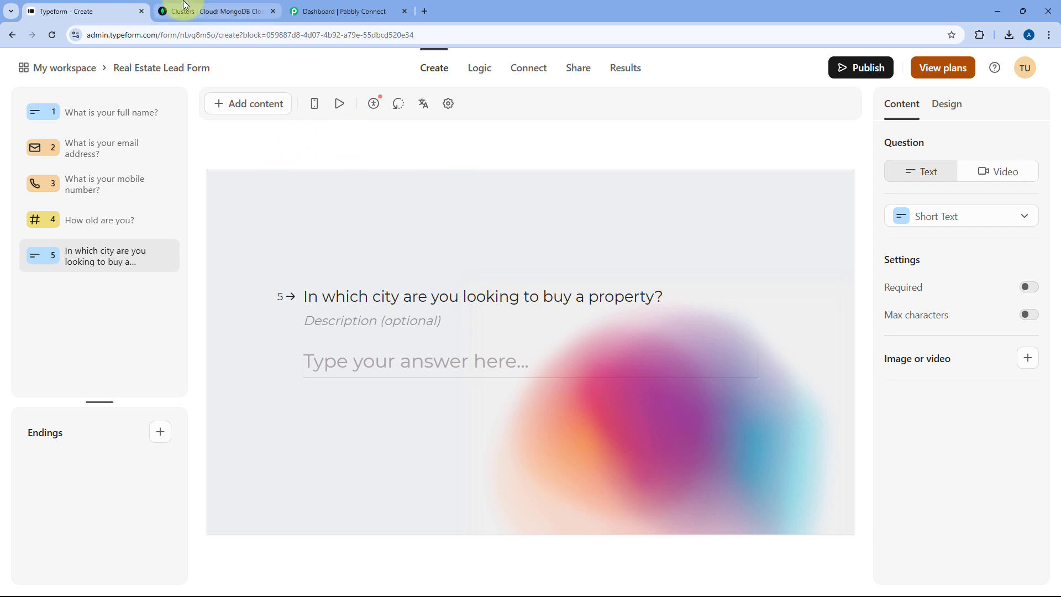
# - Review the Firstcluster deployment in MongoDB Atlas, then bring up the Pabbly Connect dashboard tab
pyautogui.click(201, 11)
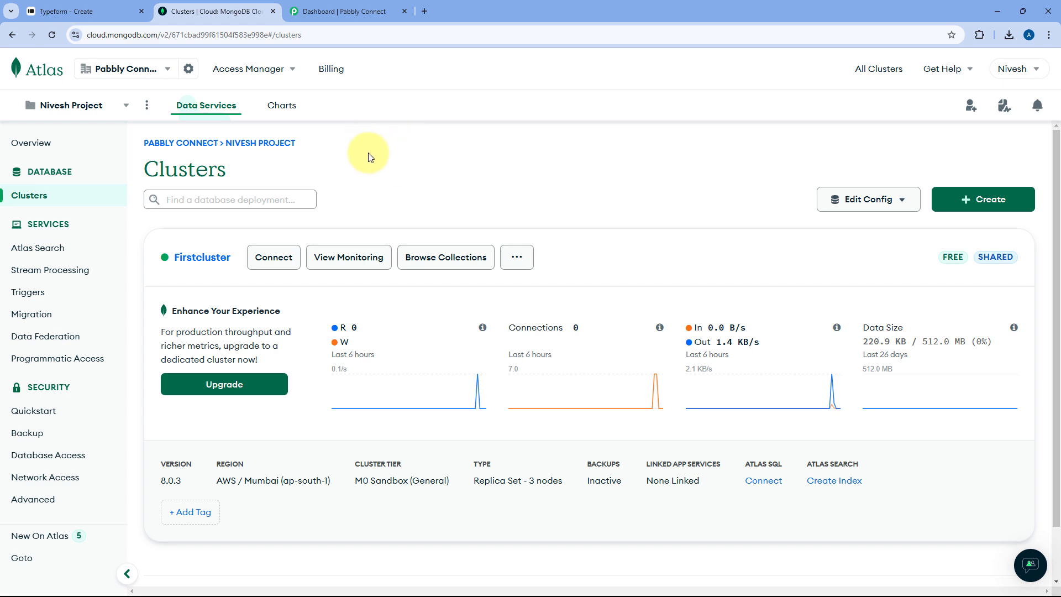
pyautogui.click(91, 11)
pyautogui.click(210, 15)
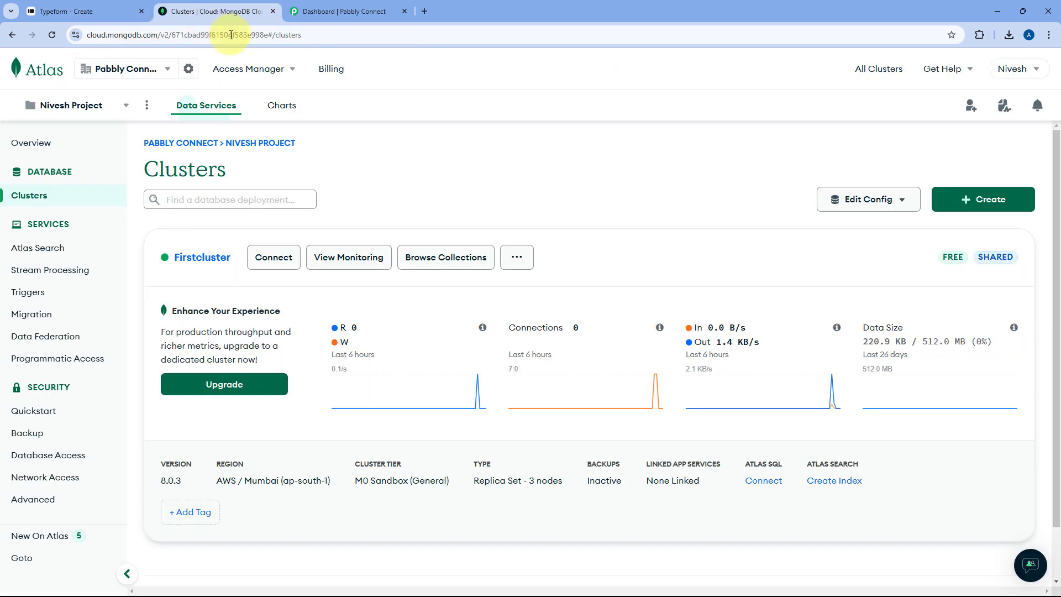
pyautogui.click(341, 12)
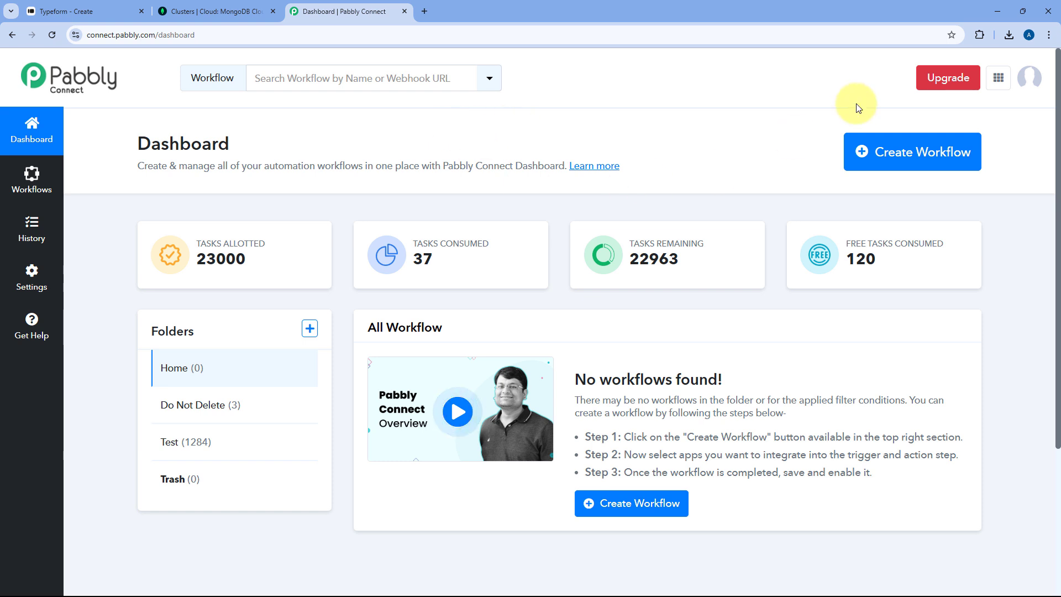
# - Create a new workflow with the pasted name 'Typeform to MongoDB', filed under the Home folder
pyautogui.click(927, 157)
pyautogui.click(484, 287)
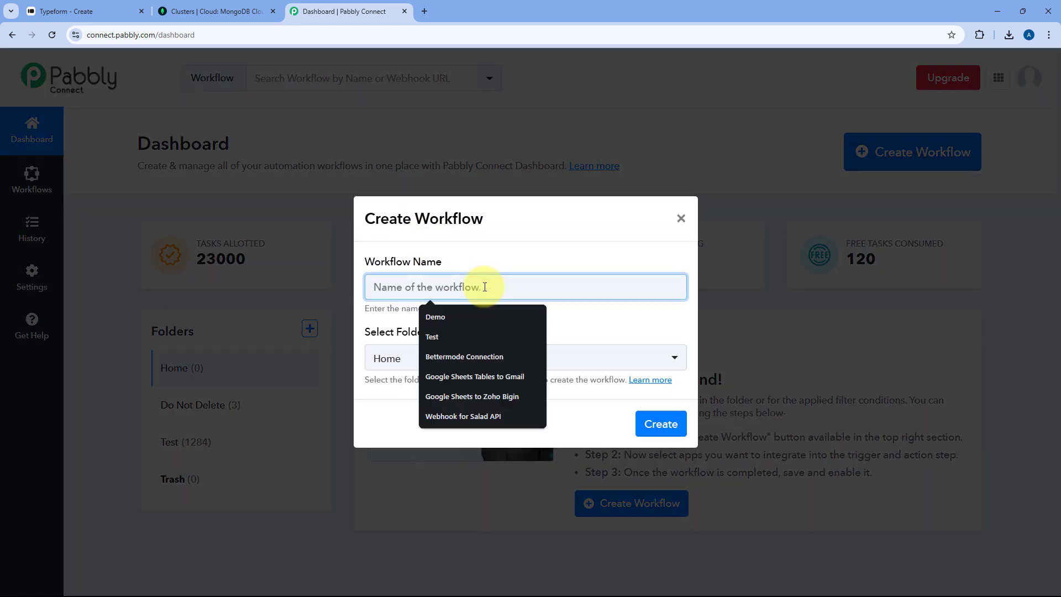
pyautogui.write('Typeform to MongoDB')
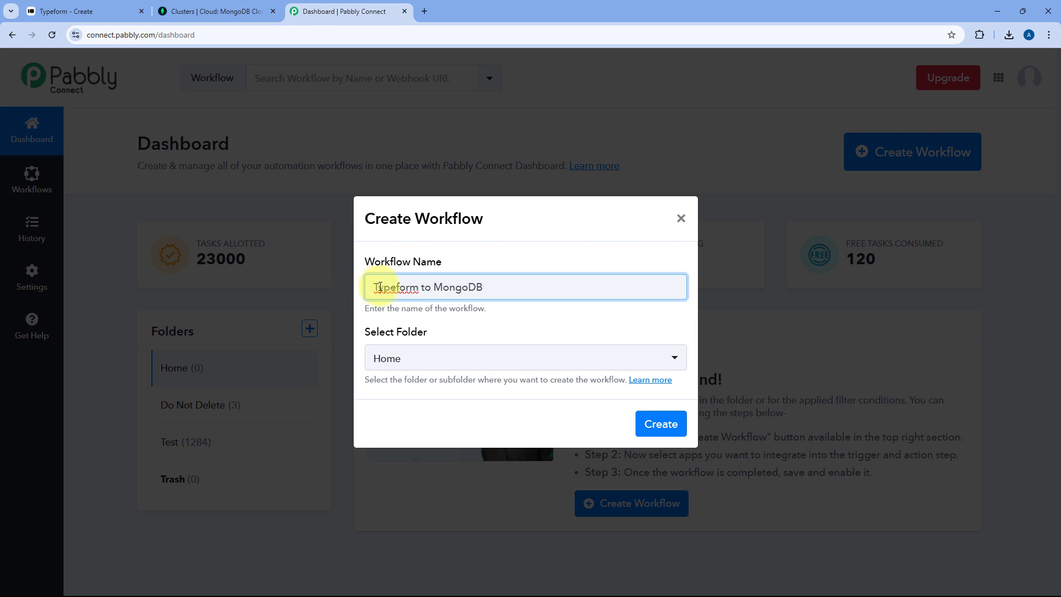
pyautogui.click(494, 357)
pyautogui.click(470, 424)
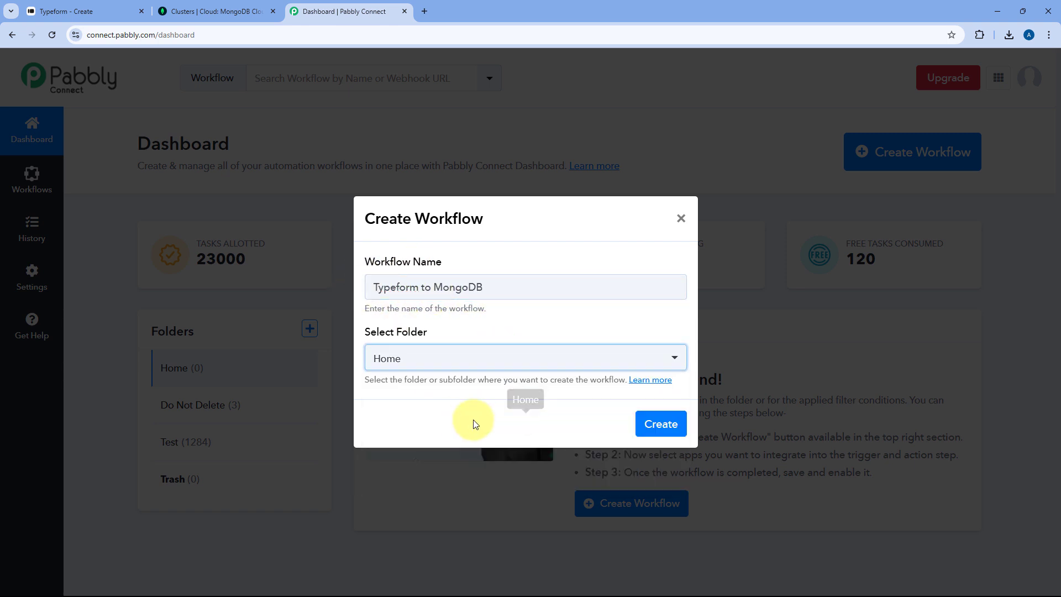
pyautogui.click(657, 424)
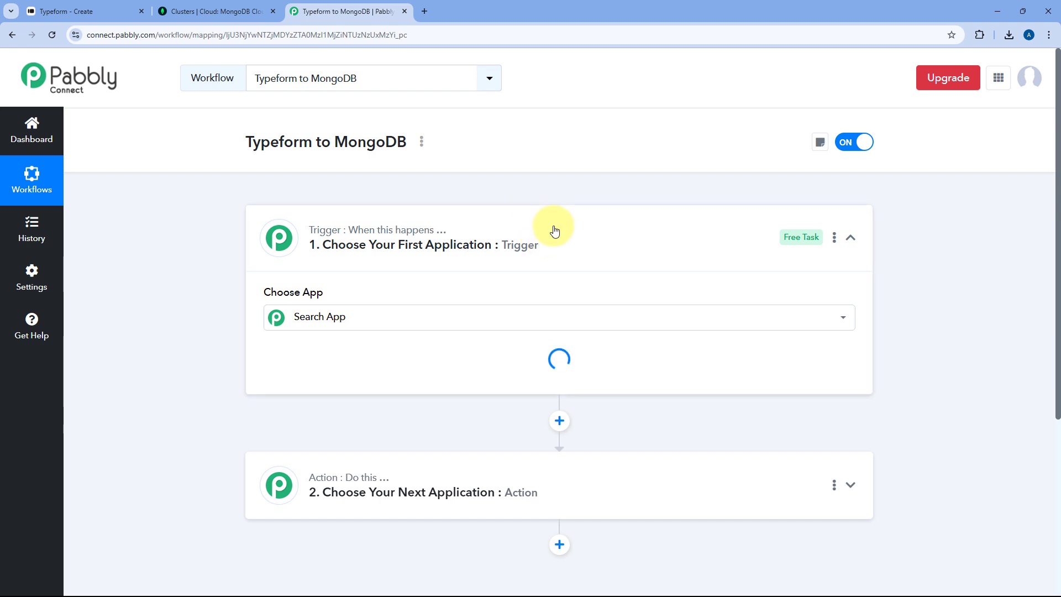
pyautogui.click(553, 231)
pyautogui.scroll(-1, 206, 230)
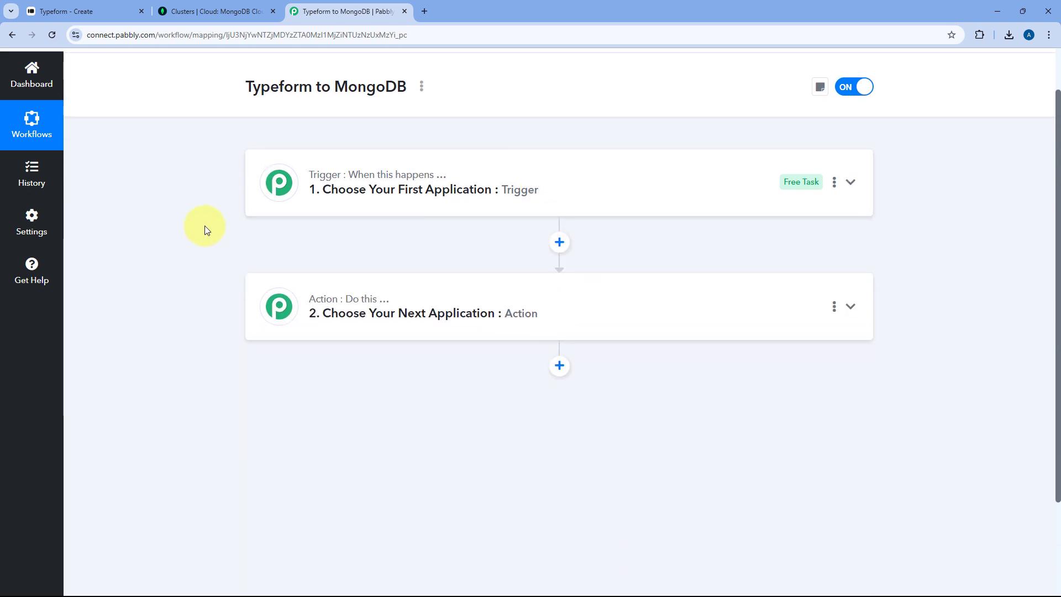
pyautogui.moveTo(353, 174)
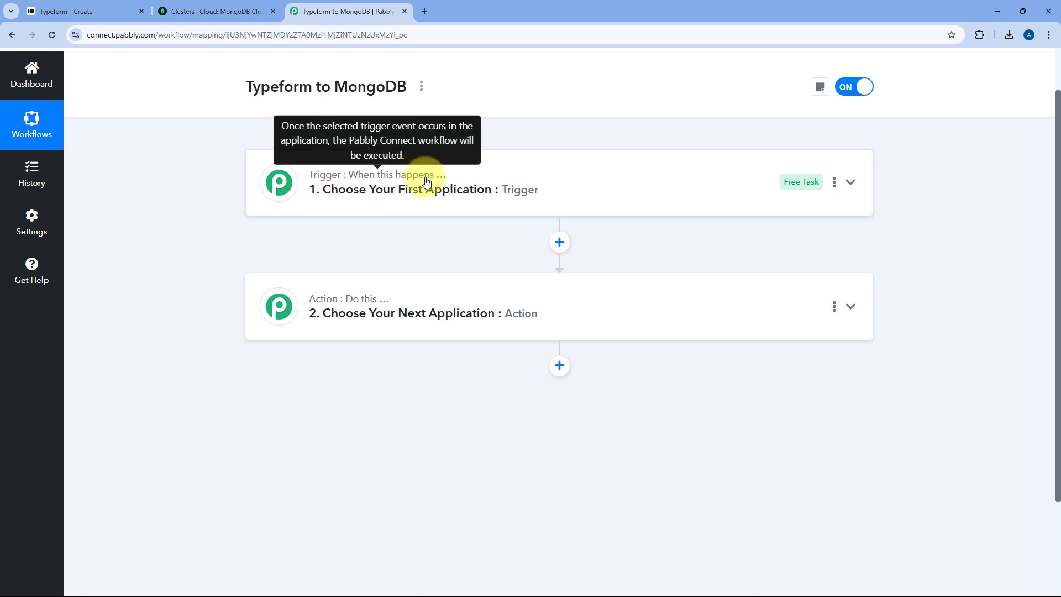
pyautogui.moveTo(335, 306)
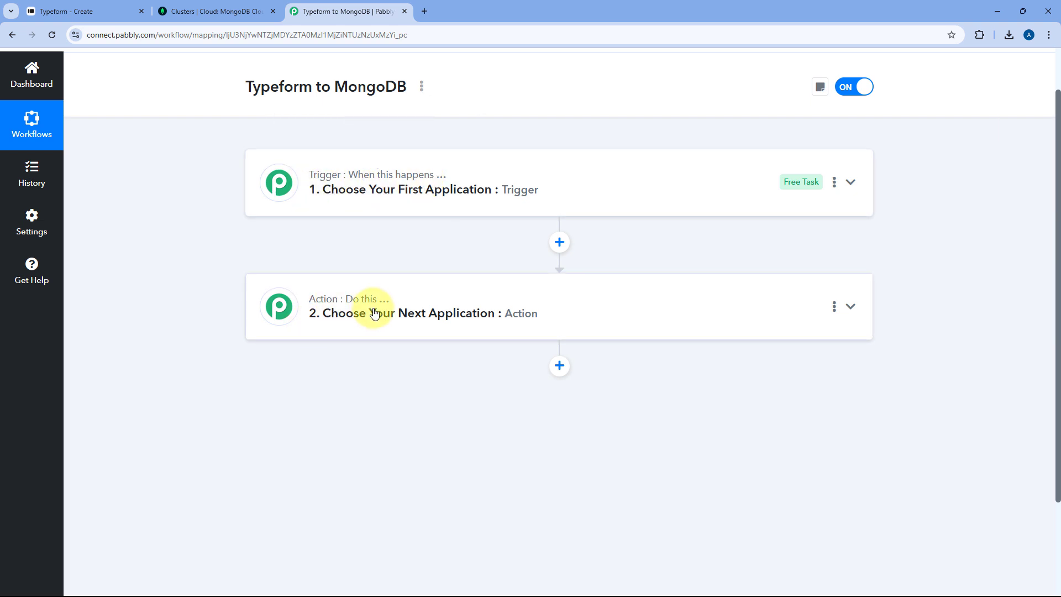
pyautogui.click(558, 182)
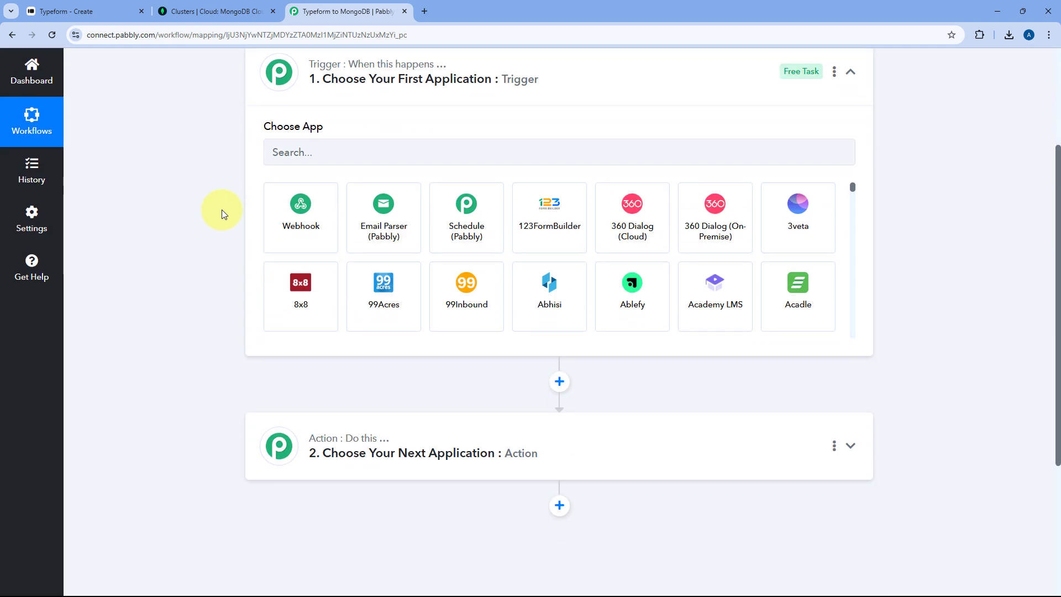
pyautogui.click(101, 7)
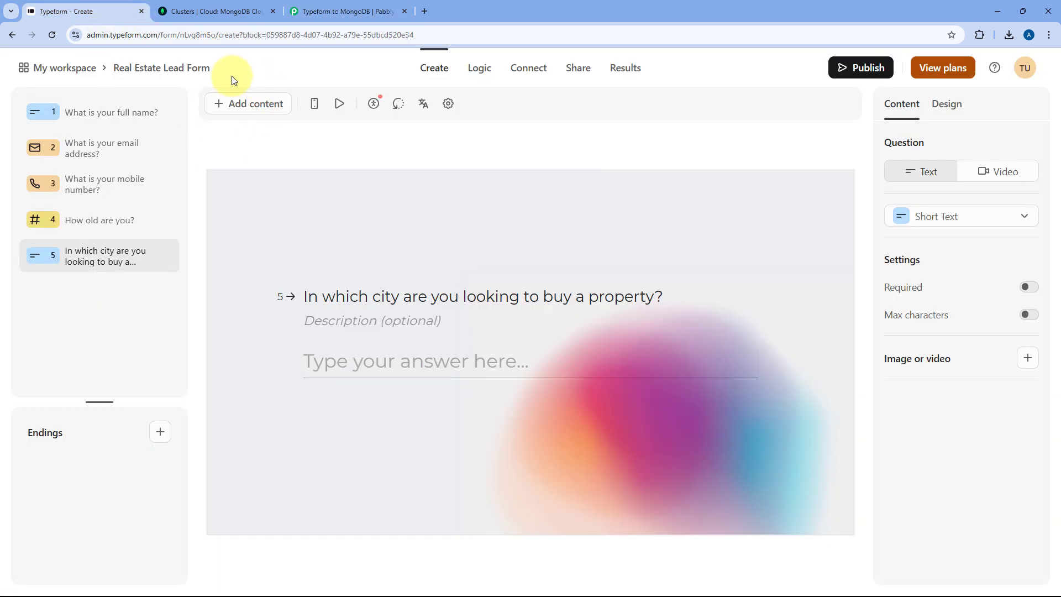
pyautogui.click(338, 11)
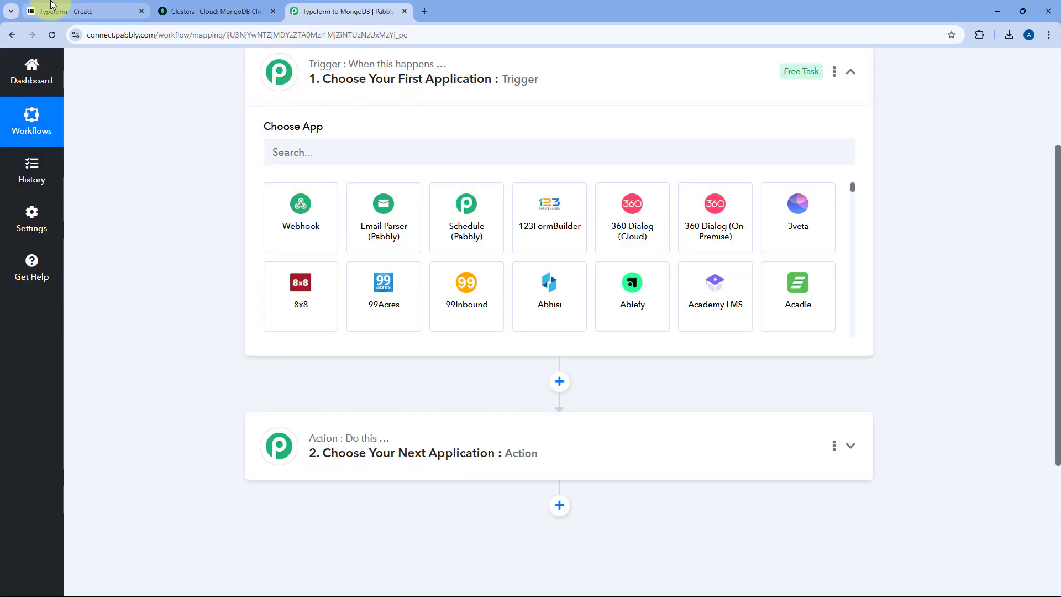
pyautogui.click(89, 11)
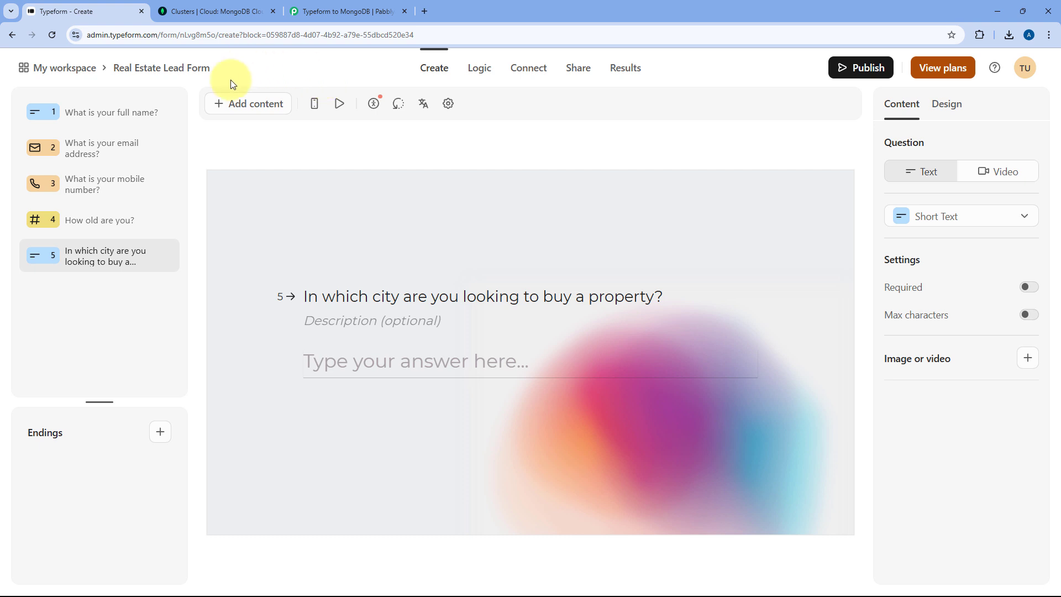
pyautogui.click(332, 11)
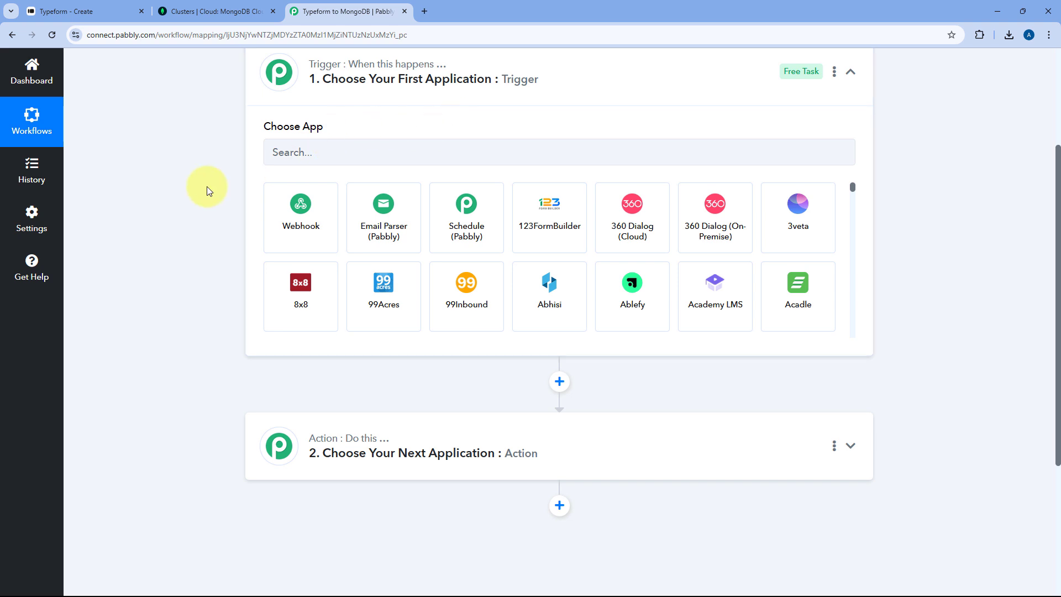
pyautogui.scroll(-2, 207, 184)
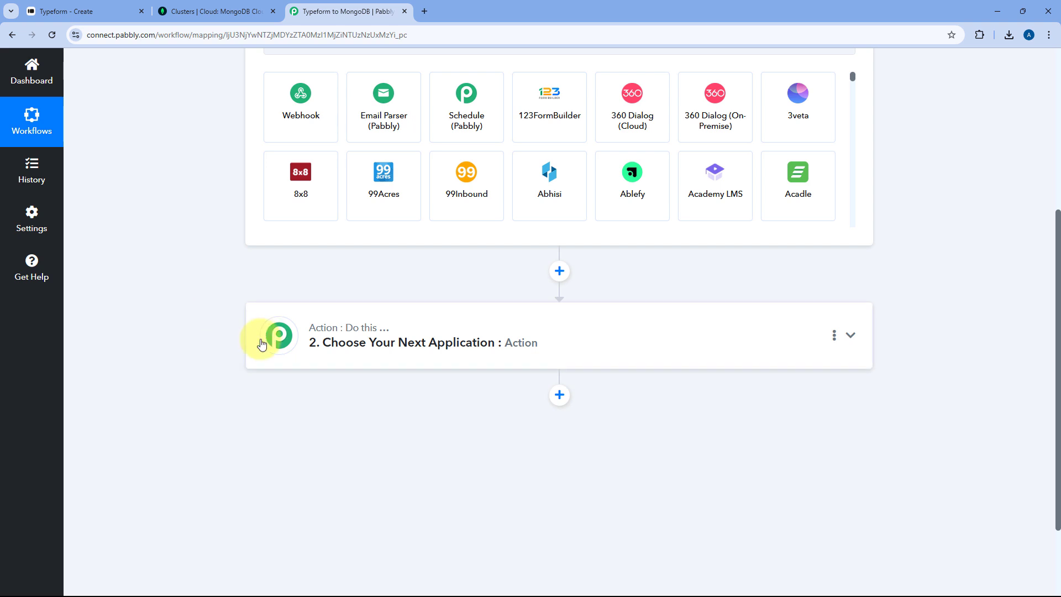
pyautogui.scroll(3, 254, 334)
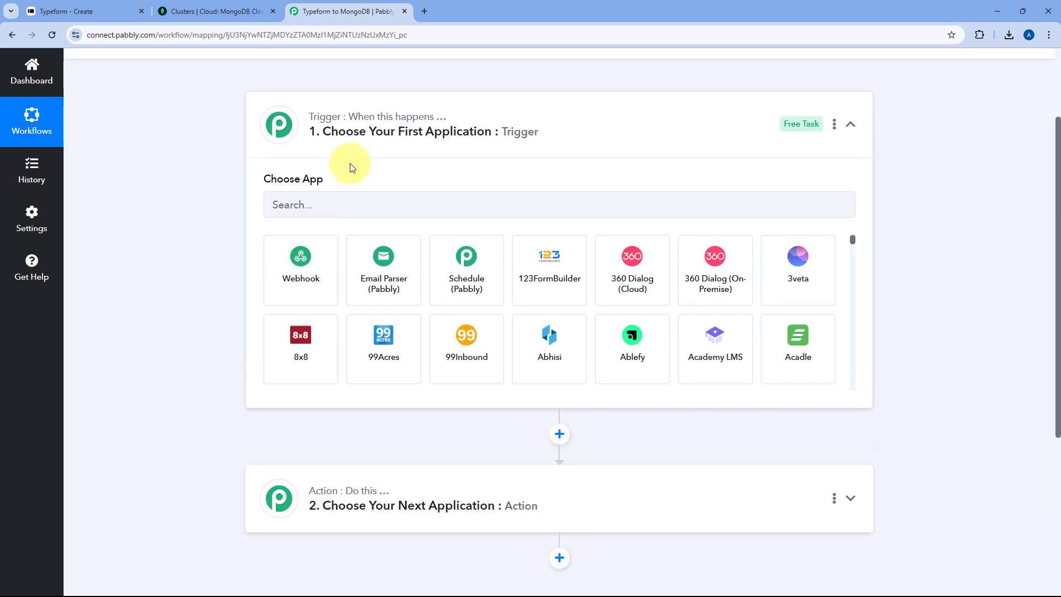
# - Set the trigger app to Typeform with the New Entry (BETA) event
pyautogui.click(341, 208)
pyautogui.write('typ')
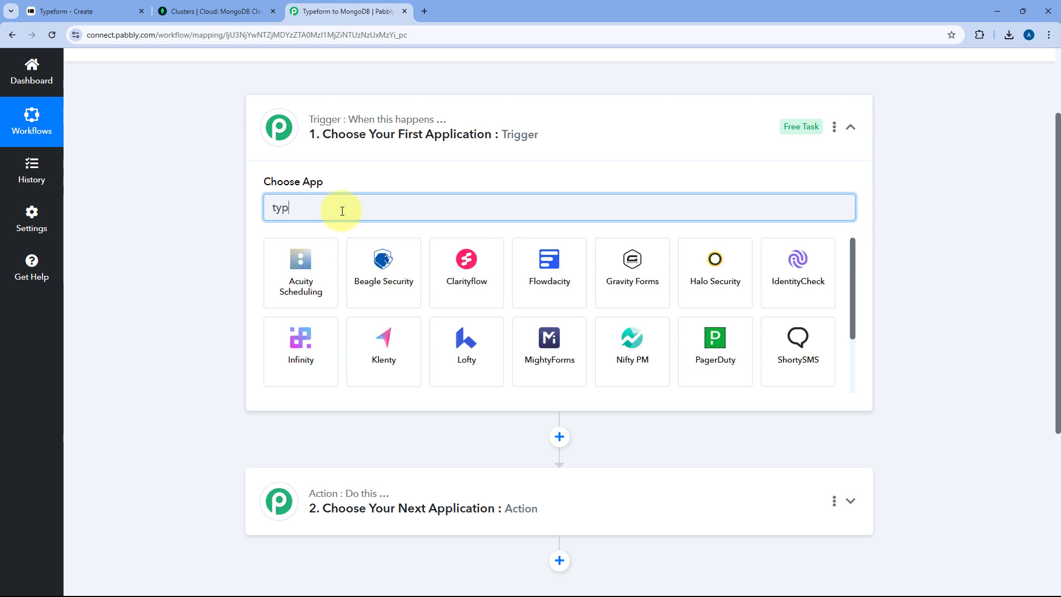
pyautogui.write('e')
pyautogui.click(396, 276)
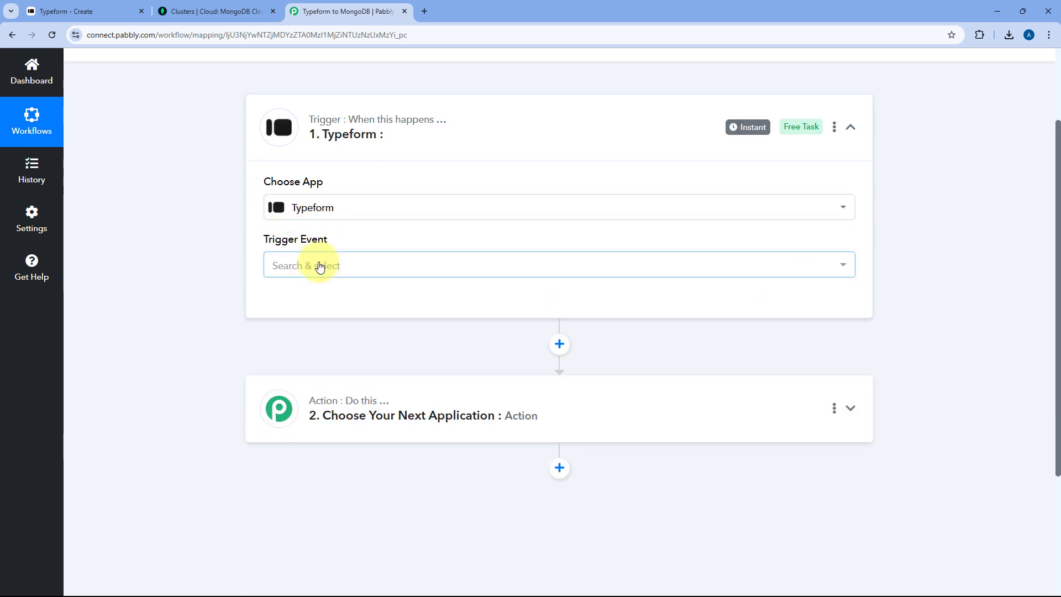
pyautogui.click(324, 264)
pyautogui.scroll(-1, 240, 264)
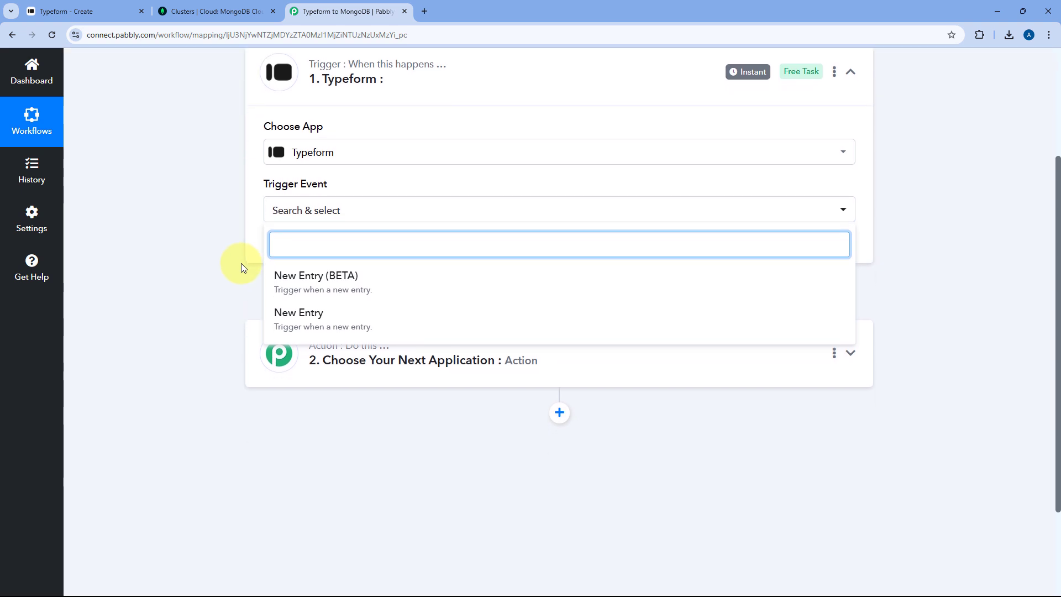
pyautogui.click(298, 282)
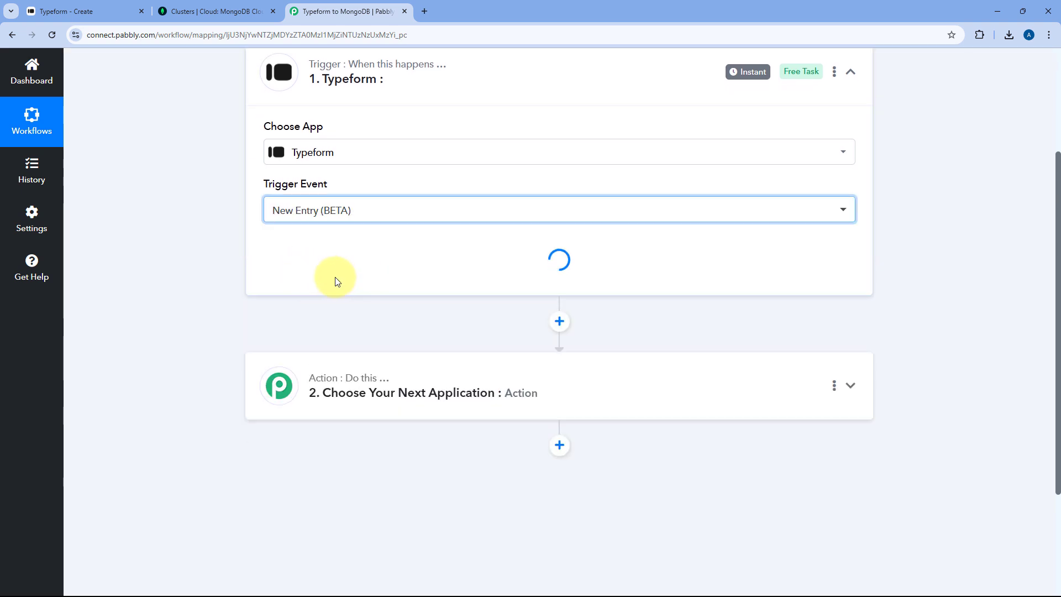
# - Start adding a new Typeform connection for the trigger
pyautogui.scroll(1, 301, 287)
pyautogui.click(302, 305)
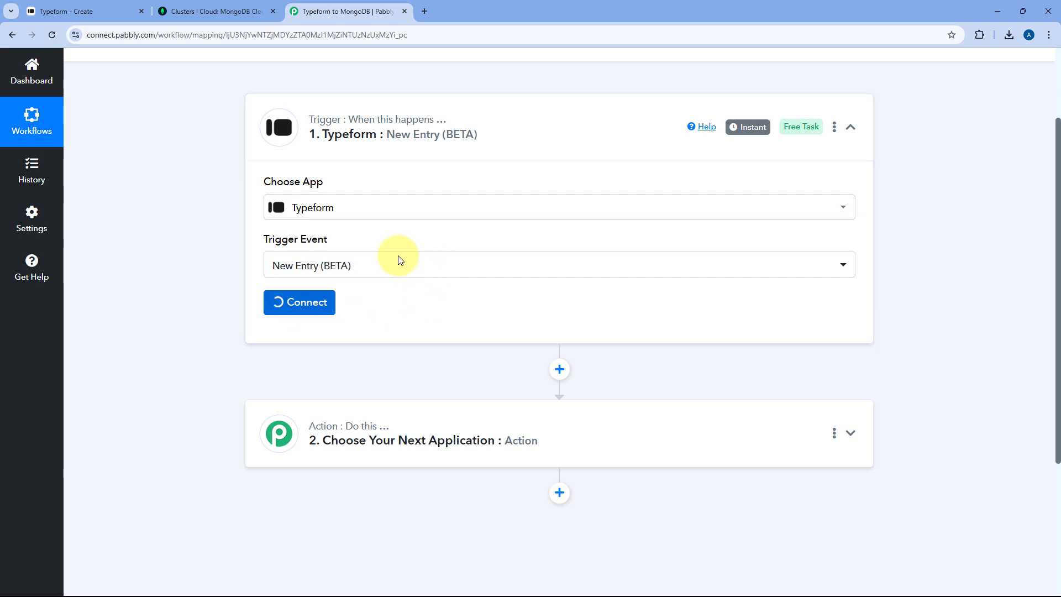
pyautogui.click(490, 183)
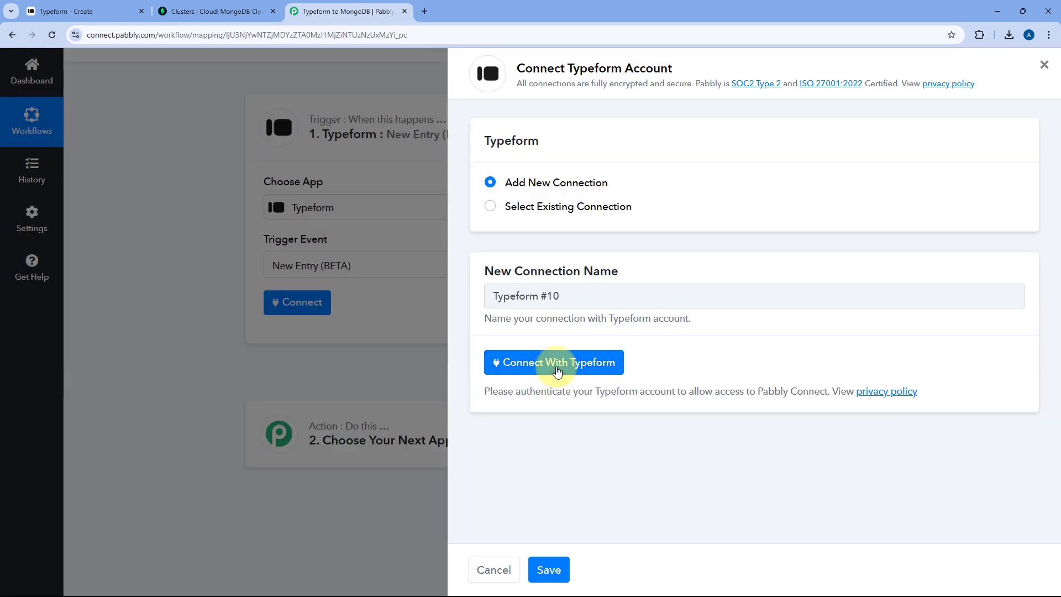
# - Authorize Pabbly Connect with the Typeform account and accept the permissions
pyautogui.click(557, 371)
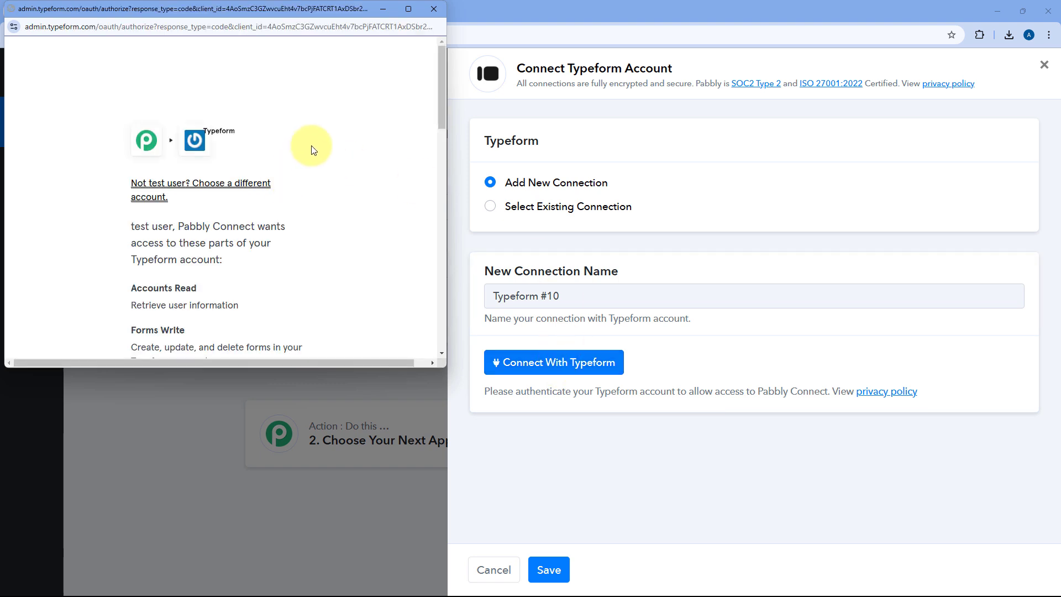
pyautogui.scroll(-10, 314, 149)
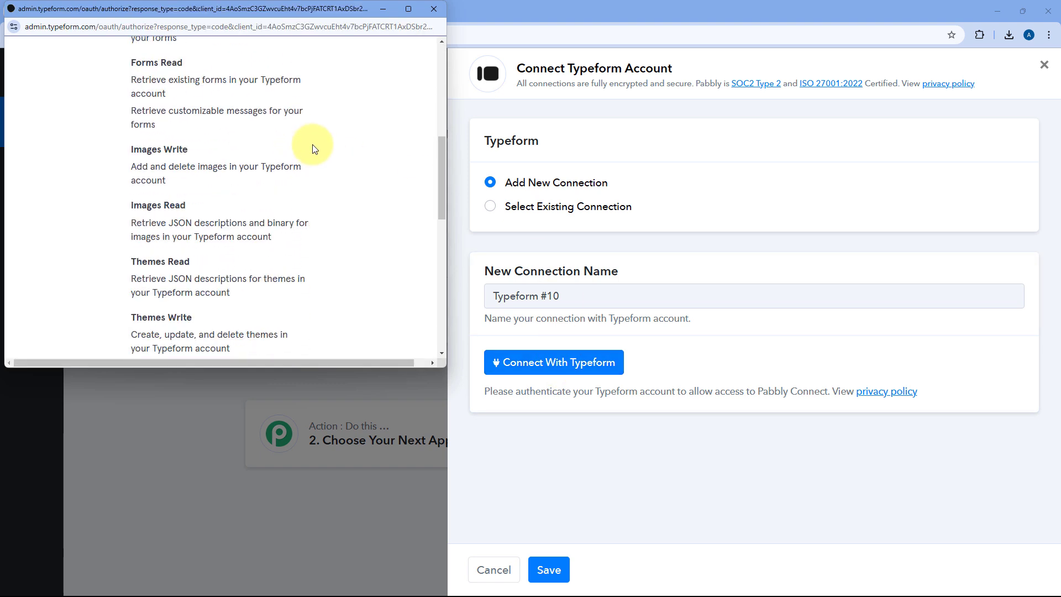
pyautogui.scroll(-5, 313, 148)
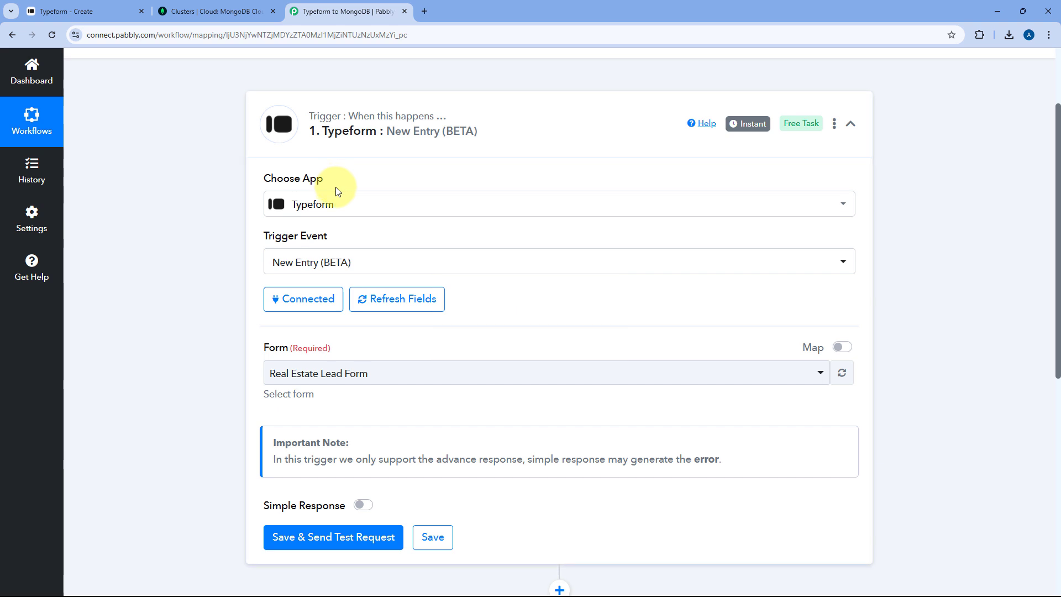
# - Choose Real Estate Lead Form as the form and save the trigger with a test request
pyautogui.scroll(-3, 338, 191)
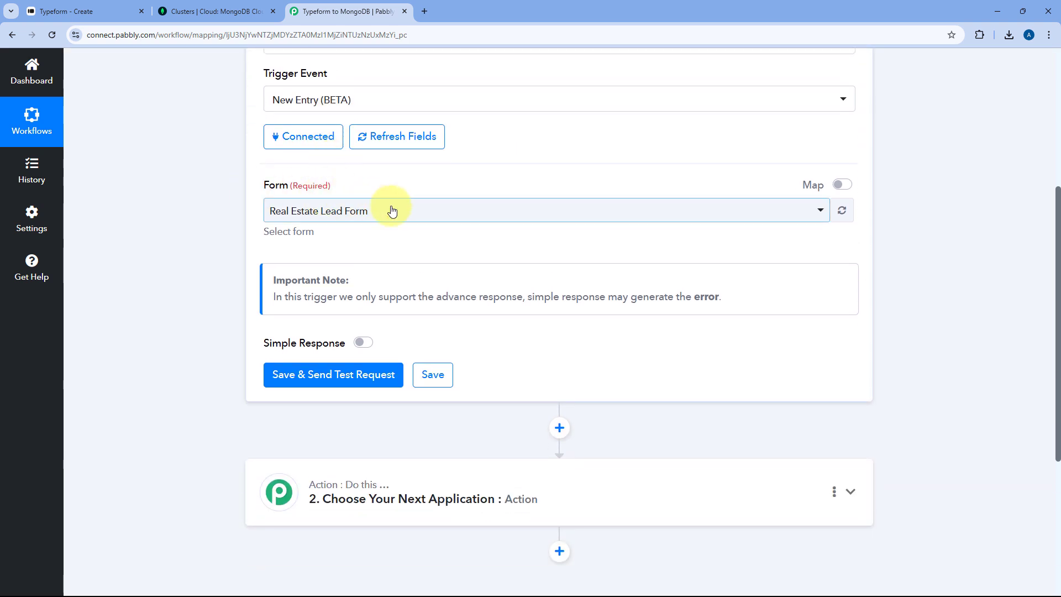
pyautogui.click(396, 213)
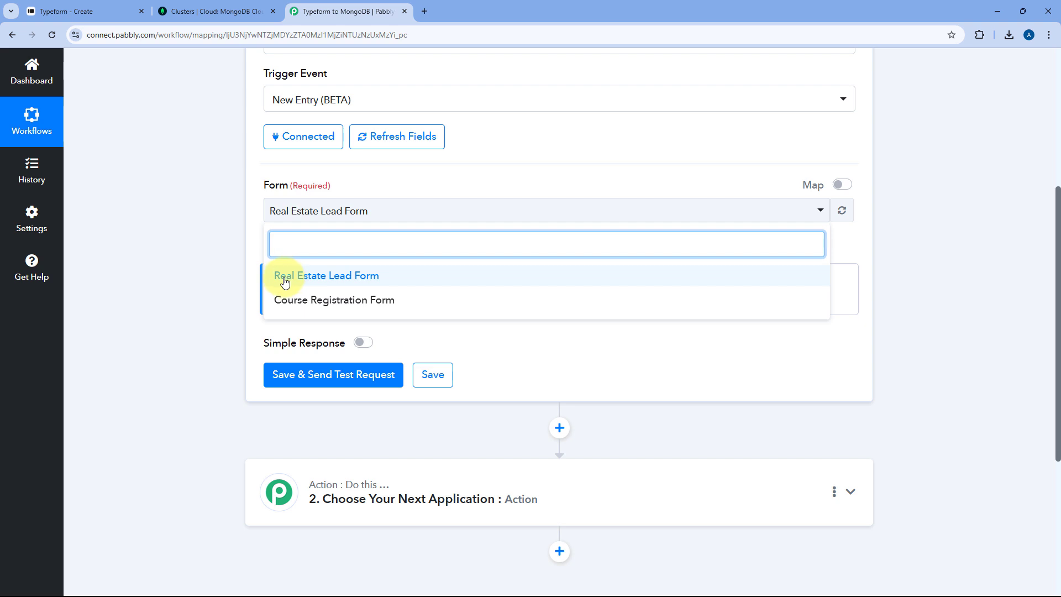
pyautogui.click(285, 281)
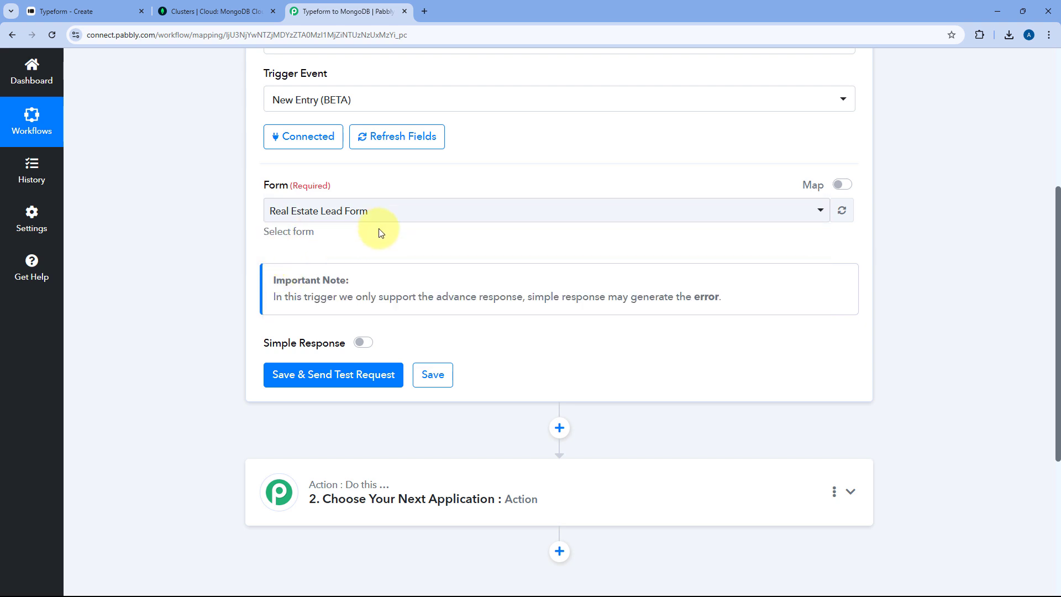
pyautogui.scroll(-1, 374, 229)
pyautogui.click(327, 334)
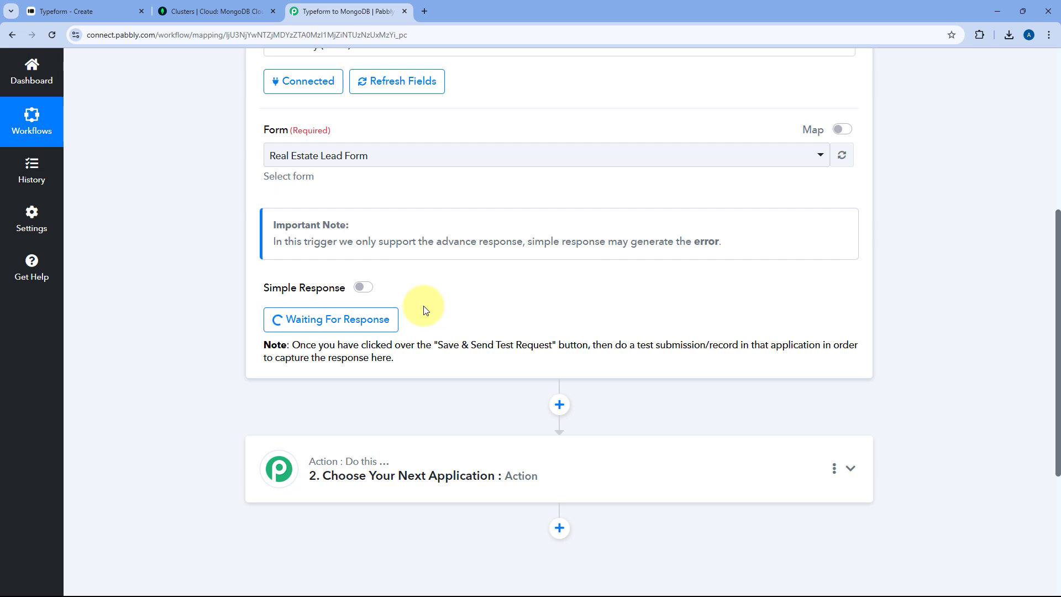
# - Copy the Real Estate Lead Form's share link and load the form in a new tab
pyautogui.click(103, 8)
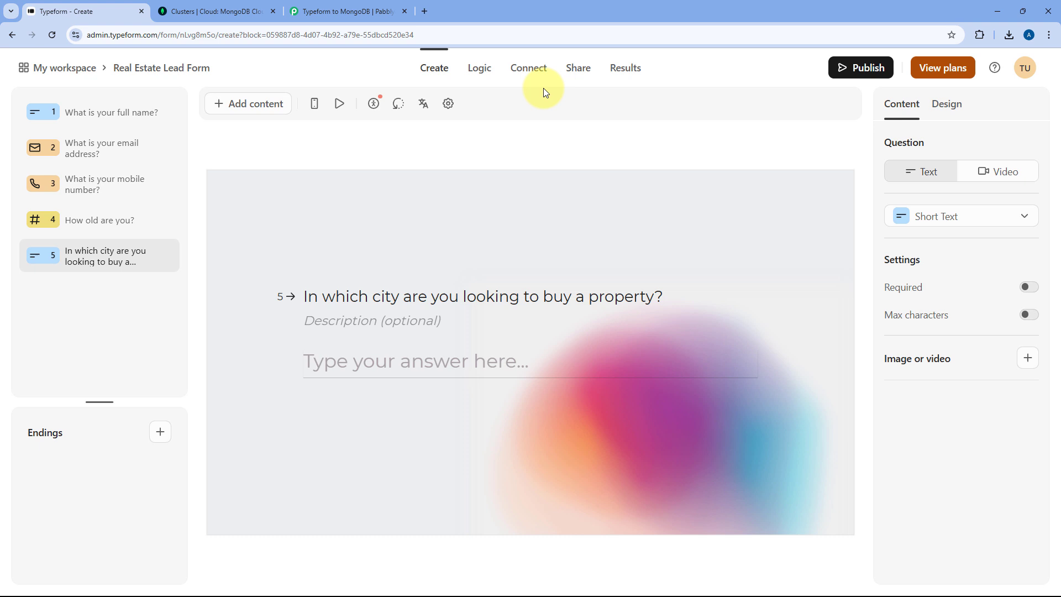
pyautogui.click(576, 70)
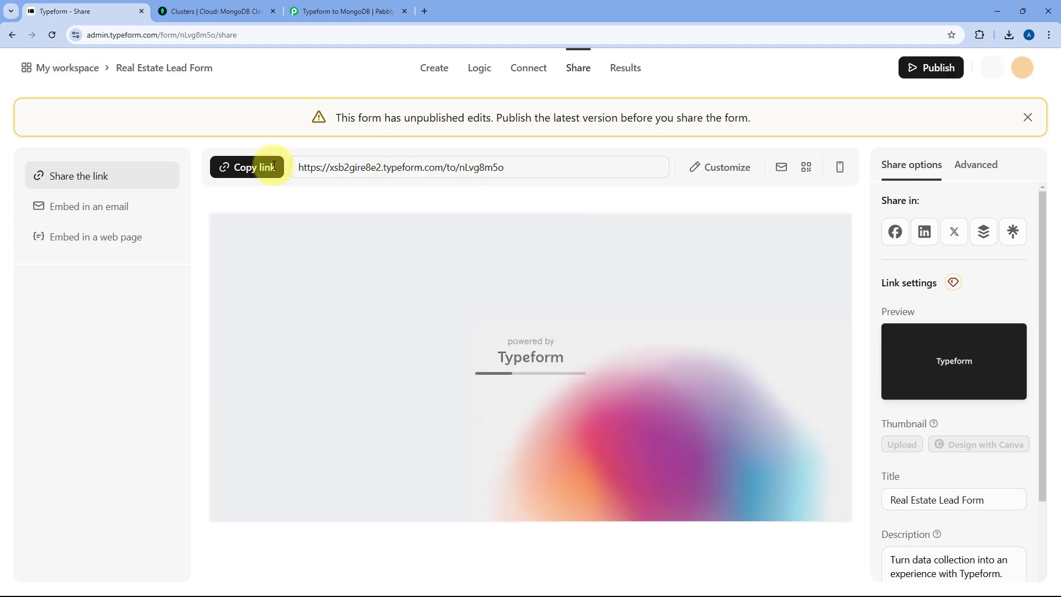
pyautogui.click(246, 167)
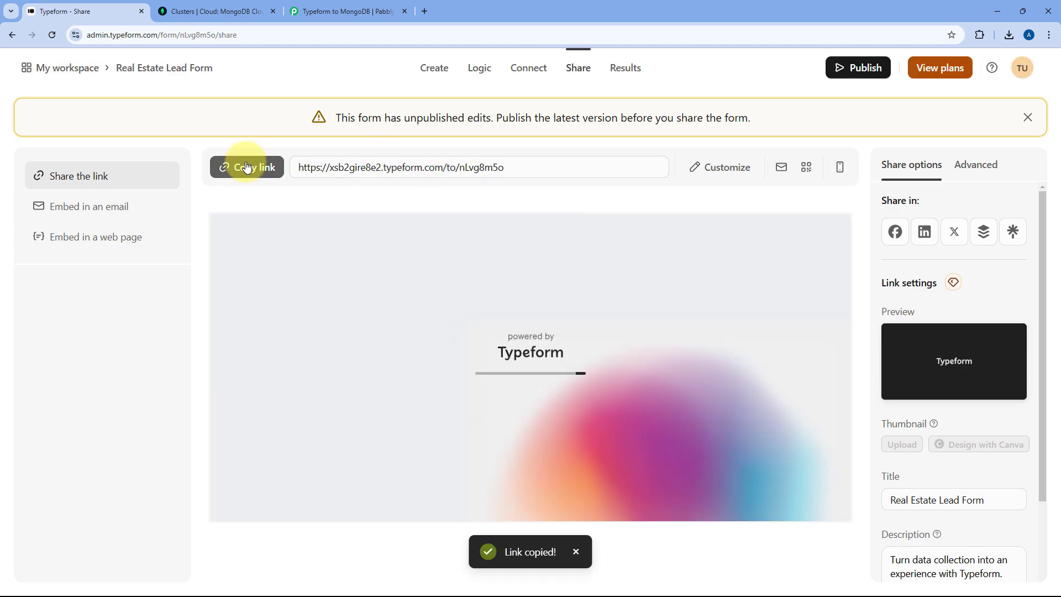
pyautogui.hotkey('ctrl', 't')
pyautogui.hotkey('ctrl', 'v')
pyautogui.press('Return')
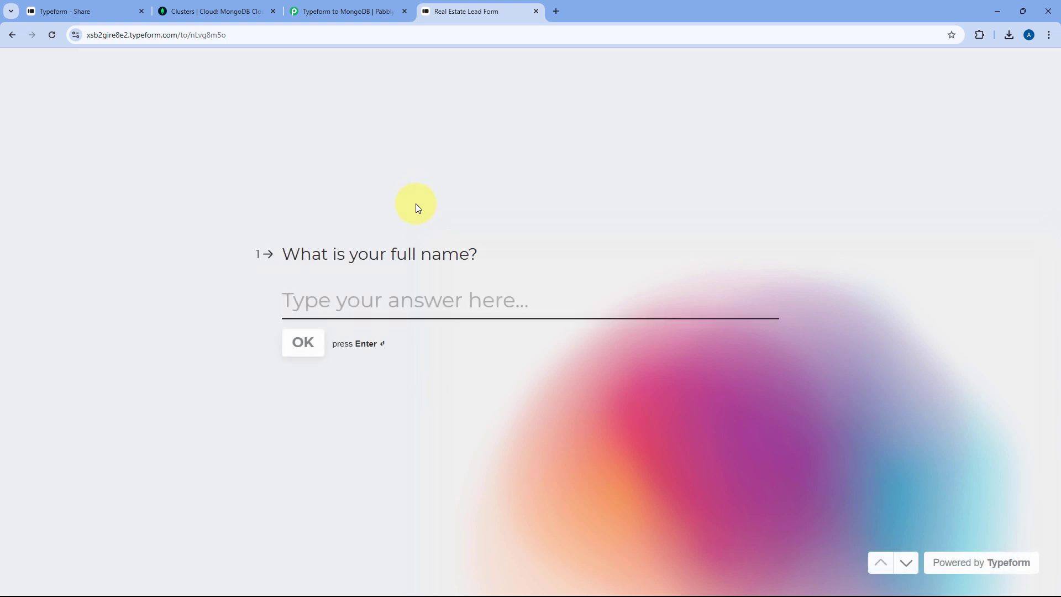
# - Answer the full name and email questions, accepting the saved email suggestion
pyautogui.write('Demo')
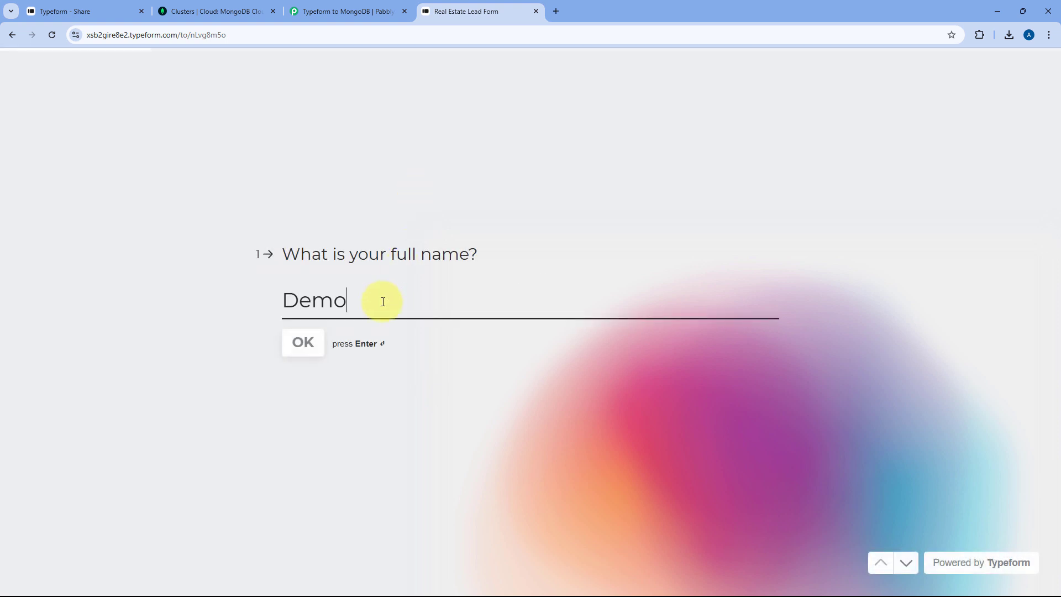
pyautogui.write(' User')
pyautogui.press('Return')
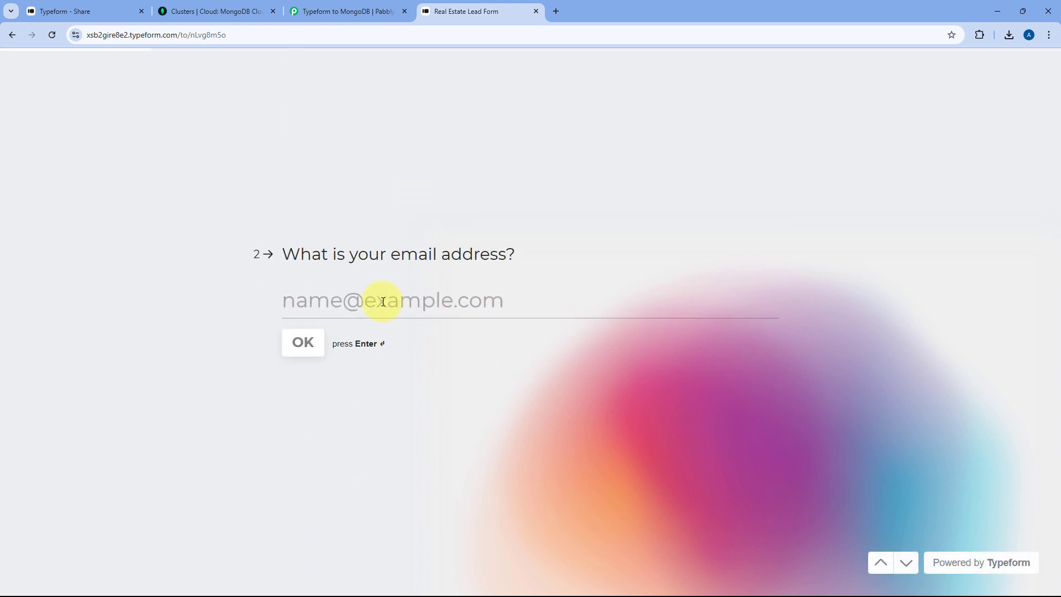
pyautogui.write('de')
pyautogui.press('Down')
pyautogui.press('Return')
pyautogui.press('Return')
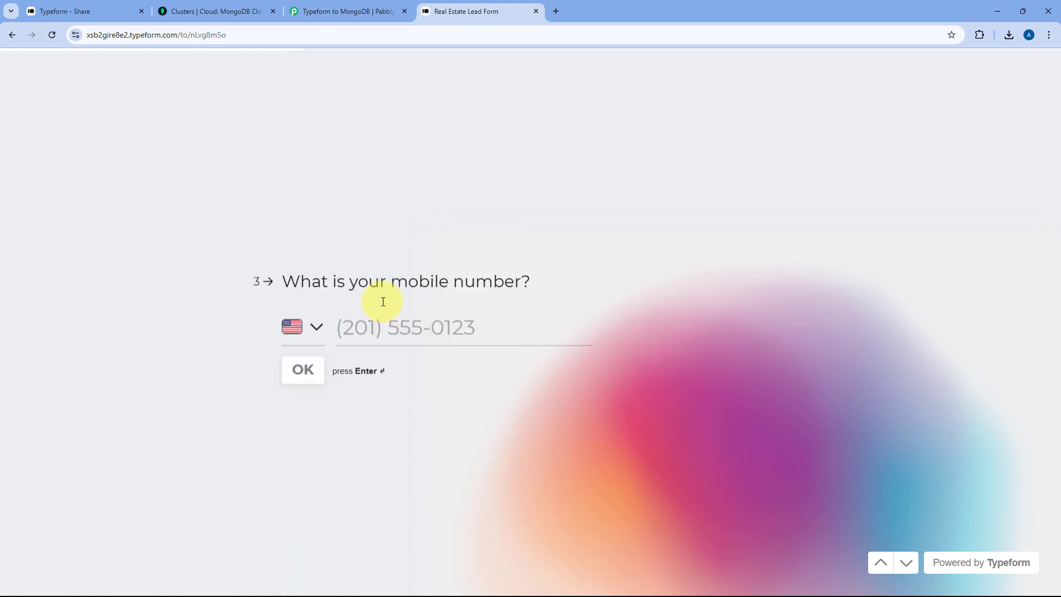
# - Enter the mobile number with India as the phone country
pyautogui.write('1234567890')
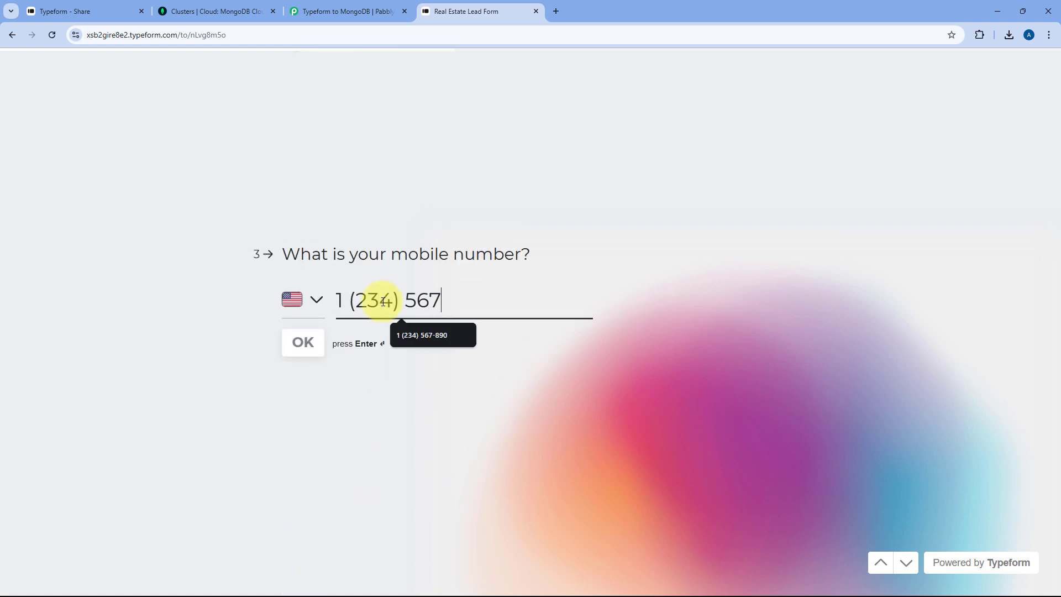
pyautogui.click(313, 304)
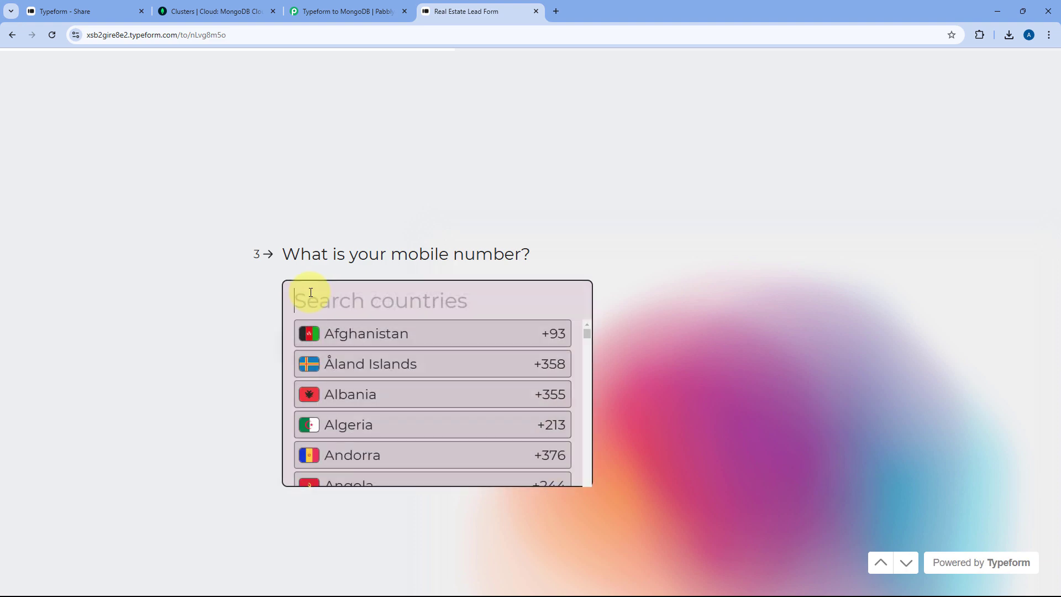
pyautogui.write('Ind')
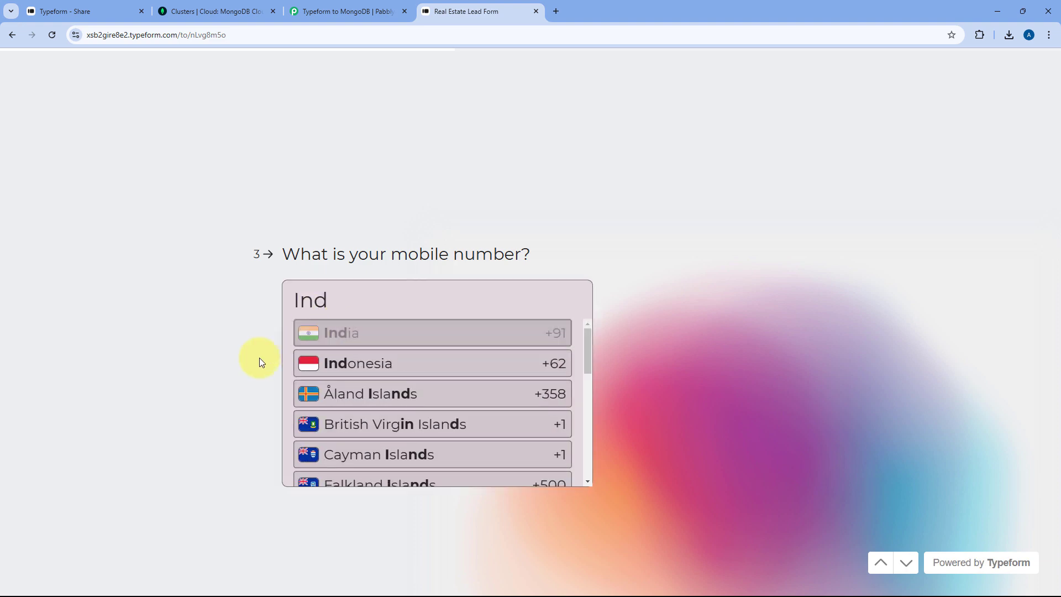
pyautogui.press('Return')
pyautogui.click(303, 342)
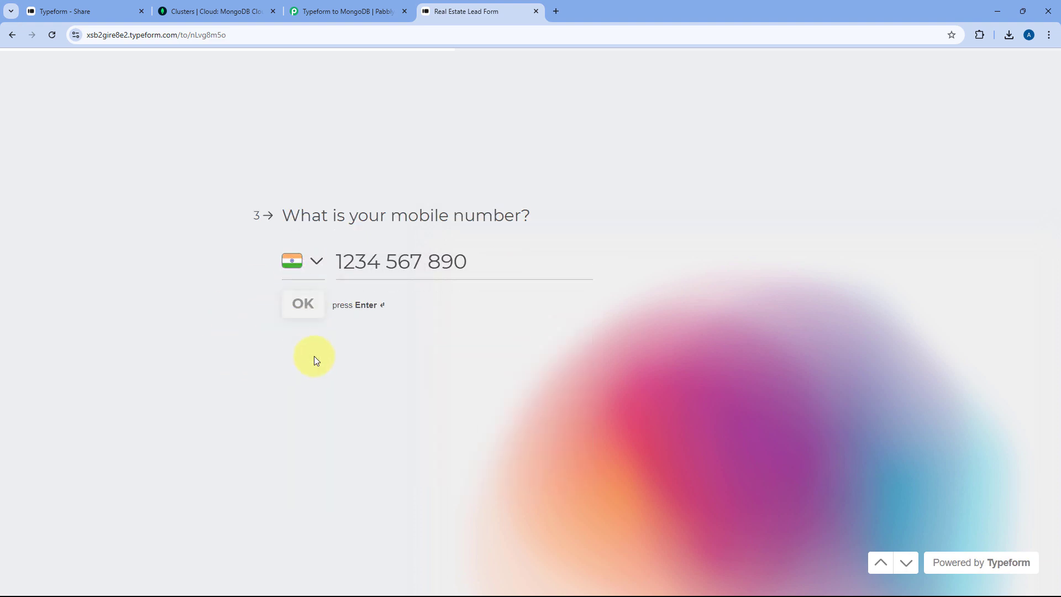
# - Answer age 25 and city Mumbai, then submit the form
pyautogui.write('25')
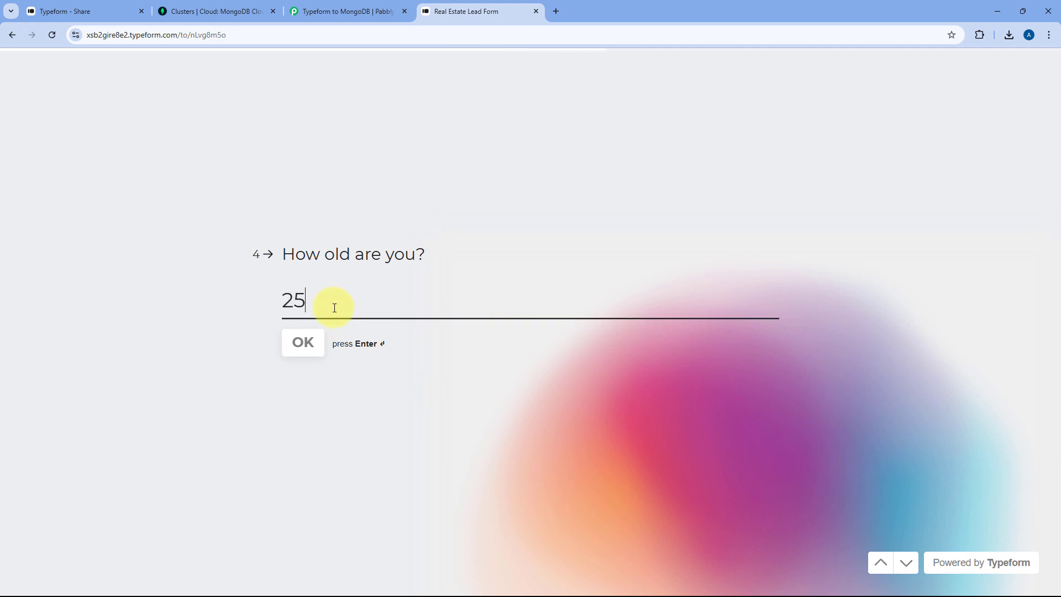
pyautogui.click(308, 350)
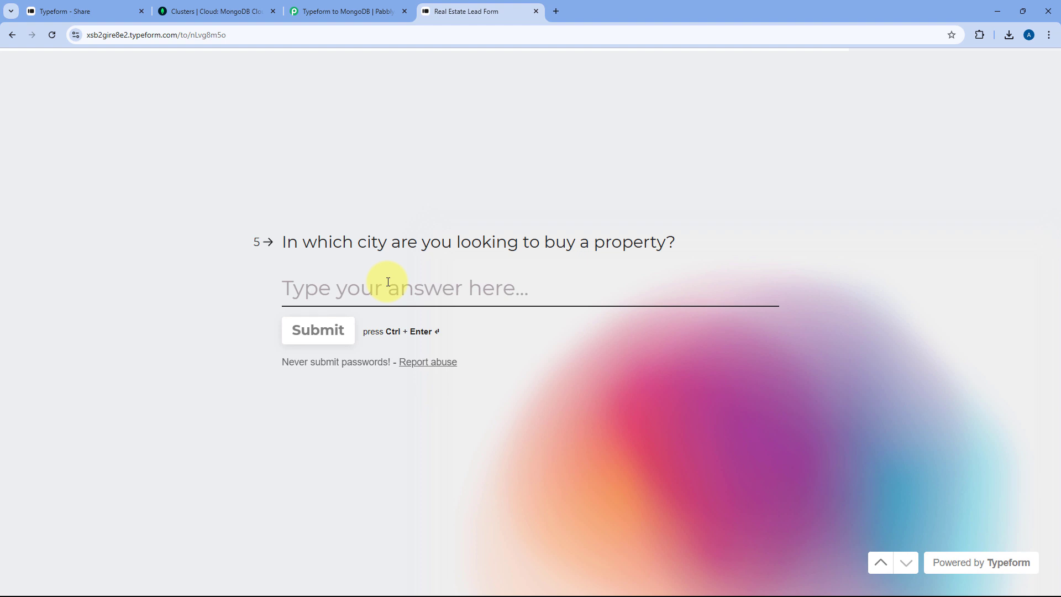
pyautogui.write('Mumbai')
pyautogui.click(310, 332)
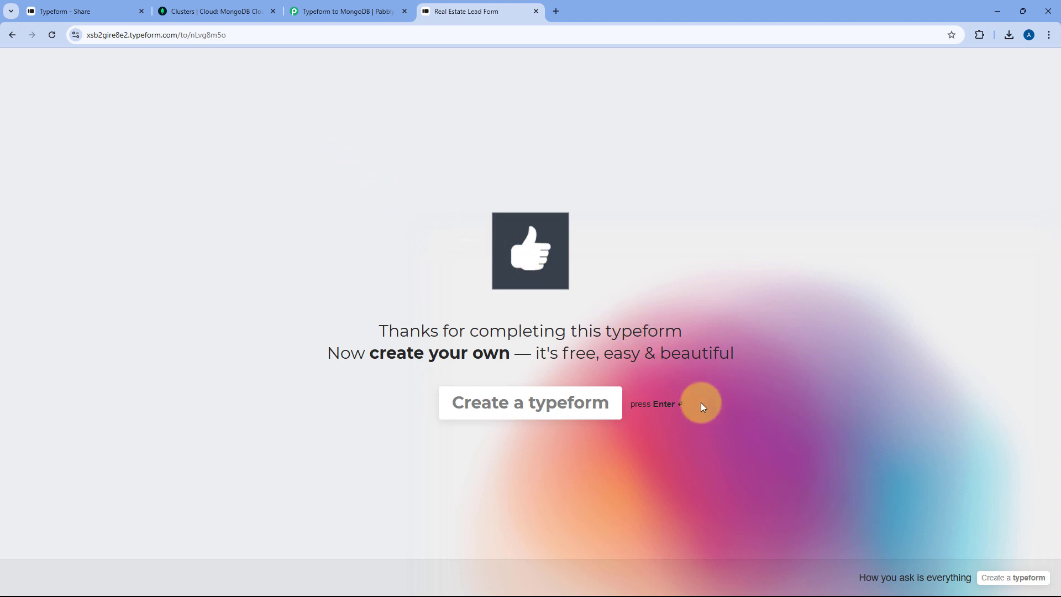
# - Return to the Pabbly workflow and scroll to the Response Received section
pyautogui.click(344, 4)
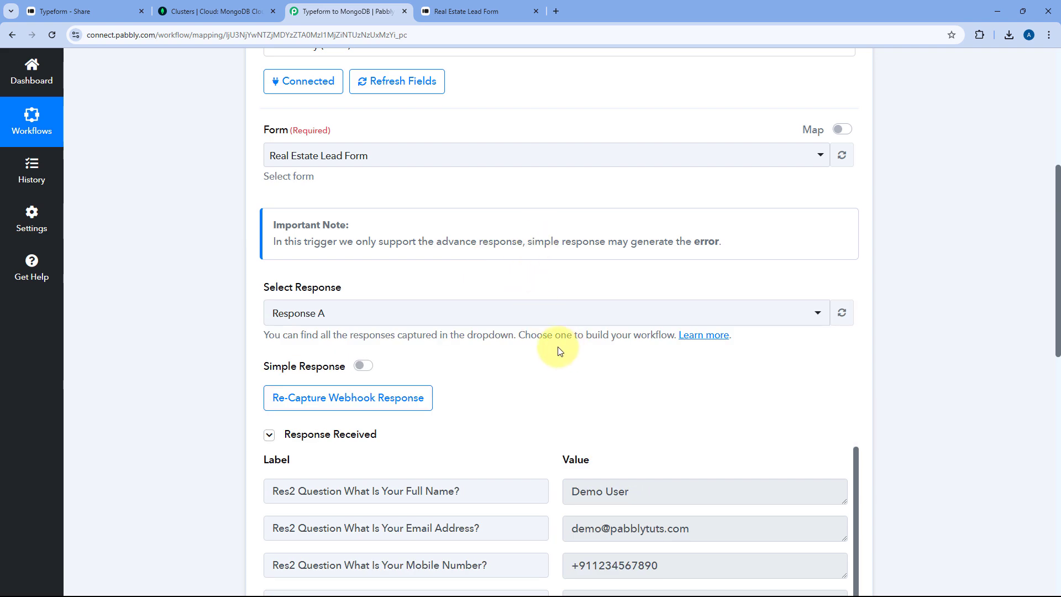
pyautogui.scroll(-4, 548, 271)
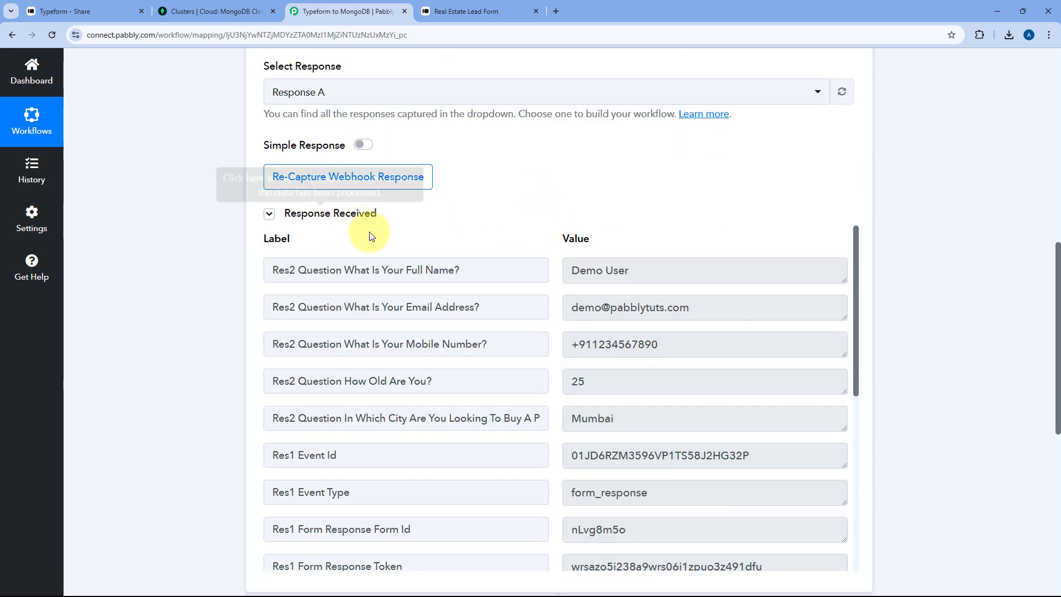
pyautogui.scroll(-1, 486, 237)
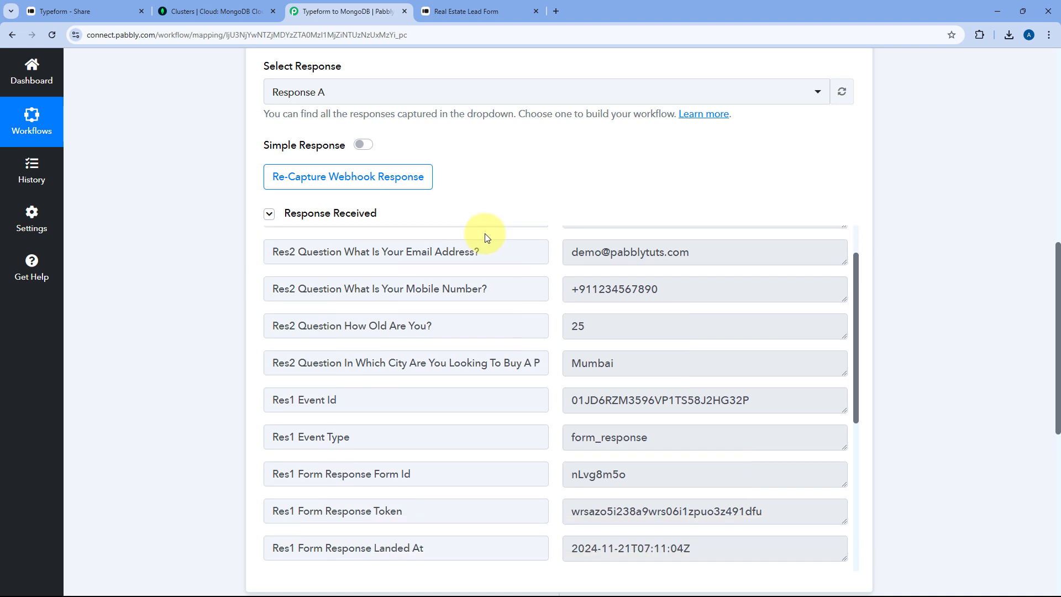
pyautogui.scroll(1, 521, 249)
pyautogui.scroll(-1, 541, 232)
# - Check the captured full name, email, mobile, age 25 and city Mumbai values
pyautogui.click(690, 216)
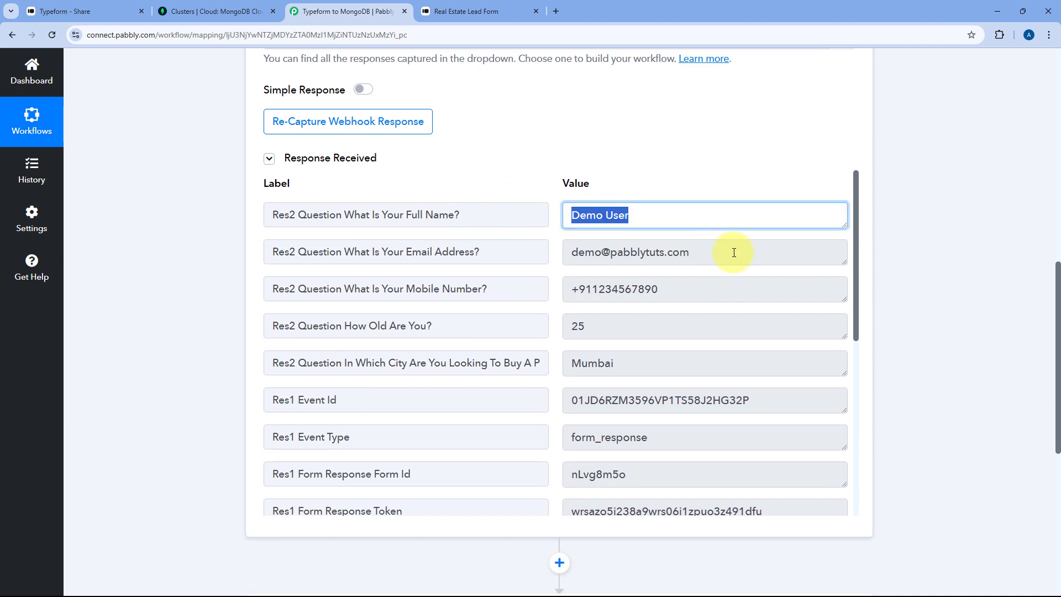
pyautogui.click(729, 252)
pyautogui.click(614, 290)
pyautogui.click(563, 327)
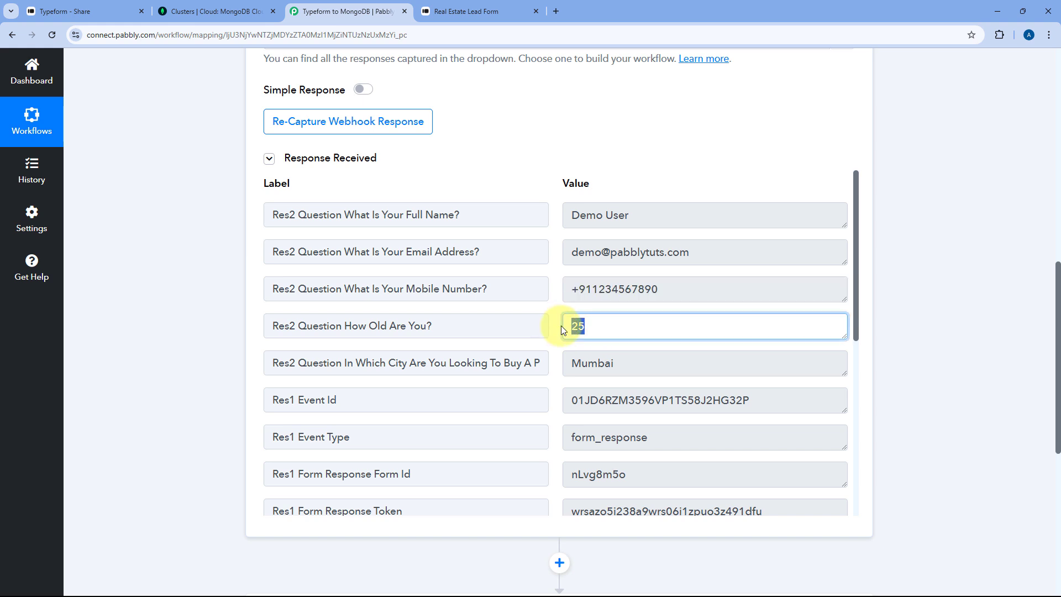
pyautogui.click(596, 360)
pyautogui.click(545, 296)
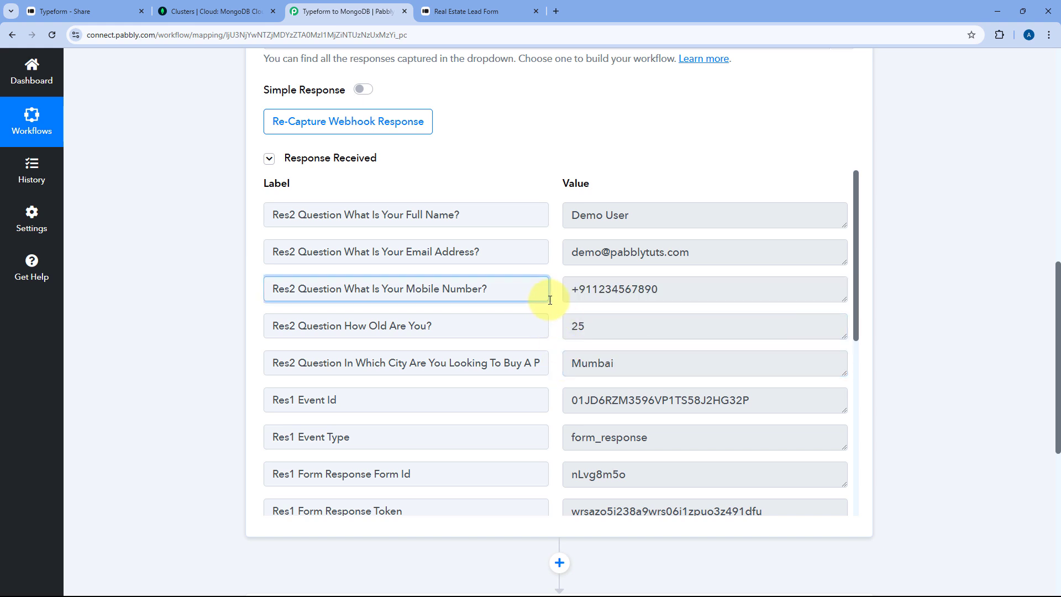
pyautogui.scroll(-4, 555, 302)
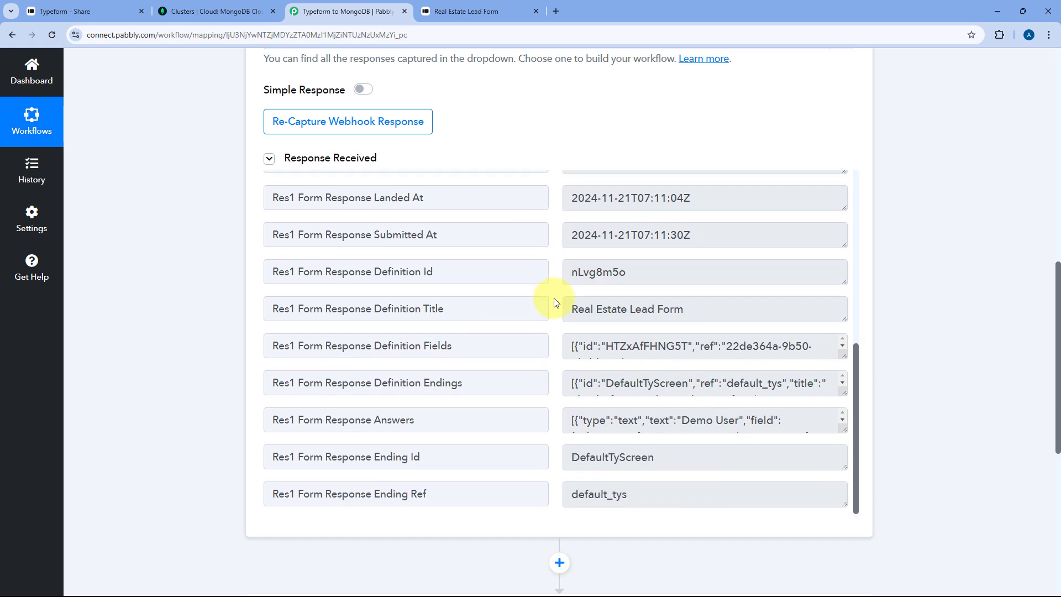
pyautogui.scroll(5, 552, 301)
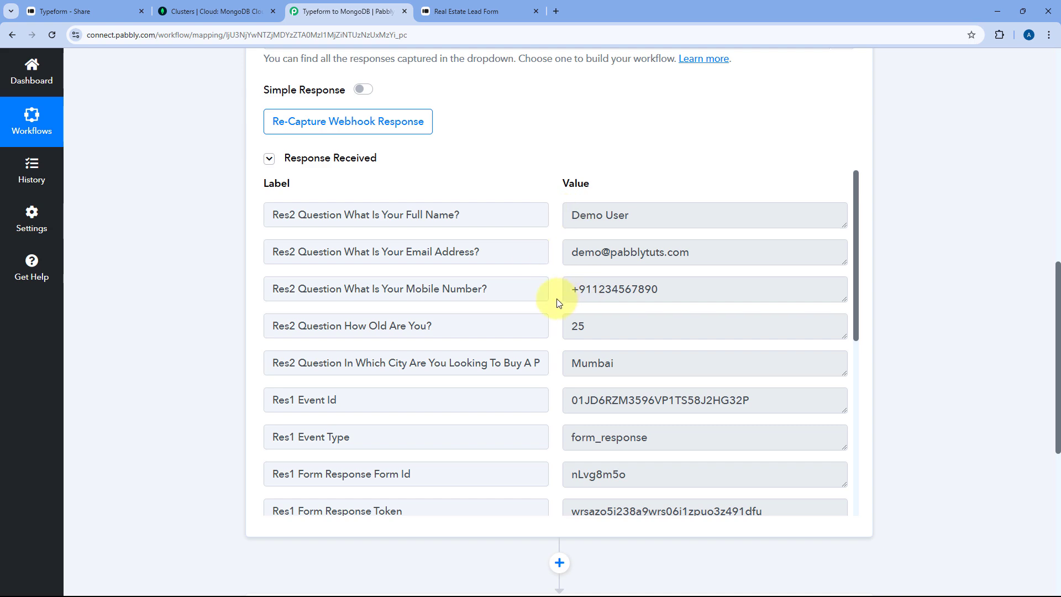
pyautogui.scroll(-6, 236, 308)
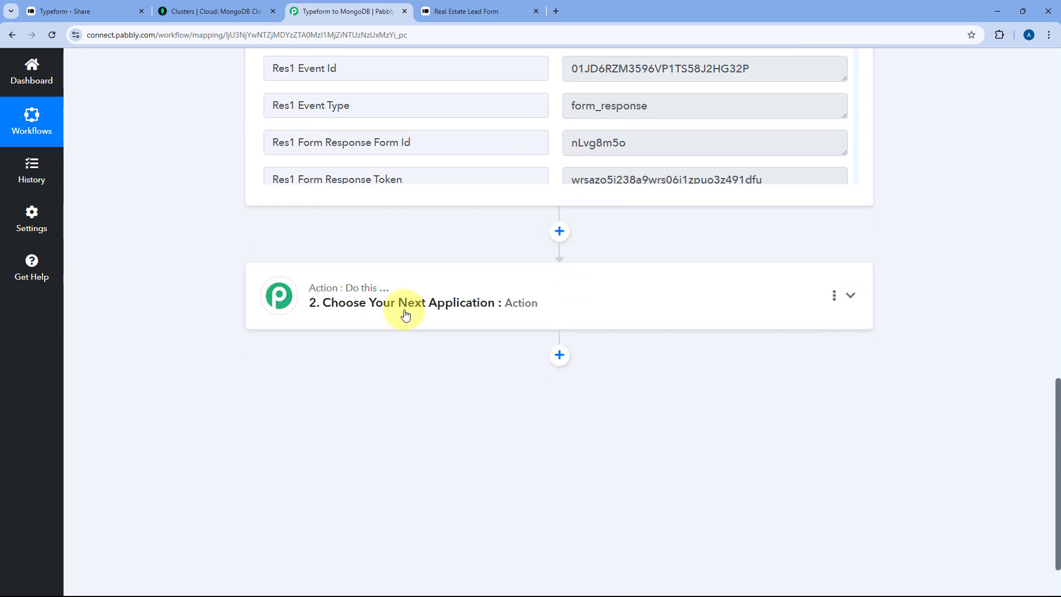
# - Set the action step to MongoDB with the Create Record event
pyautogui.click(403, 315)
pyautogui.click(358, 296)
pyautogui.write('M')
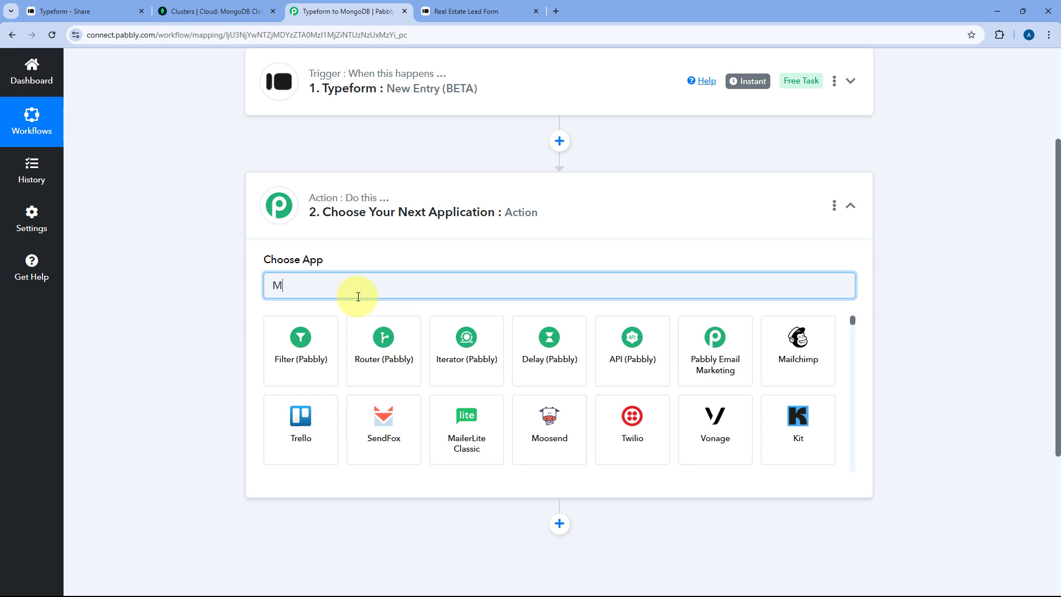
pyautogui.write('ongo')
pyautogui.click(380, 327)
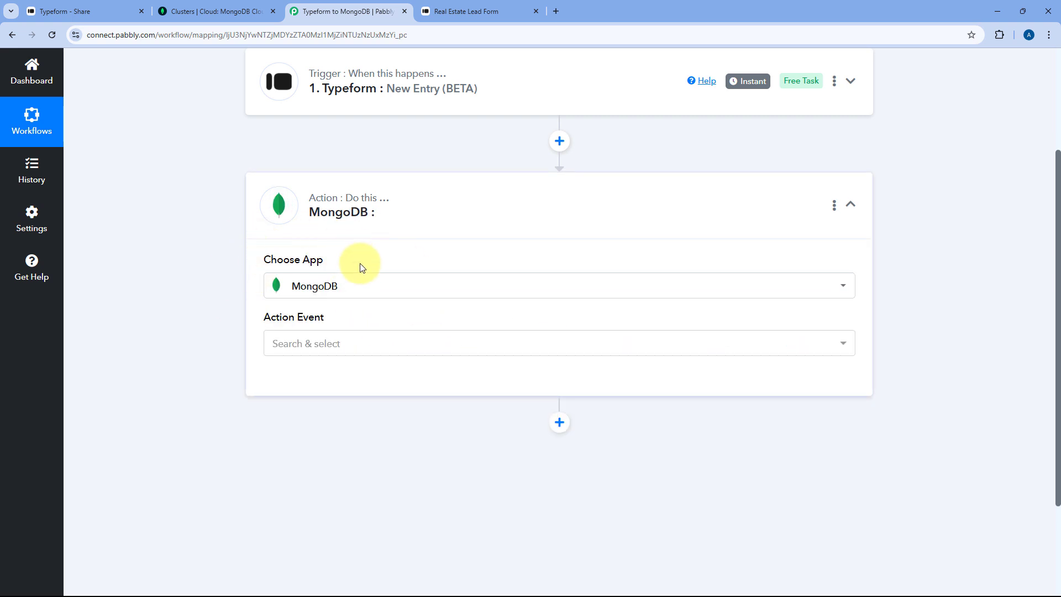
pyautogui.click(283, 338)
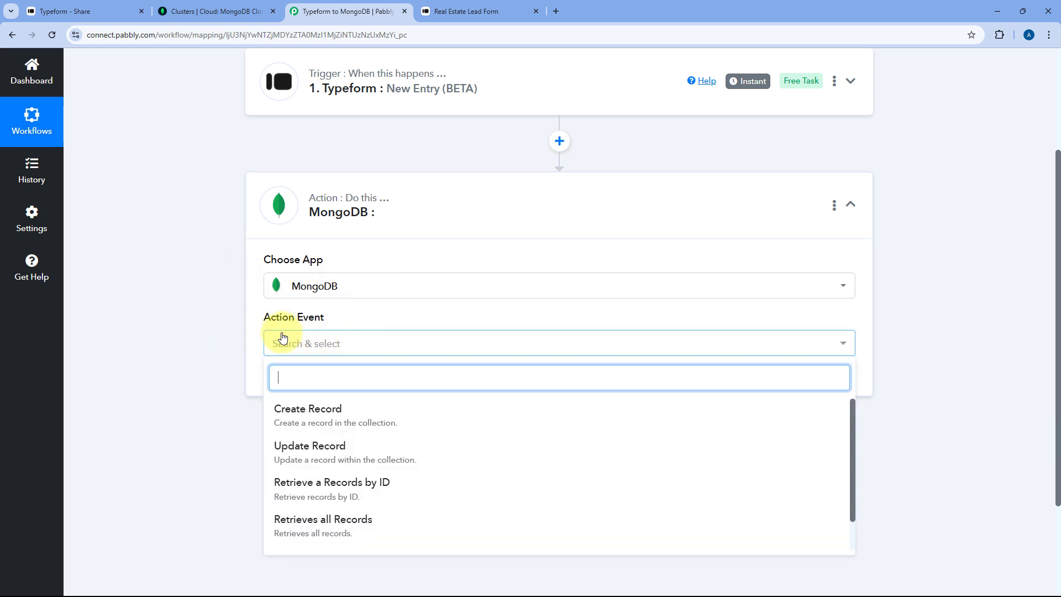
pyautogui.scroll(-1, 271, 338)
pyautogui.click(342, 366)
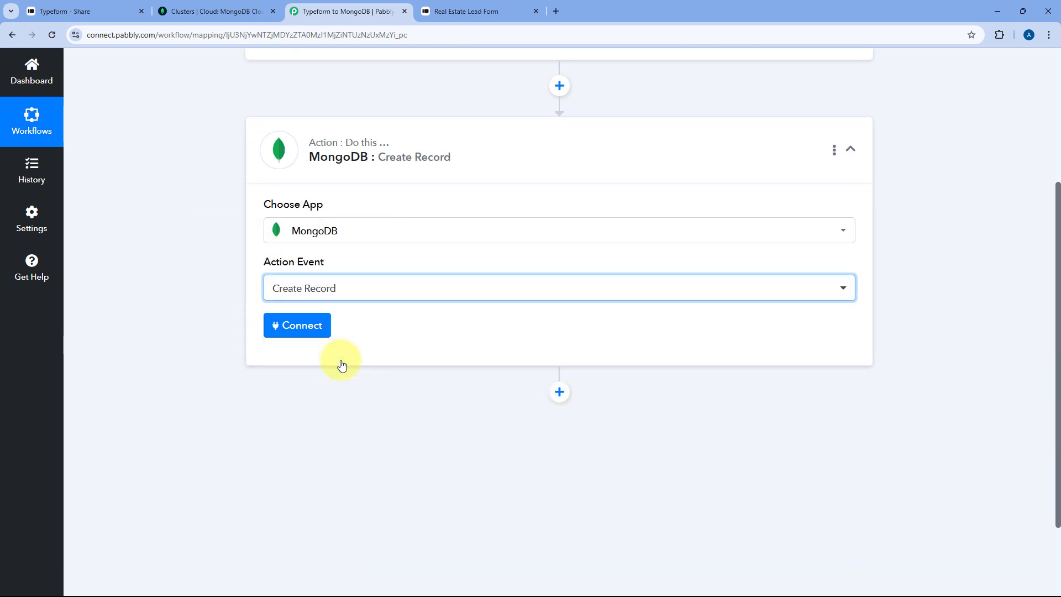
# - Begin adding a new MongoDB connection and review the example connection string format
pyautogui.click(283, 327)
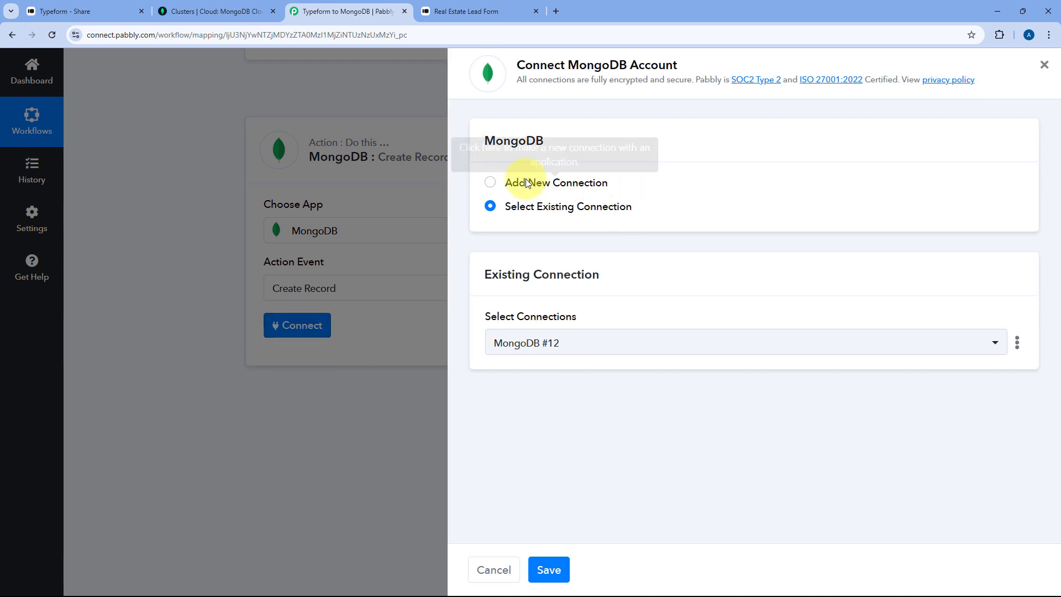
pyautogui.click(487, 182)
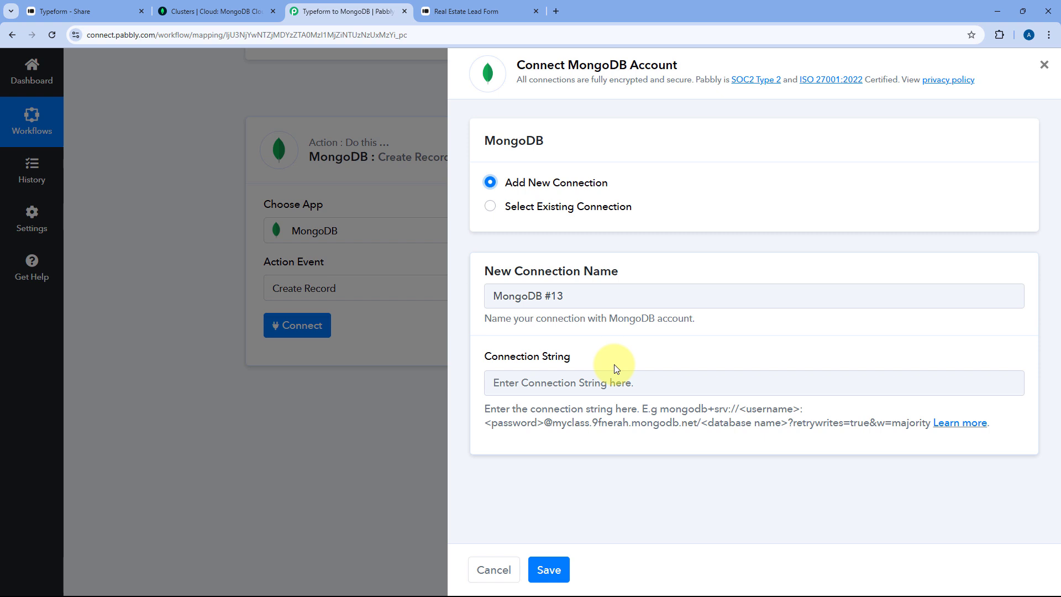
pyautogui.moveTo(660, 409); pyautogui.dragTo(937, 432)
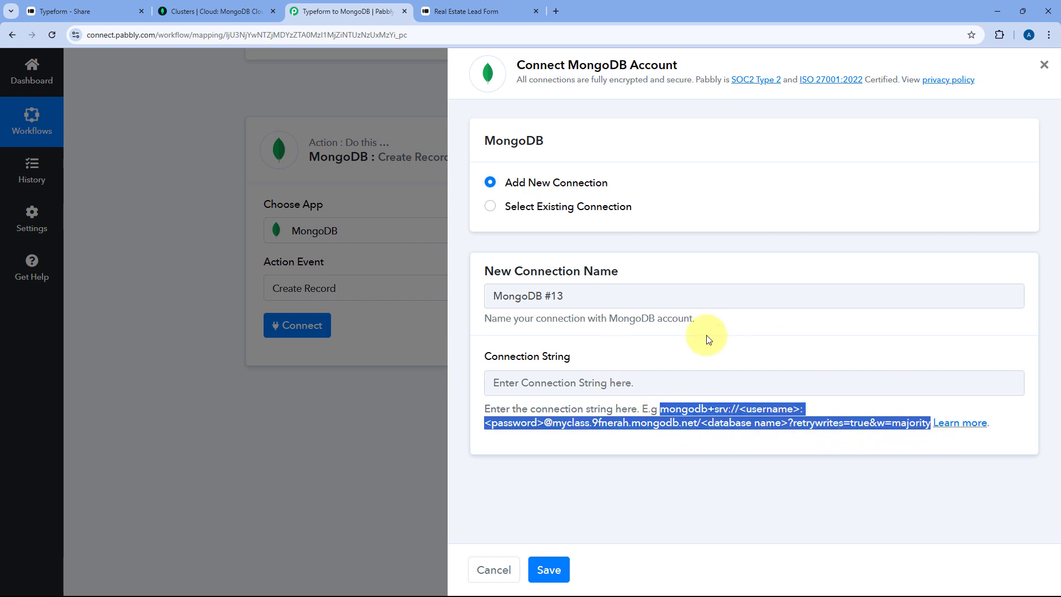
pyautogui.click(665, 349)
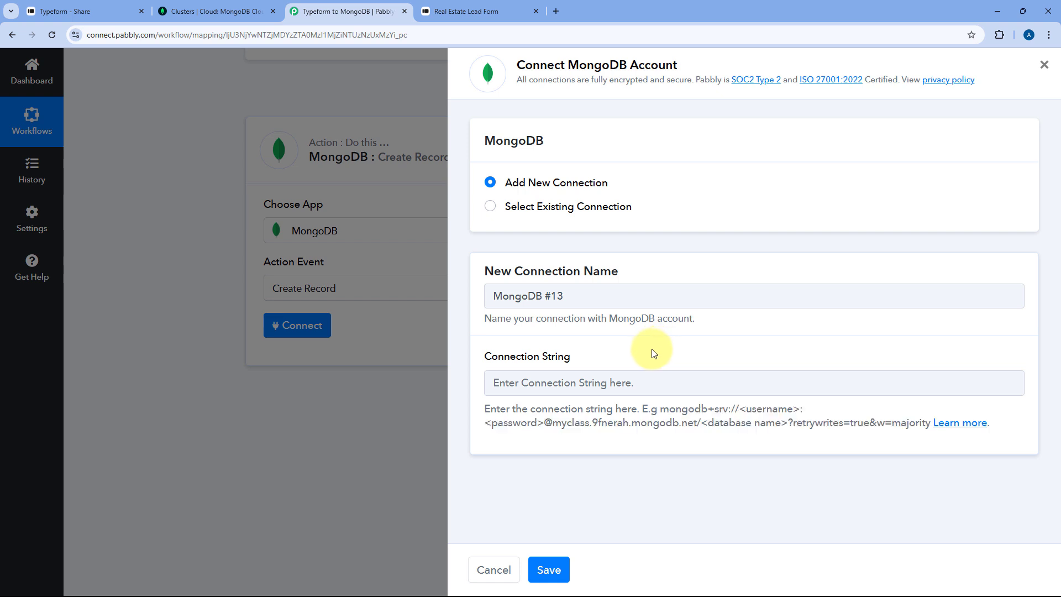
# - Read the Pabbly Forum MongoDB guide's Network Access Setup section, then return to the connection form
pyautogui.click(960, 428)
pyautogui.click(521, 9)
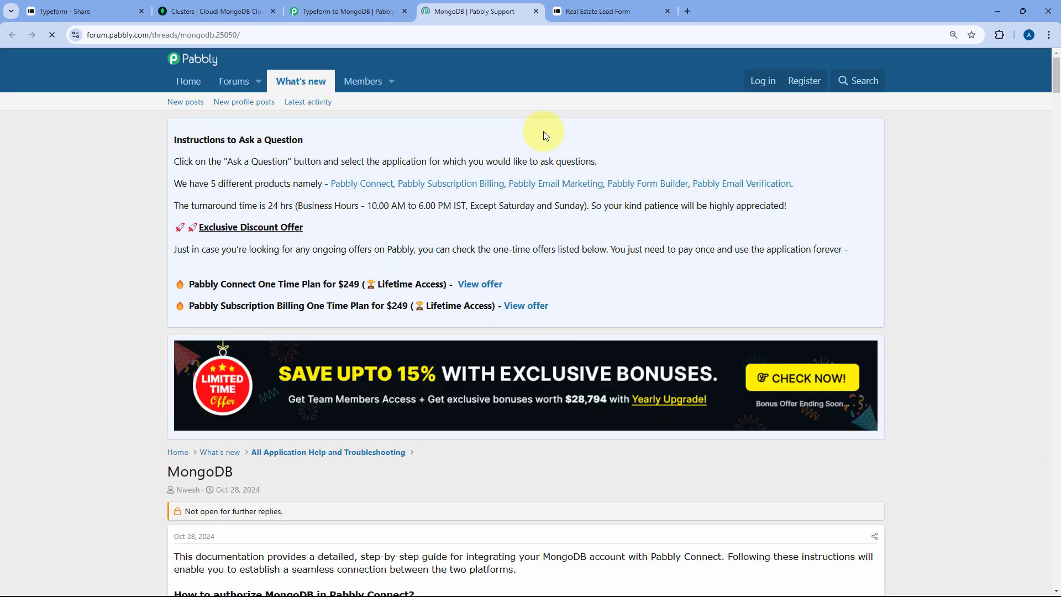
pyautogui.scroll(-13, 543, 131)
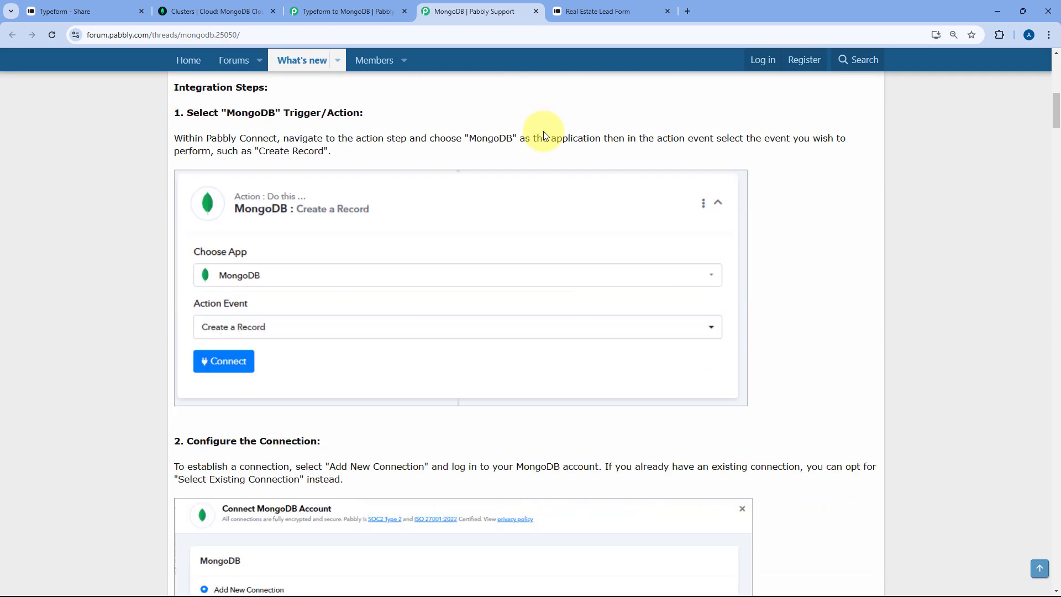
pyautogui.scroll(-5, 543, 132)
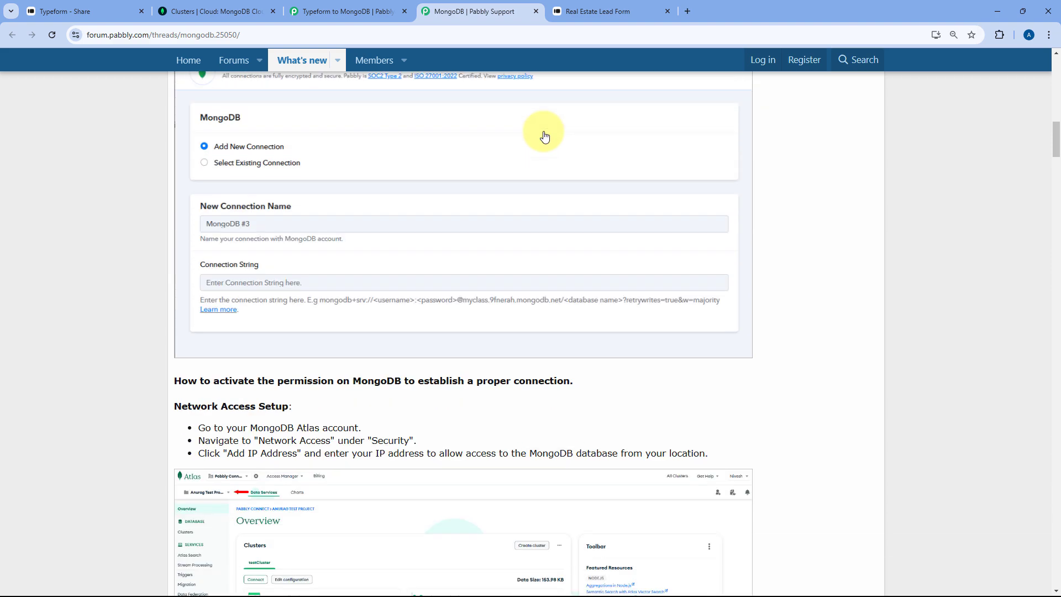
pyautogui.scroll(-2, 544, 135)
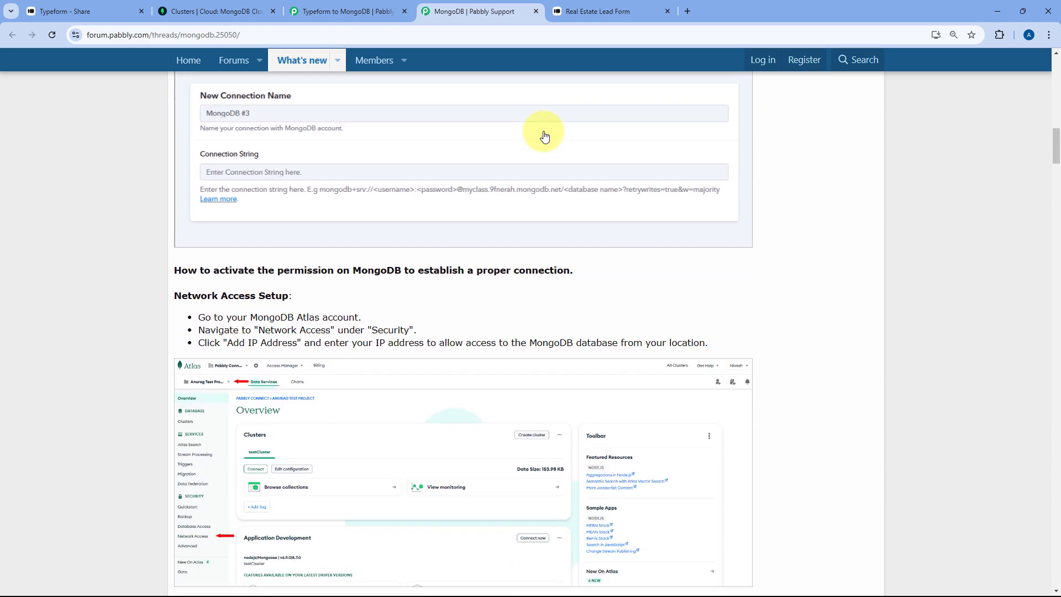
pyautogui.scroll(4, 531, 125)
pyautogui.hotkey('ctrl', 'shift', 'Tab')
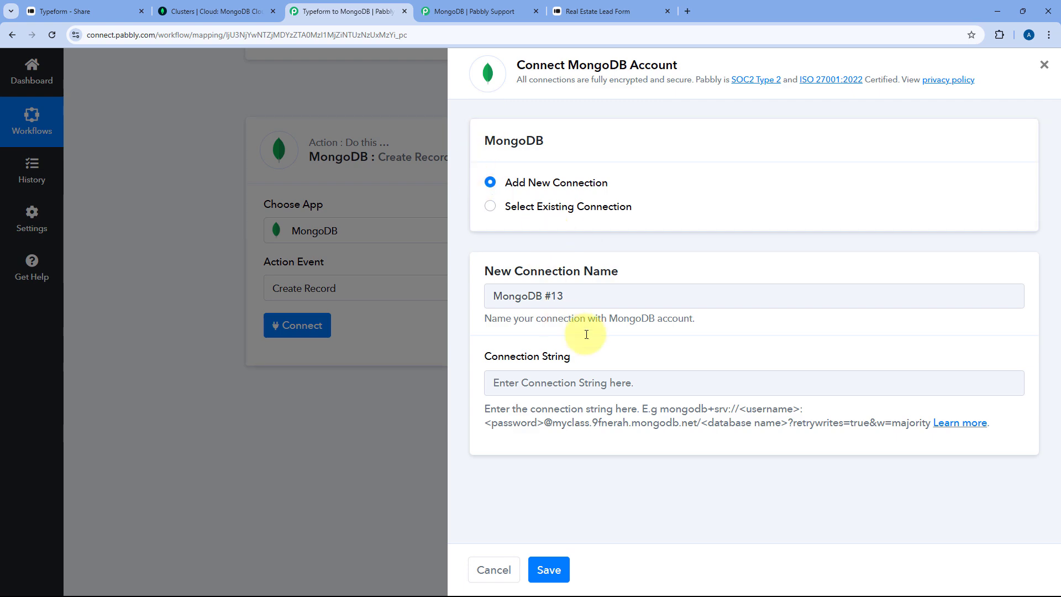
# - Add the current IP address to the MongoDB Atlas network access list
pyautogui.click(181, 8)
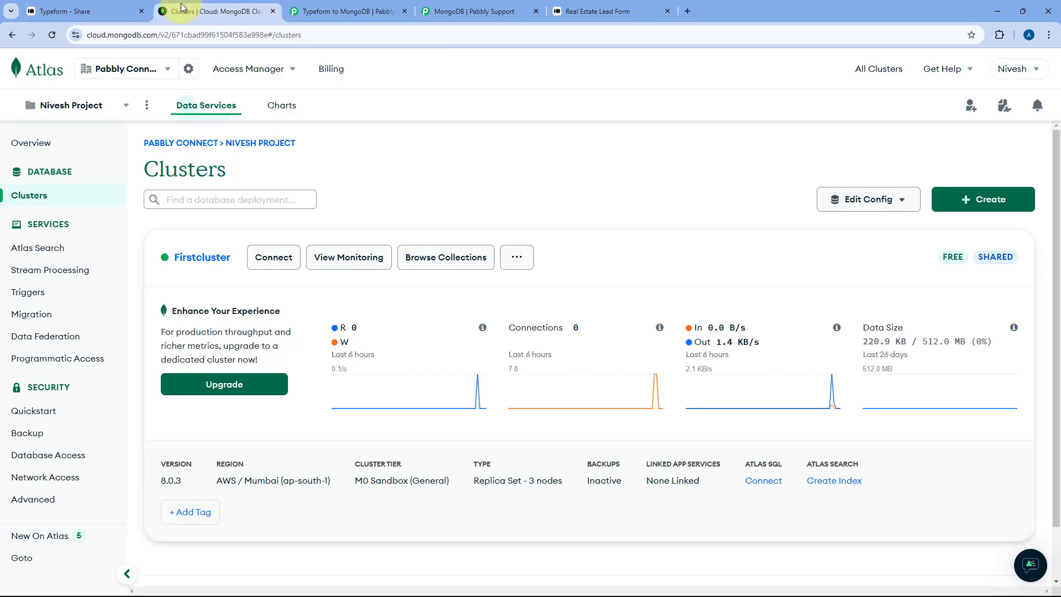
pyautogui.click(72, 476)
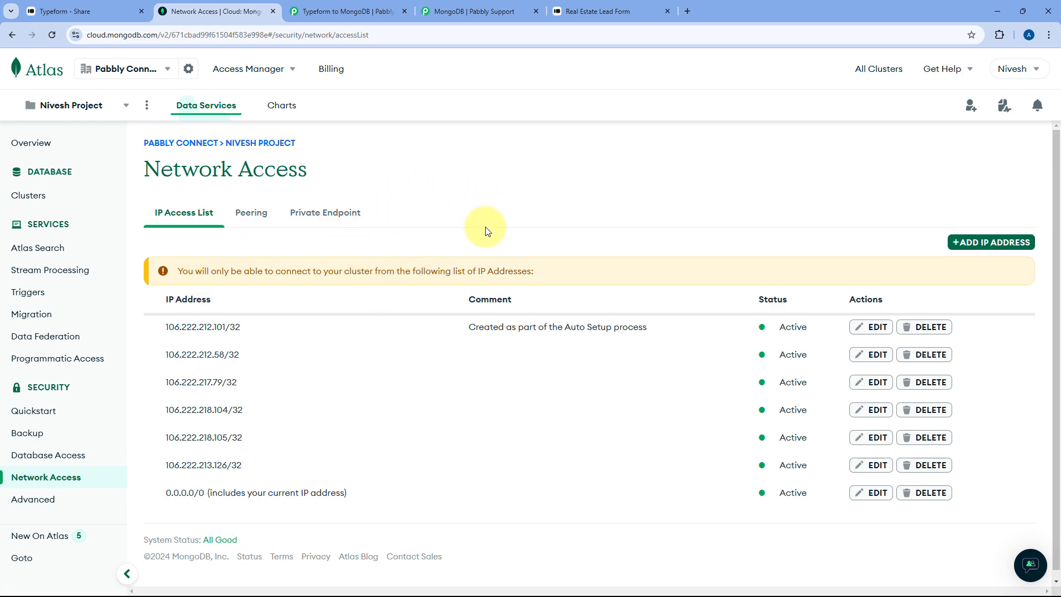
pyautogui.click(959, 242)
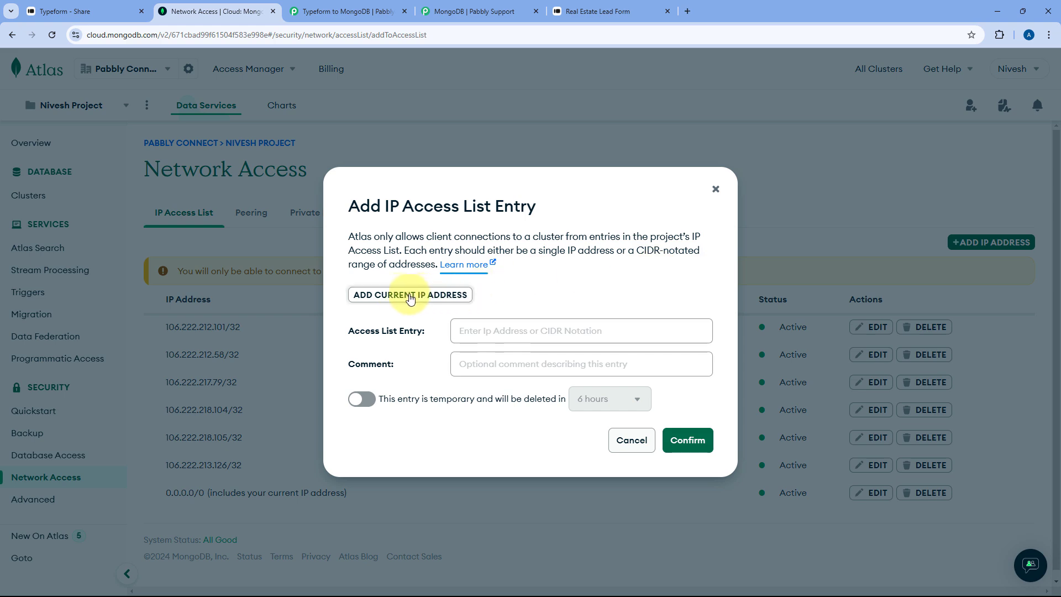
pyautogui.click(374, 297)
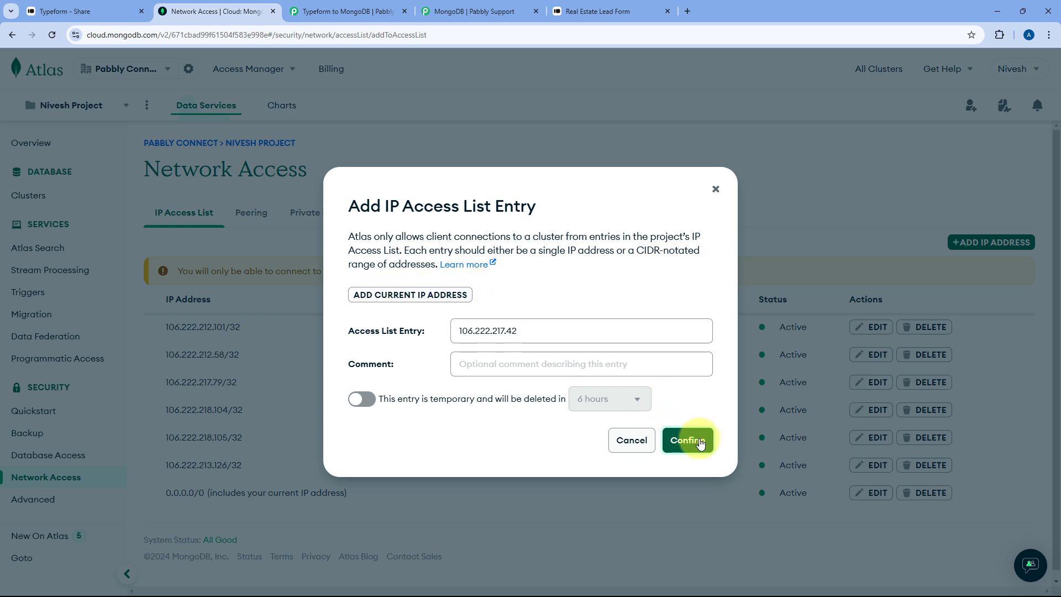
pyautogui.click(688, 441)
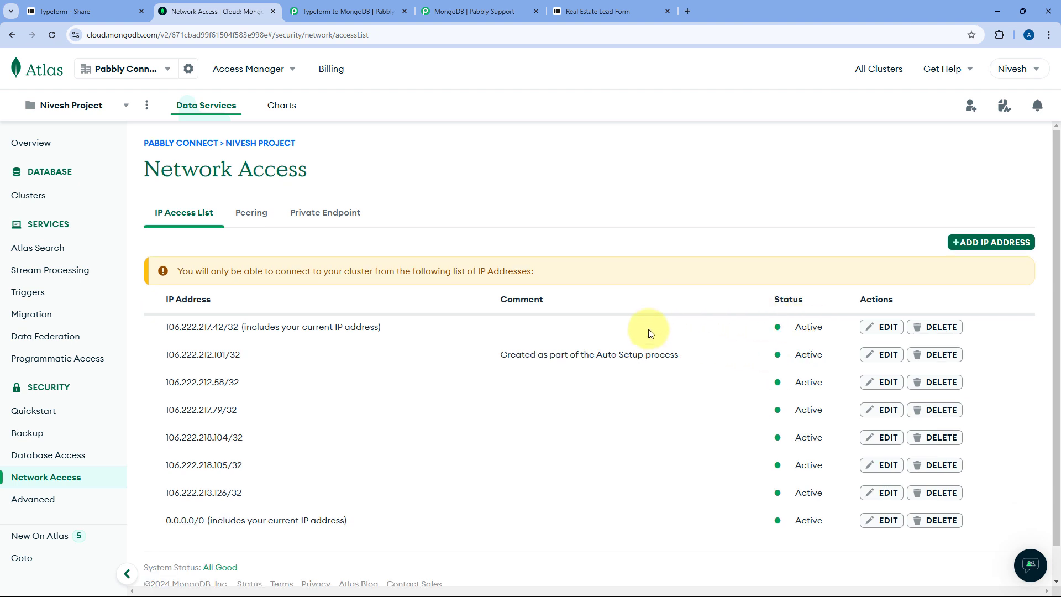
# - Copy Firstcluster's Node.js driver connection string and go back to the Pabbly connection panel
pyautogui.click(56, 198)
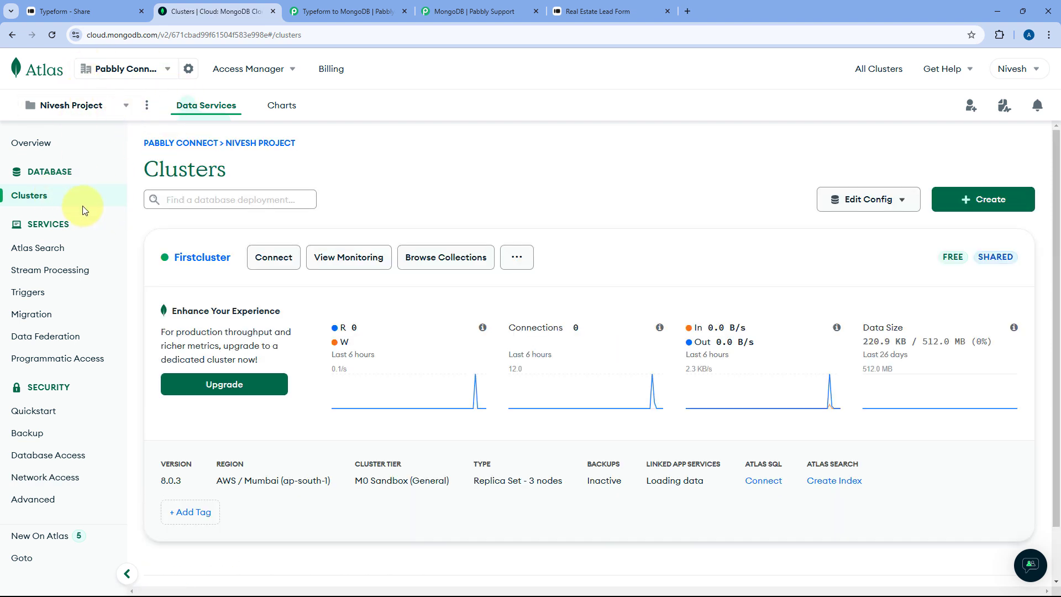
pyautogui.click(275, 263)
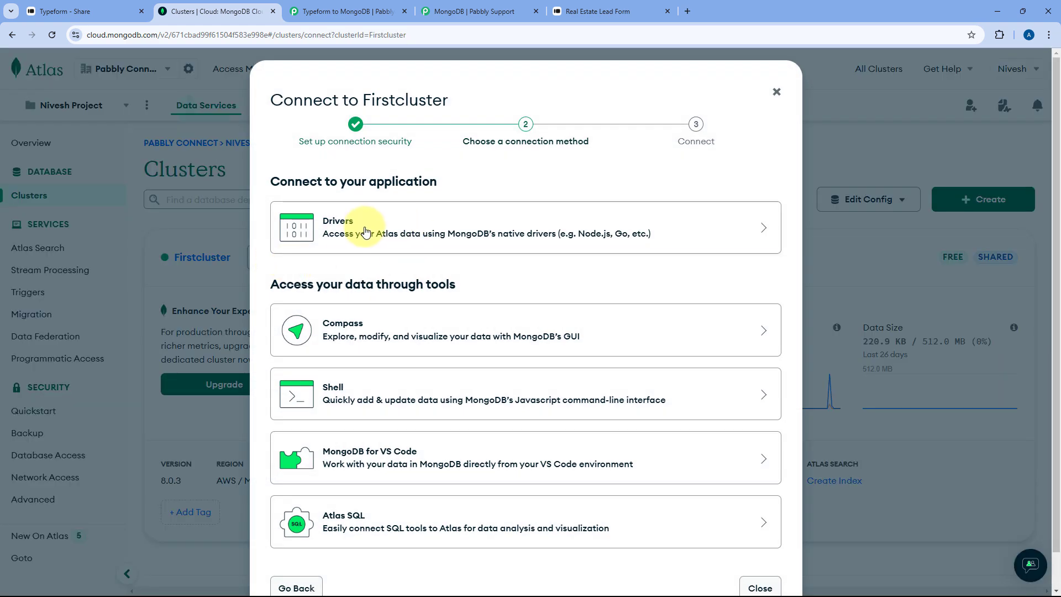
pyautogui.click(365, 232)
pyautogui.scroll(-3, 420, 285)
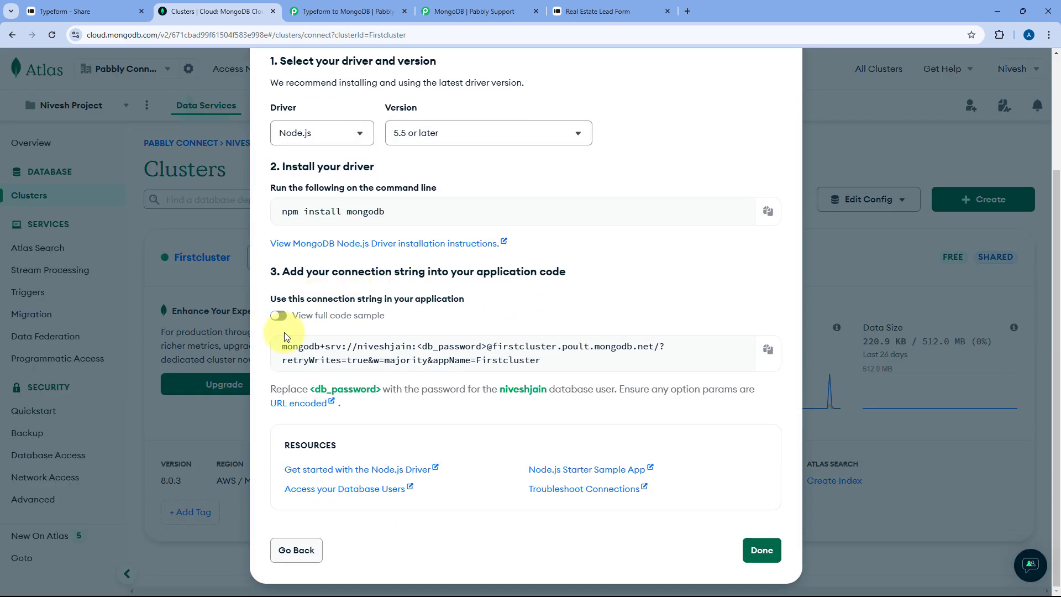
pyautogui.click(766, 351)
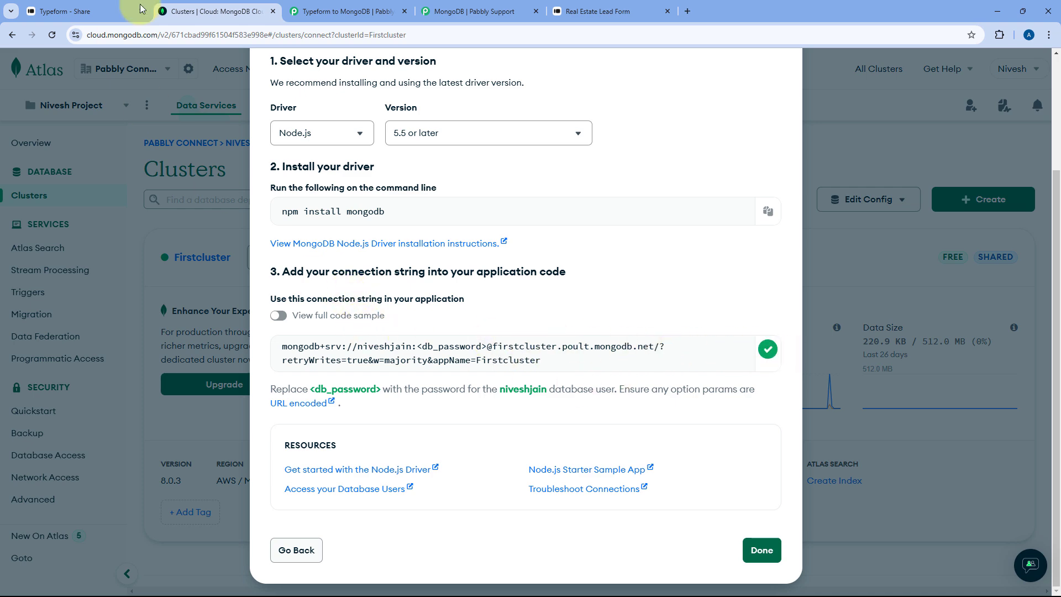
pyautogui.click(352, 6)
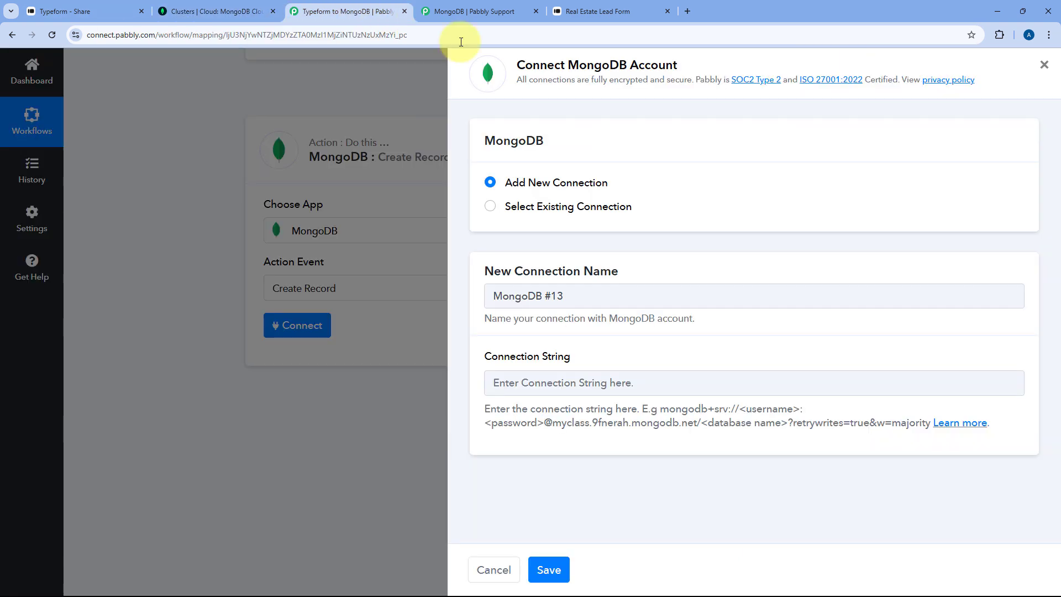
# - Paste the copied Firstcluster connection string into the Connection String field and review its format
pyautogui.rightClick(538, 381)
pyautogui.click(576, 232)
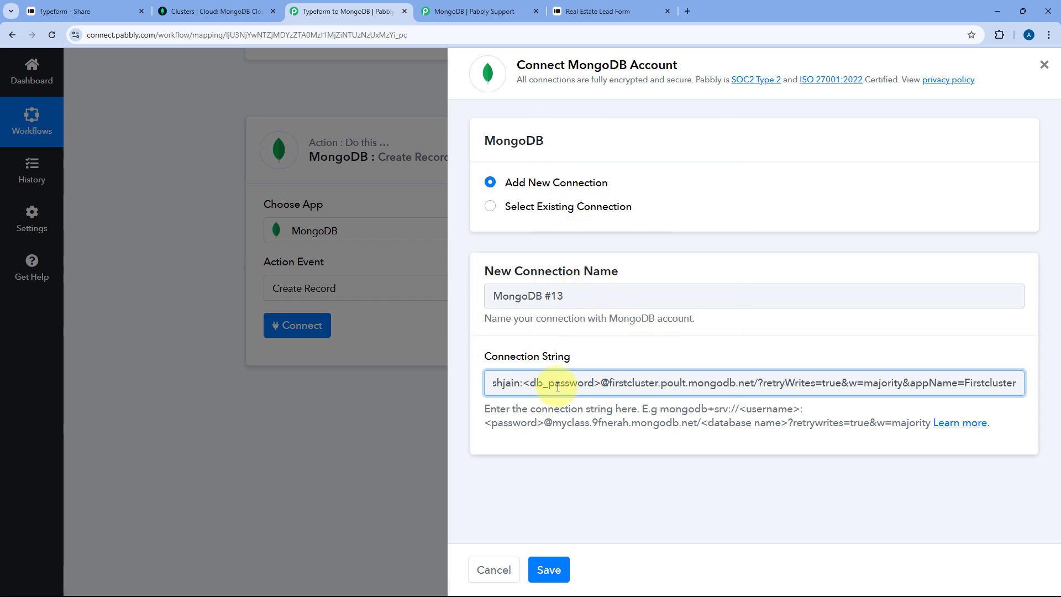
pyautogui.press('Home')
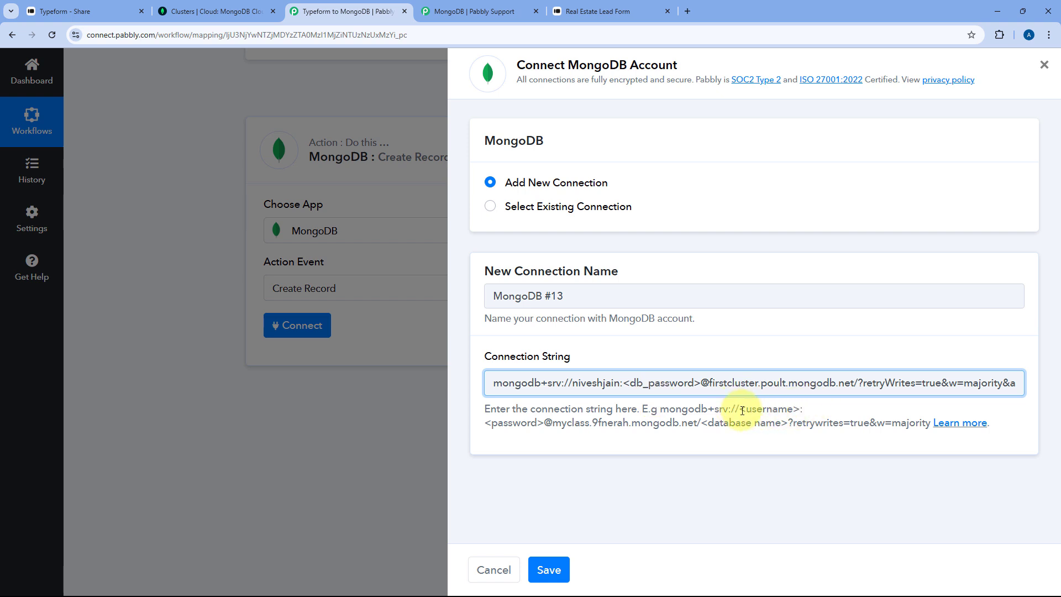
pyautogui.moveTo(740, 410); pyautogui.dragTo(813, 415)
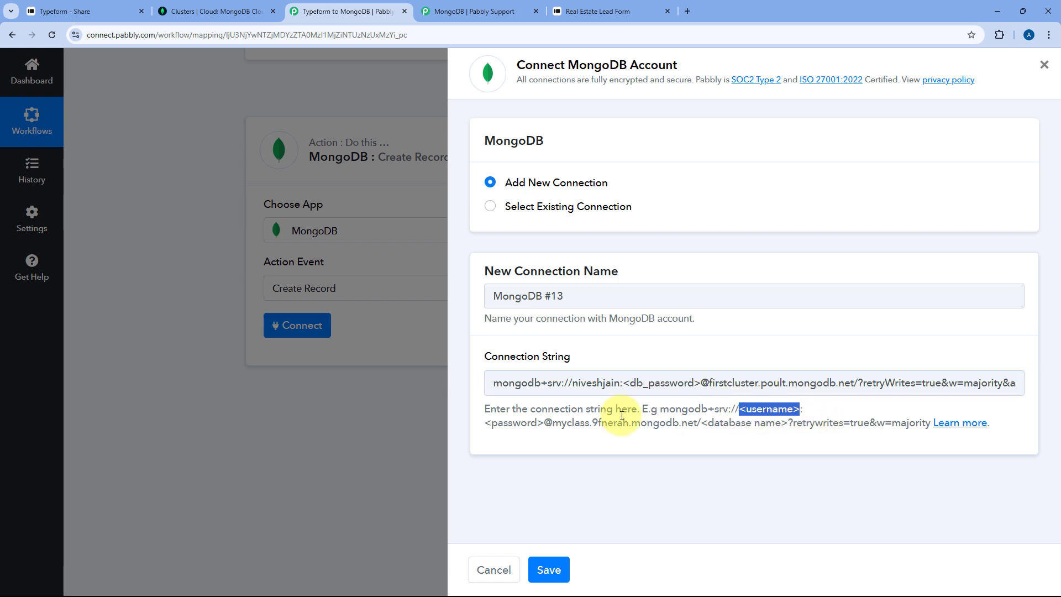
pyautogui.moveTo(486, 424); pyautogui.dragTo(547, 435)
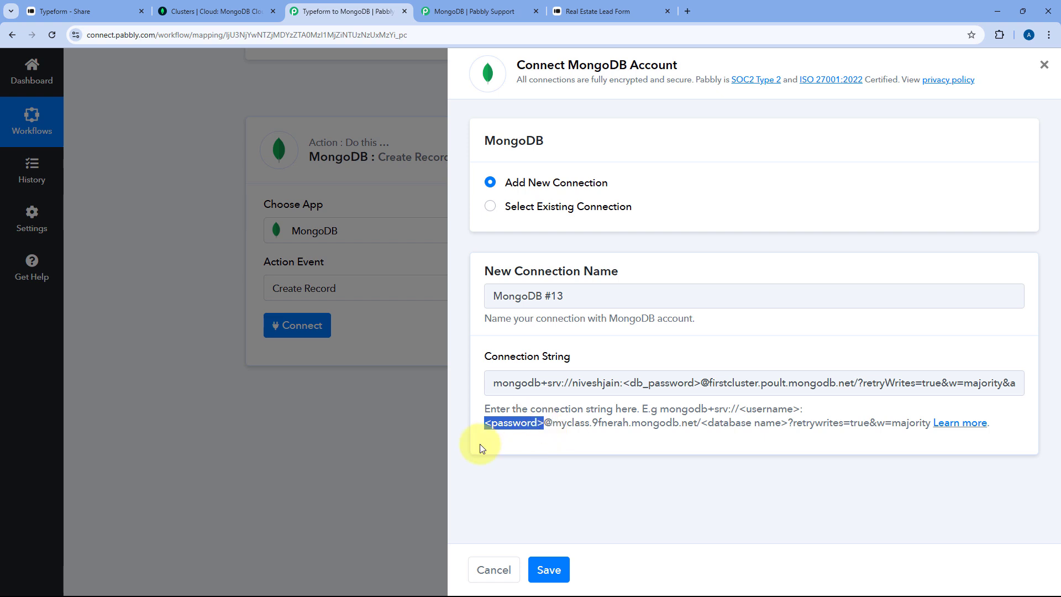
pyautogui.click(701, 424)
pyautogui.moveTo(700, 423); pyautogui.dragTo(783, 423)
# - Replace the <db_password> placeholder in the string with the database user's password
pyautogui.click(590, 383)
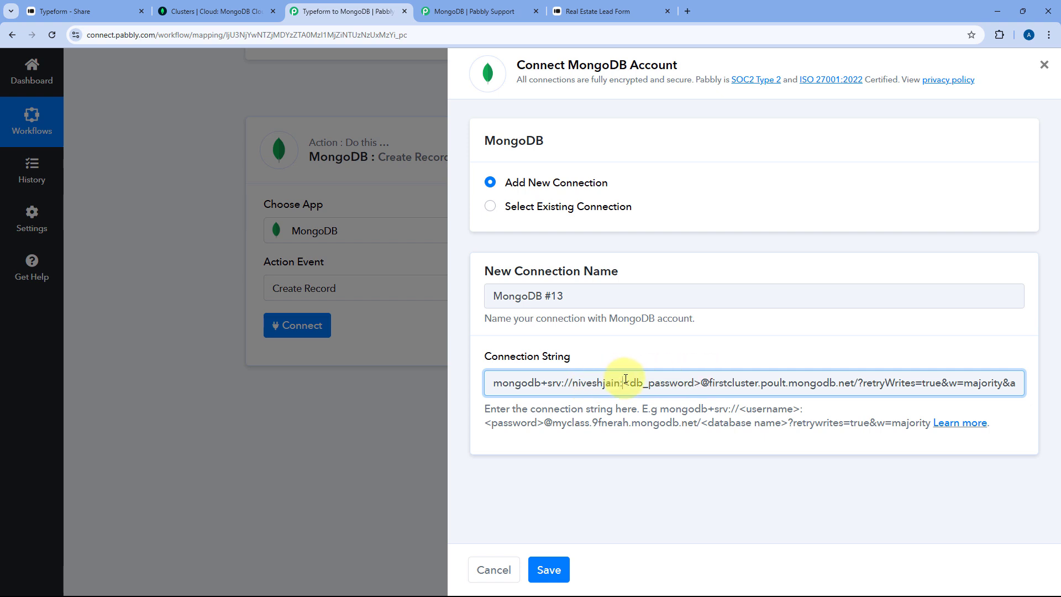
pyautogui.moveTo(624, 383); pyautogui.dragTo(710, 387)
pyautogui.hotkey('ctrl', 'v')
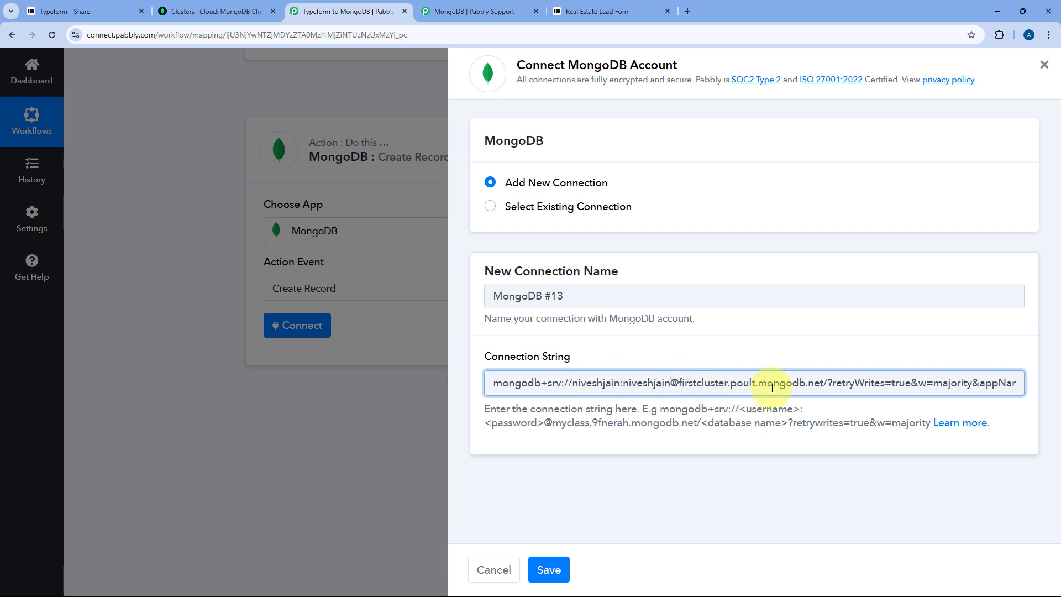
pyautogui.hscroll(2, 766, 381)
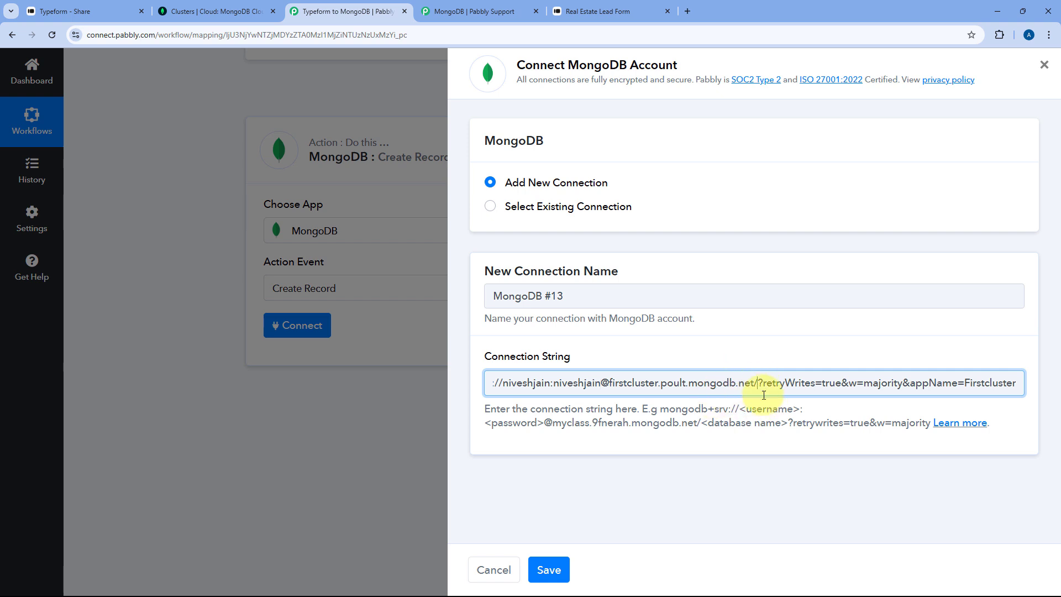
# - In Atlas, browse Firstcluster's collections and open Pcbase > Real-Estate Leads
pyautogui.click(210, 14)
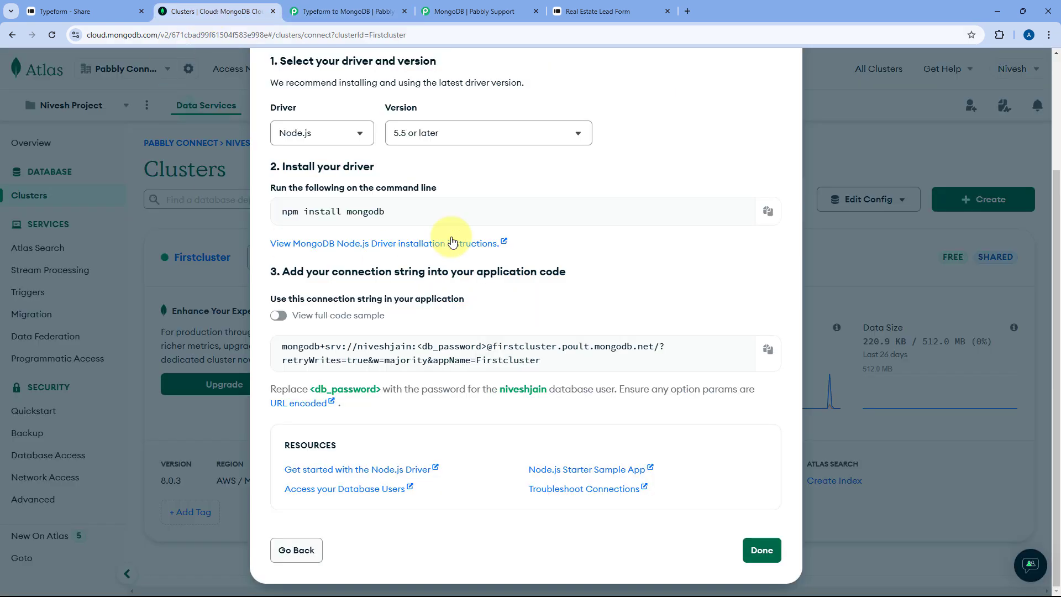
pyautogui.scroll(3, 741, 164)
pyautogui.click(775, 94)
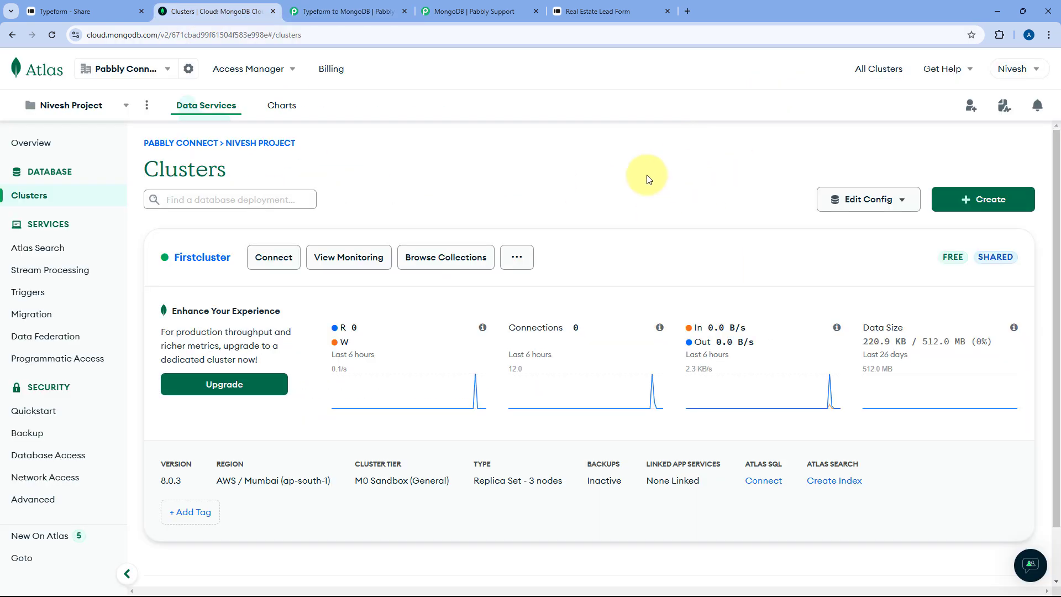
pyautogui.click(442, 258)
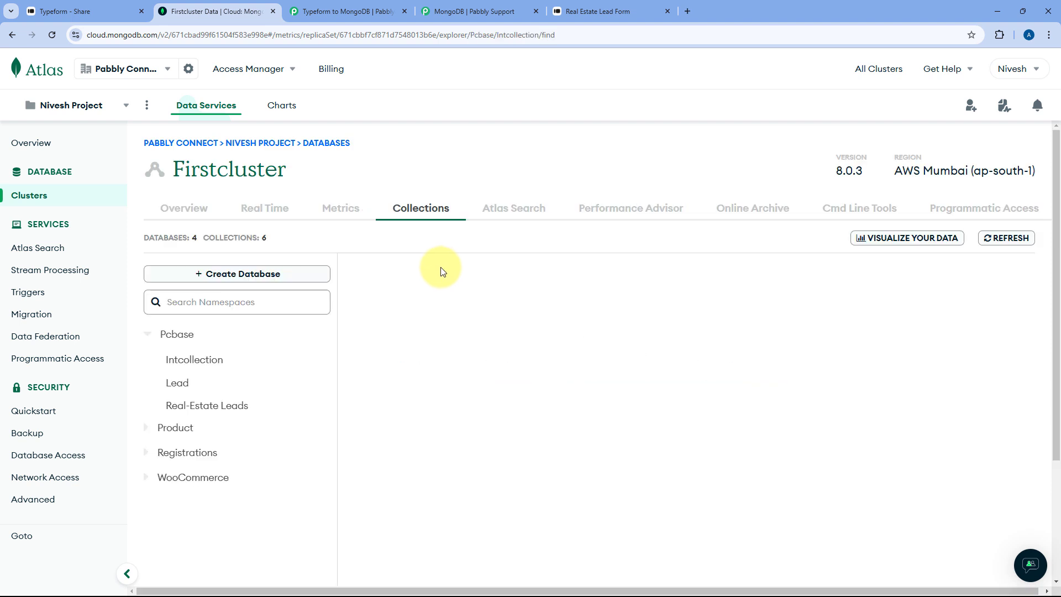
pyautogui.click(238, 407)
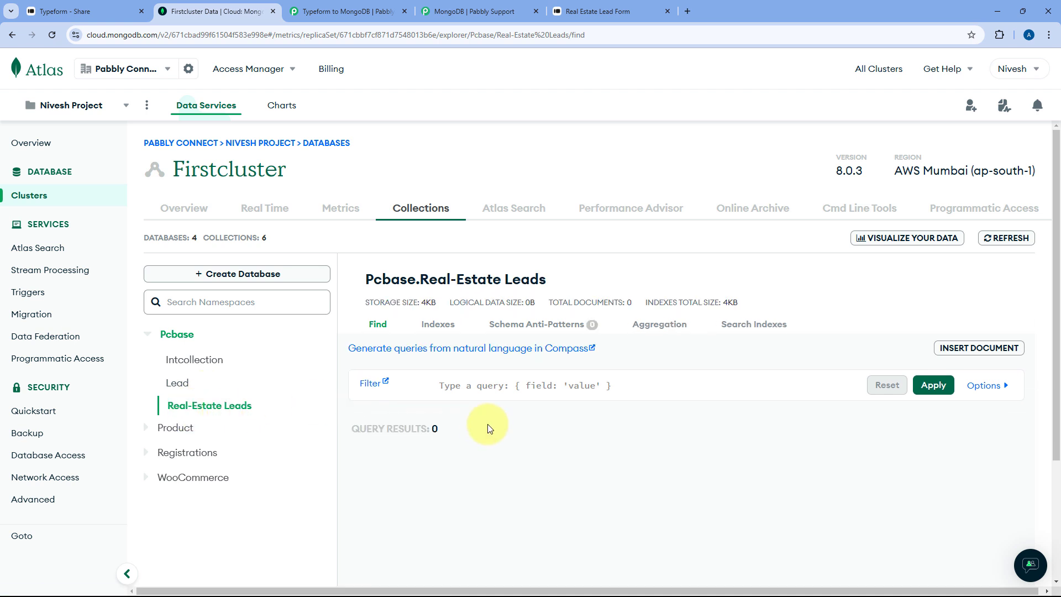
pyautogui.scroll(-1, 488, 428)
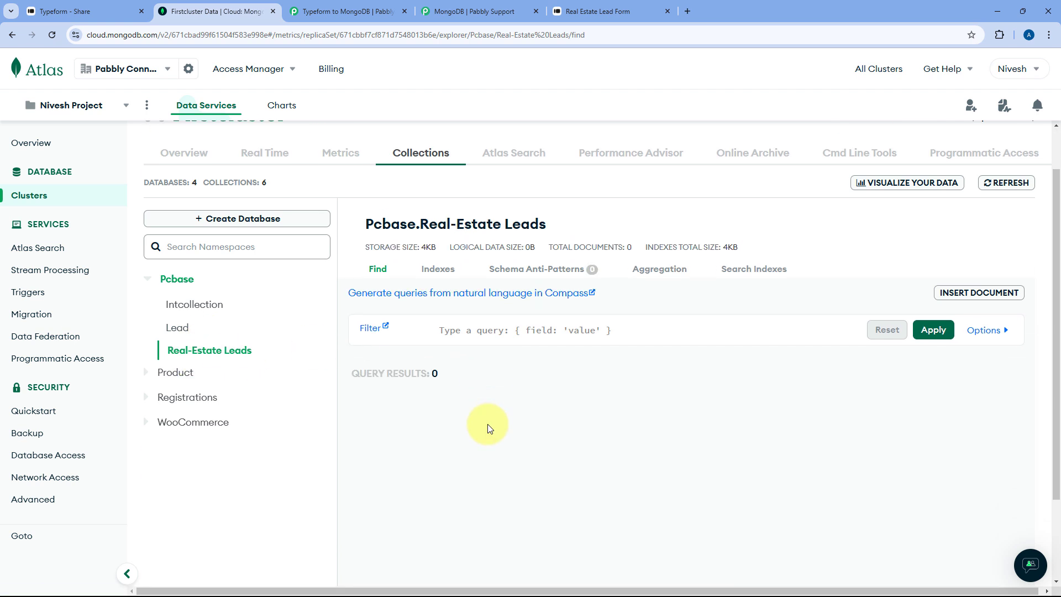
# - Copy the database name 'Pcbase' and insert it after 'net/' in the connection string
pyautogui.doubleClick(384, 227)
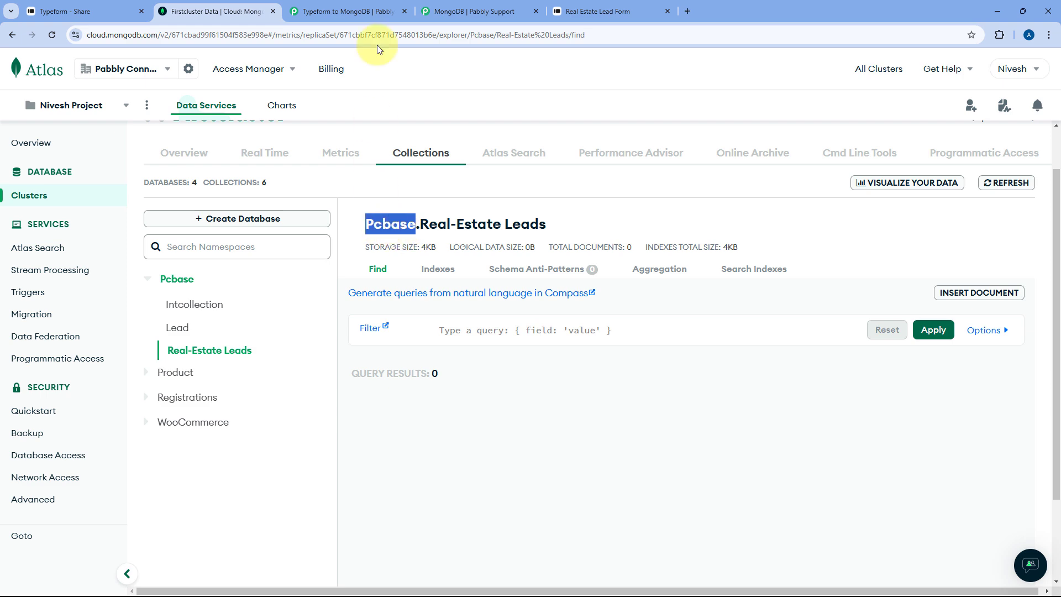
pyautogui.click(354, 11)
pyautogui.hotkey('ctrl', 'v')
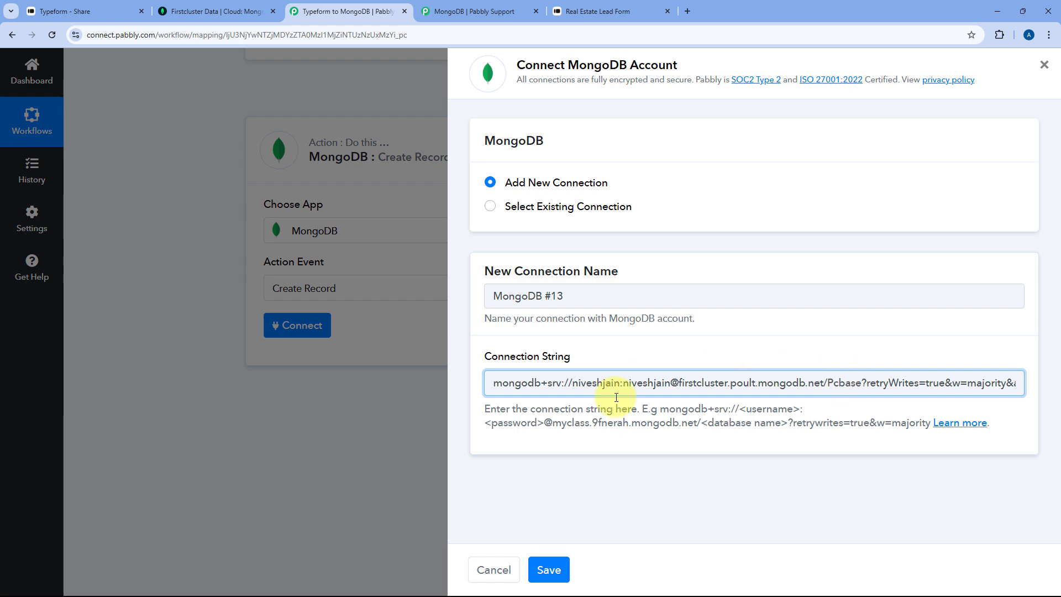
# - Save the MongoDB #13 connection, then copy the 'Real-Estate Leads' collection name from Atlas
pyautogui.click(556, 569)
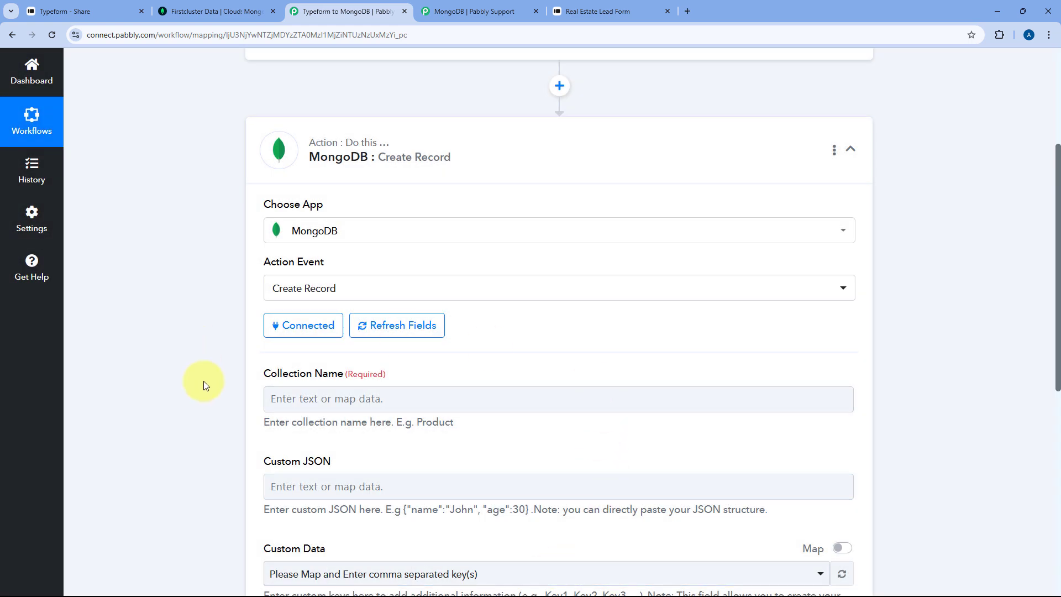
pyautogui.scroll(-3, 518, 344)
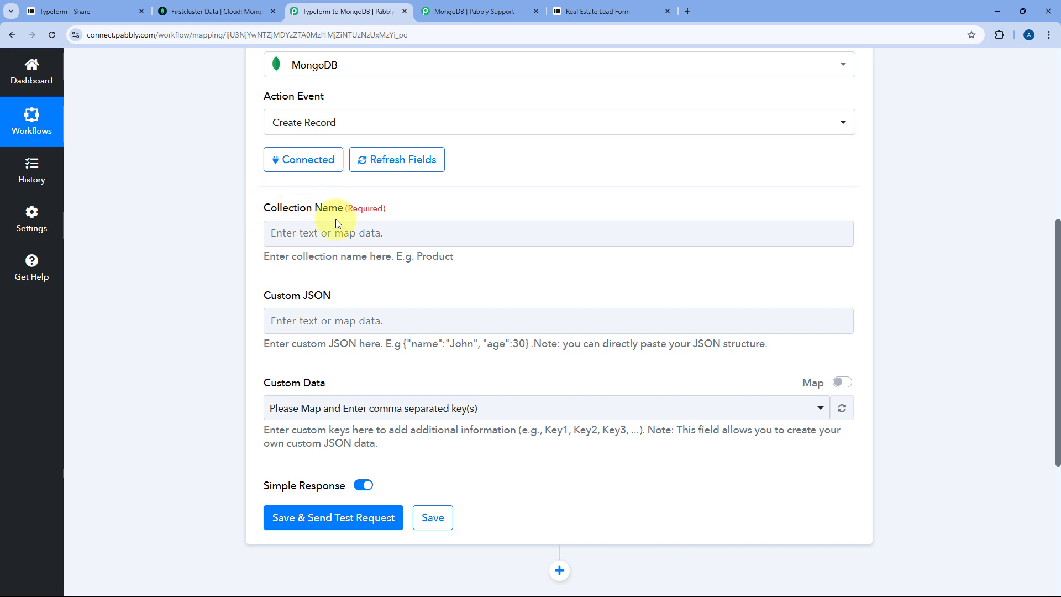
pyautogui.click(210, 11)
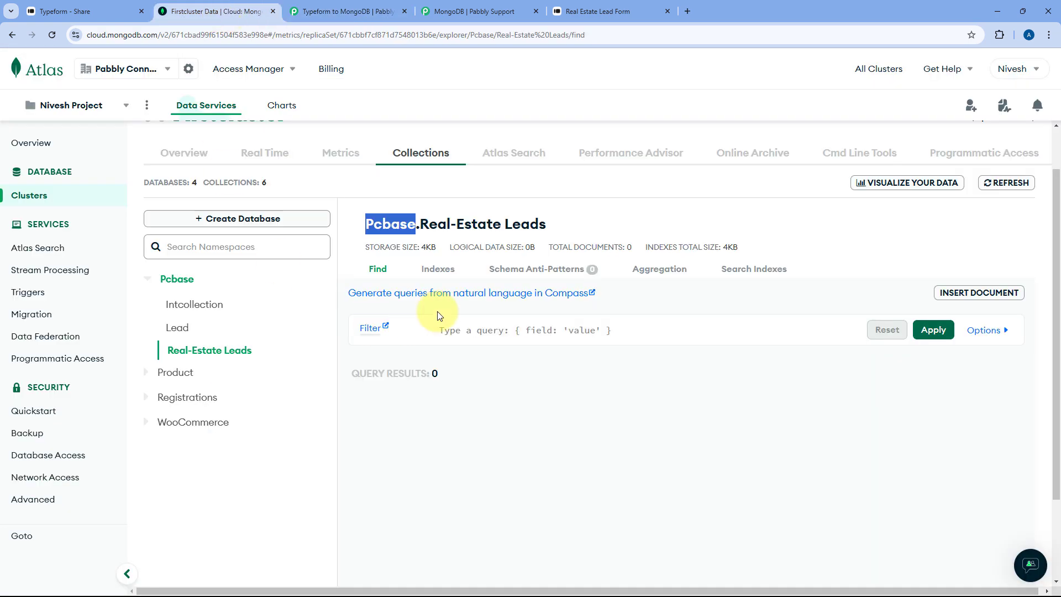
pyautogui.moveTo(421, 223); pyautogui.dragTo(543, 224)
pyautogui.rightClick(501, 231)
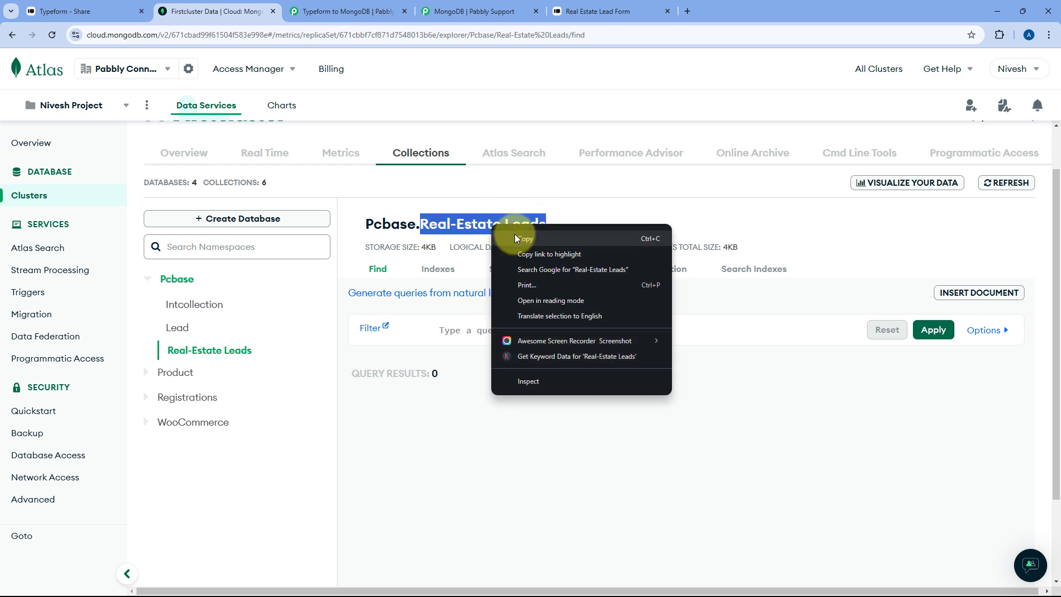
pyautogui.click(518, 238)
# - Paste 'Real-Estate Leads' into the Collection Name field
pyautogui.click(331, 7)
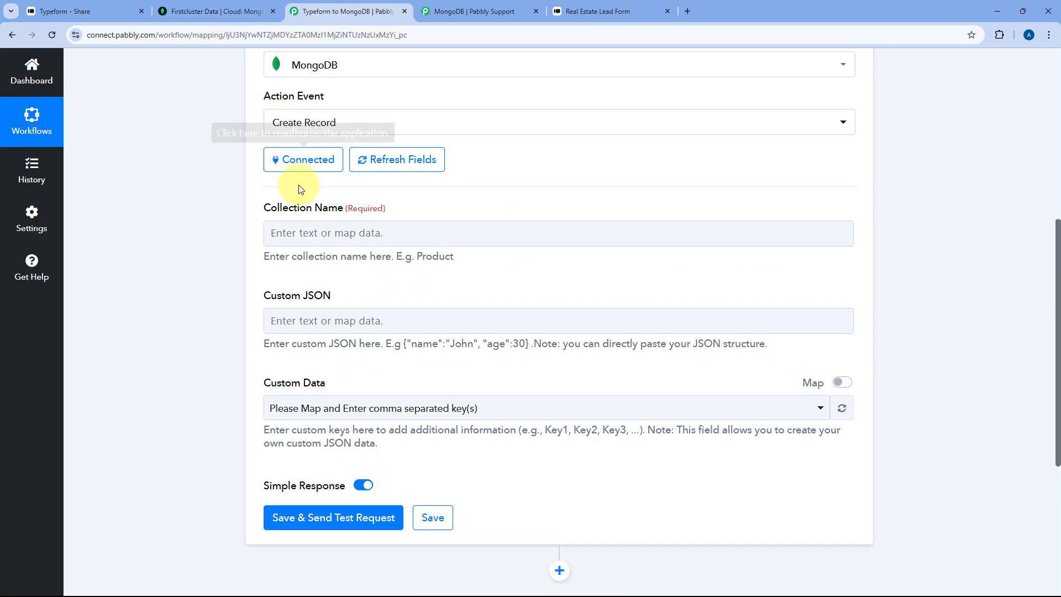
pyautogui.click(308, 231)
pyautogui.rightClick(304, 225)
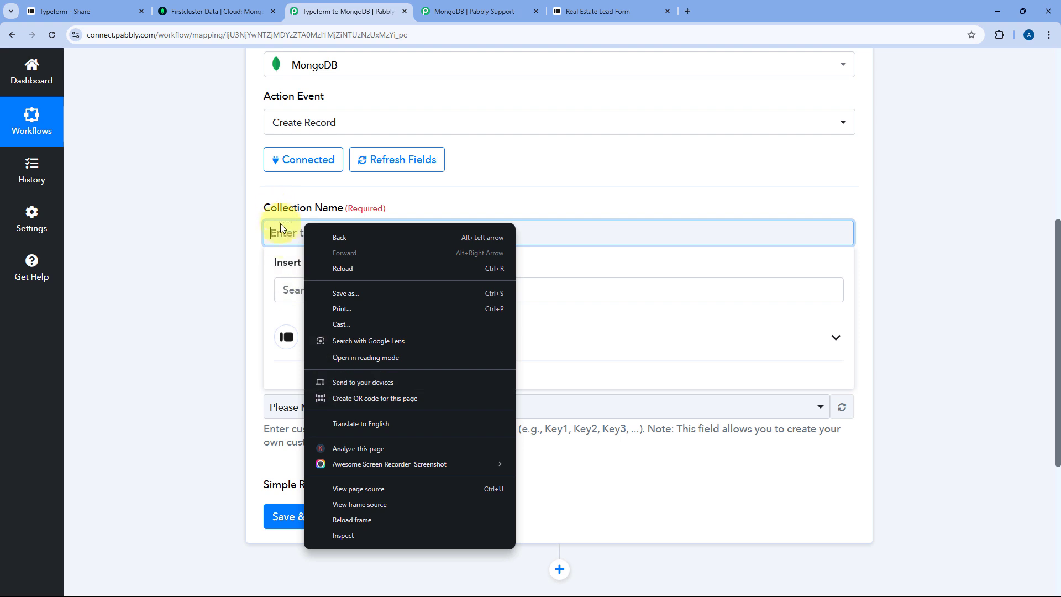
pyautogui.rightClick(283, 237)
pyautogui.click(316, 360)
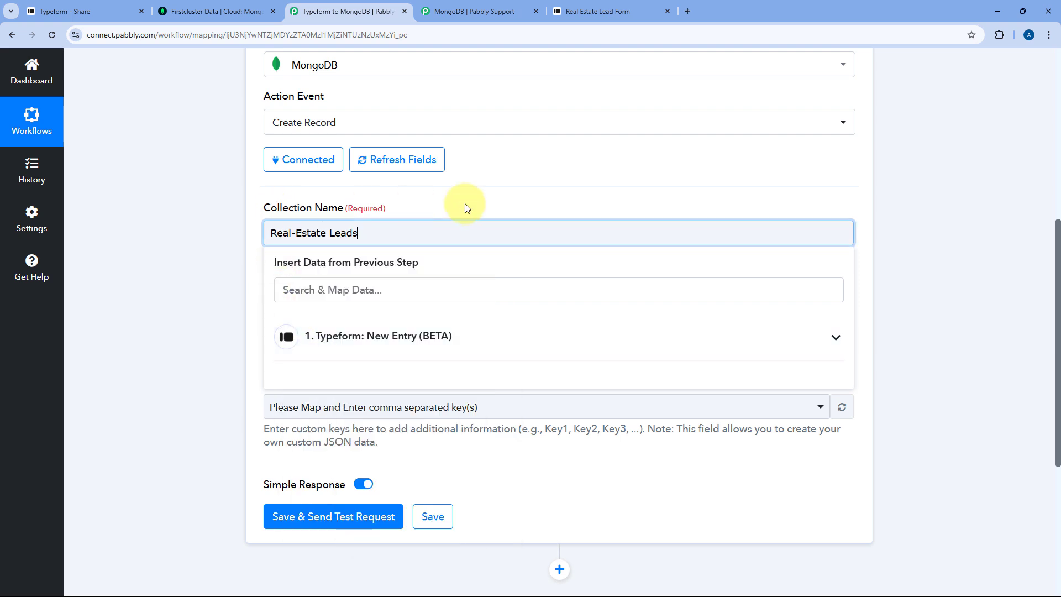
pyautogui.click(465, 204)
# - Review the Custom JSON field's example hint, leaving Custom JSON empty
pyautogui.scroll(-1, 364, 210)
pyautogui.scroll(-1, 365, 214)
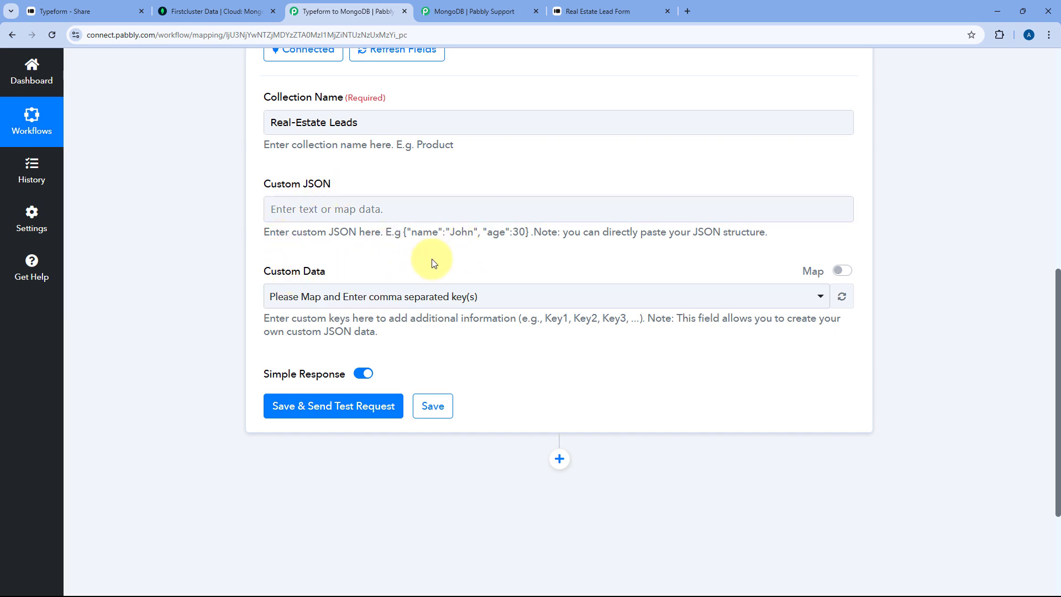
pyautogui.moveTo(404, 236); pyautogui.dragTo(527, 236)
pyautogui.click(390, 209)
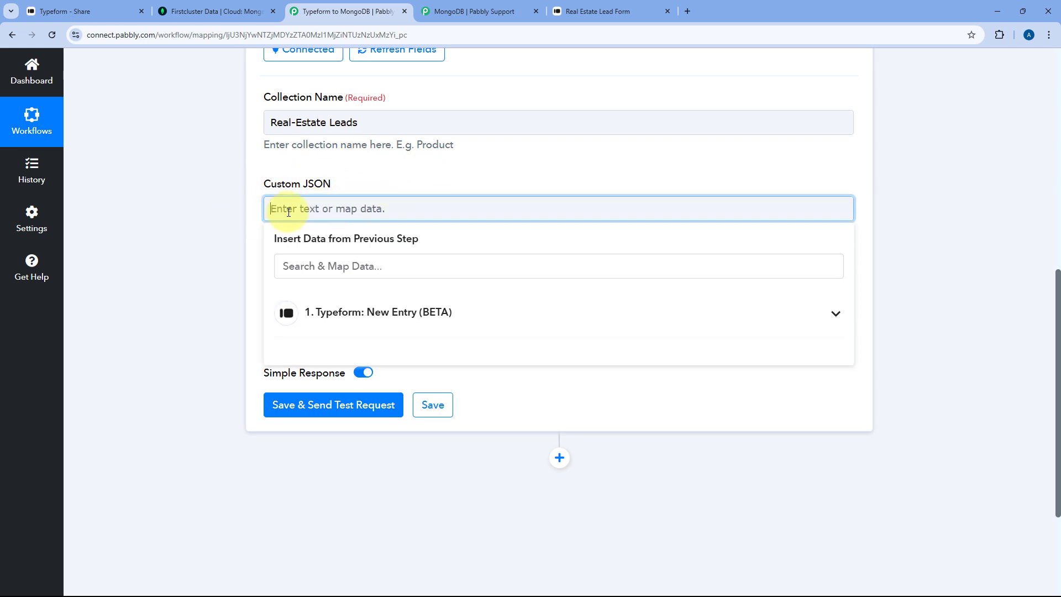
pyautogui.scroll(5, 398, 204)
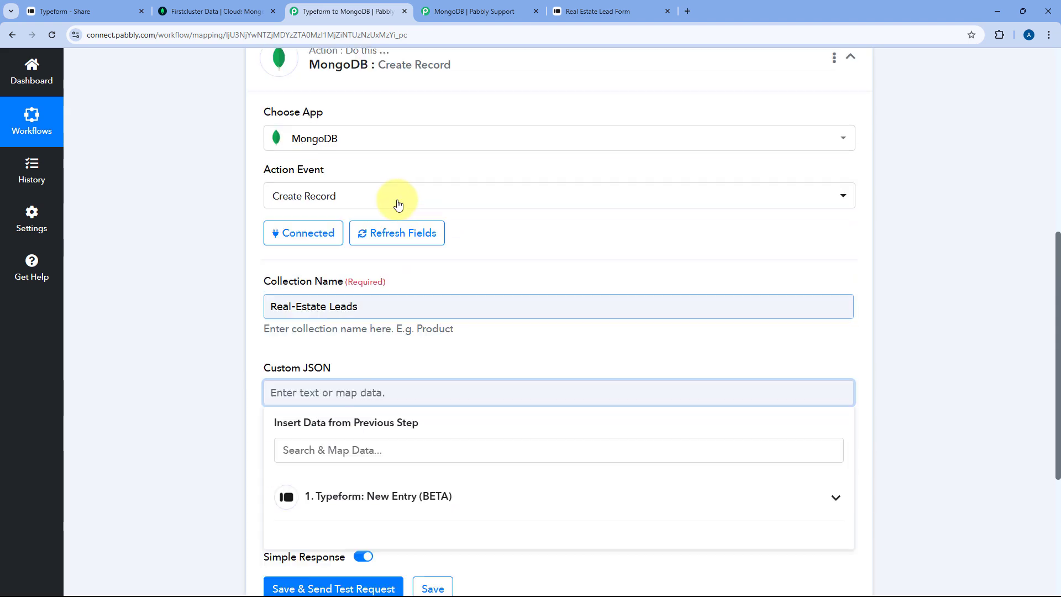
pyautogui.scroll(-1, 504, 83)
pyautogui.scroll(-2, 432, 253)
pyautogui.click(360, 277)
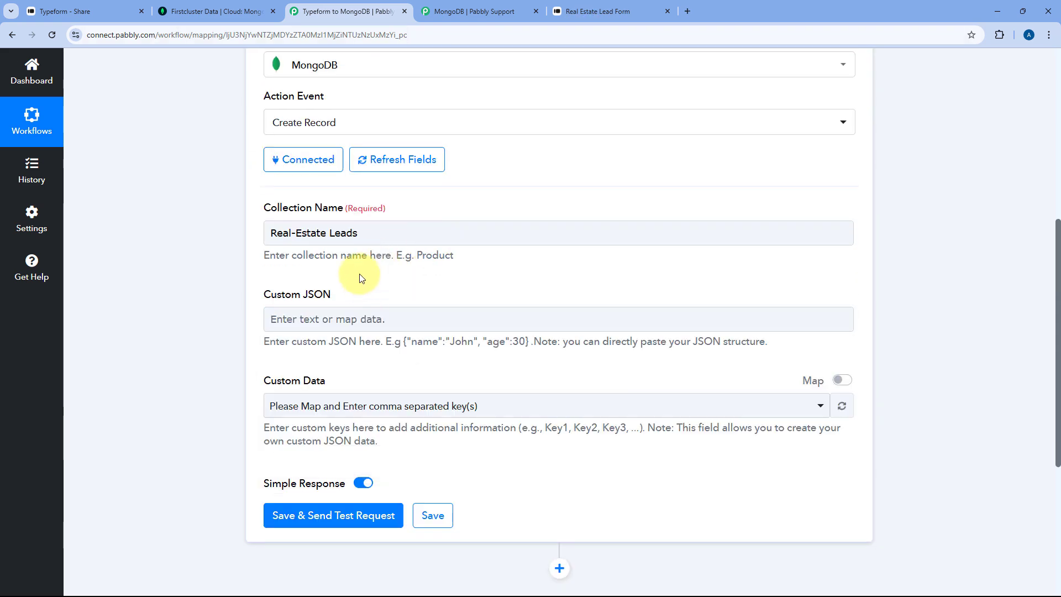
pyautogui.scroll(-2, 354, 273)
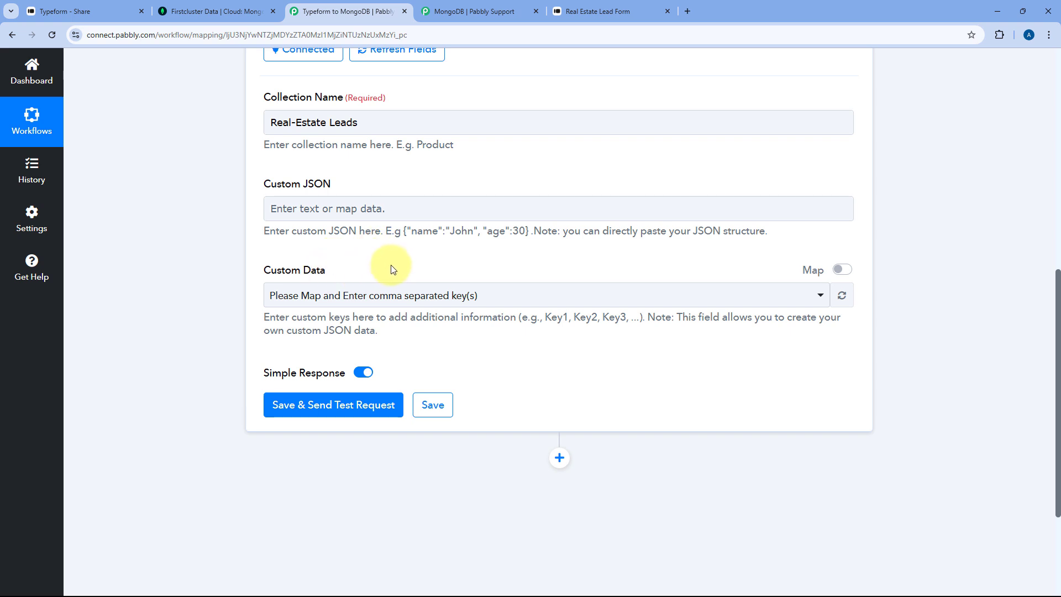
# - Enable mapping for Custom Data and enter the keys 'Name, Email, Mobile Number, Age, City'
pyautogui.click(842, 269)
pyautogui.click(547, 299)
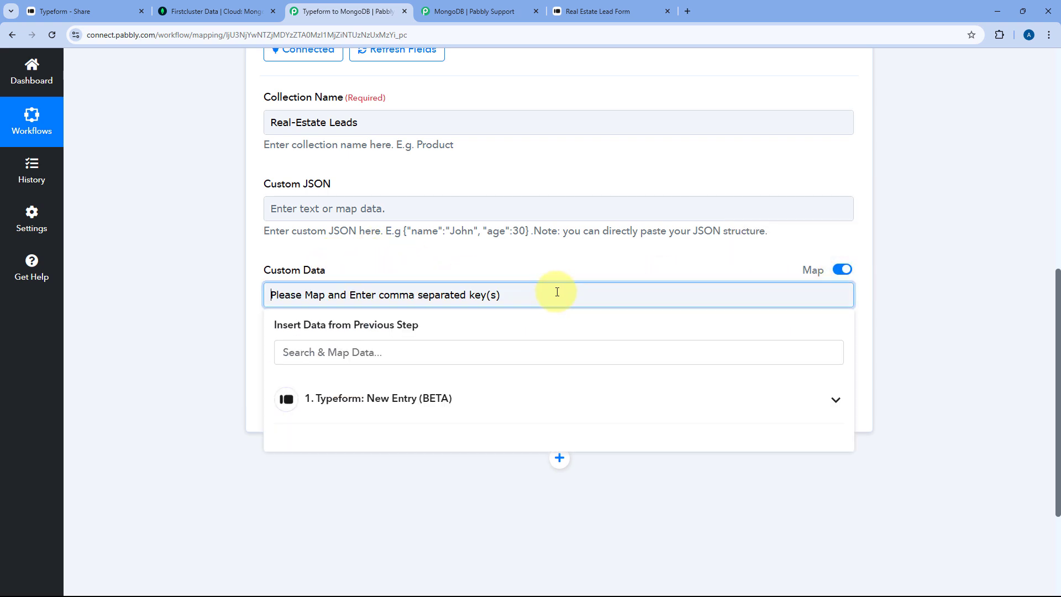
pyautogui.hotkey('ctrl', 'a')
pyautogui.press('BackSpace')
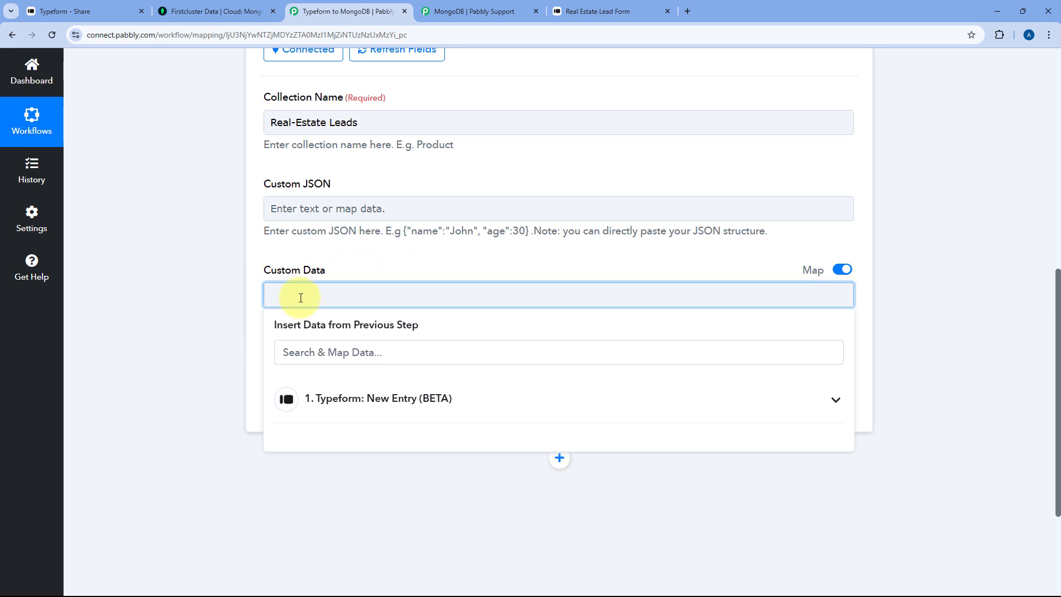
pyautogui.click(296, 291)
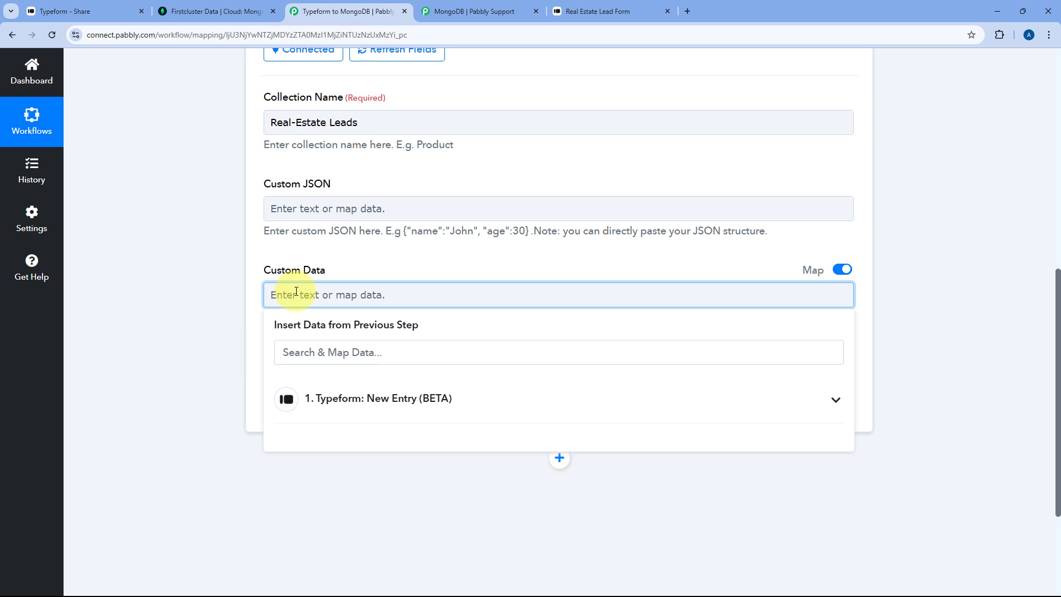
pyautogui.write('Name, Email, mobile Number')
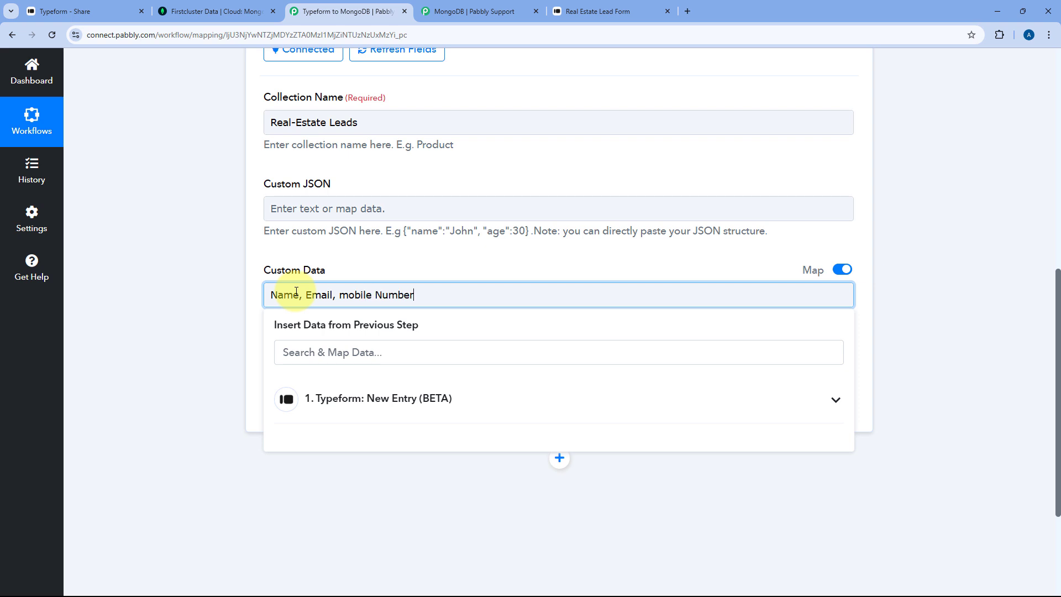
pyautogui.write('M')
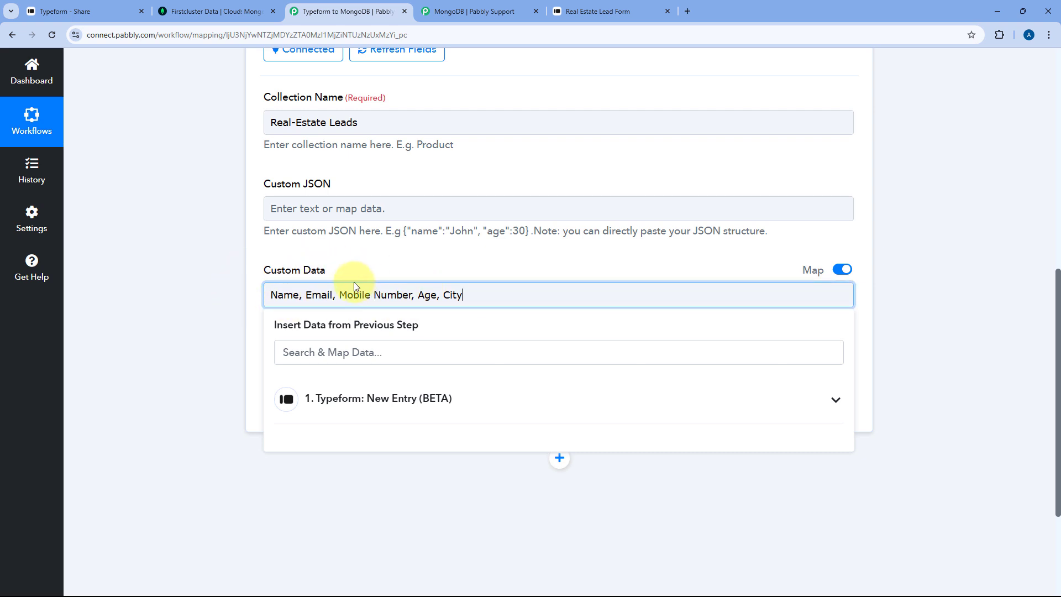
pyautogui.click(453, 271)
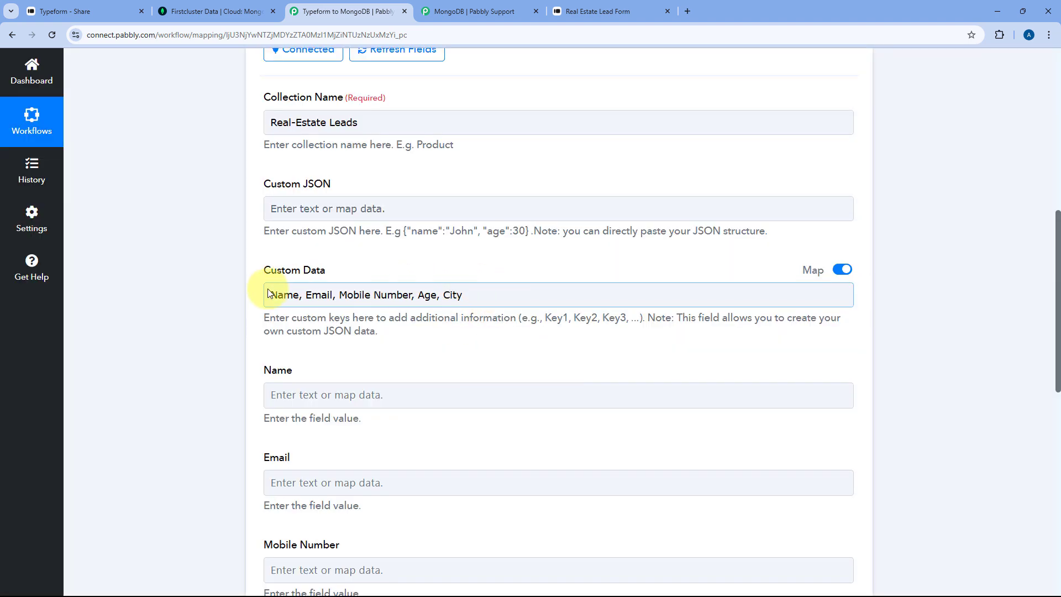
# - Review the Typeform New Entry responses and reopen the MongoDB Create Record action
pyautogui.scroll(-3, 275, 279)
pyautogui.scroll(1, 267, 183)
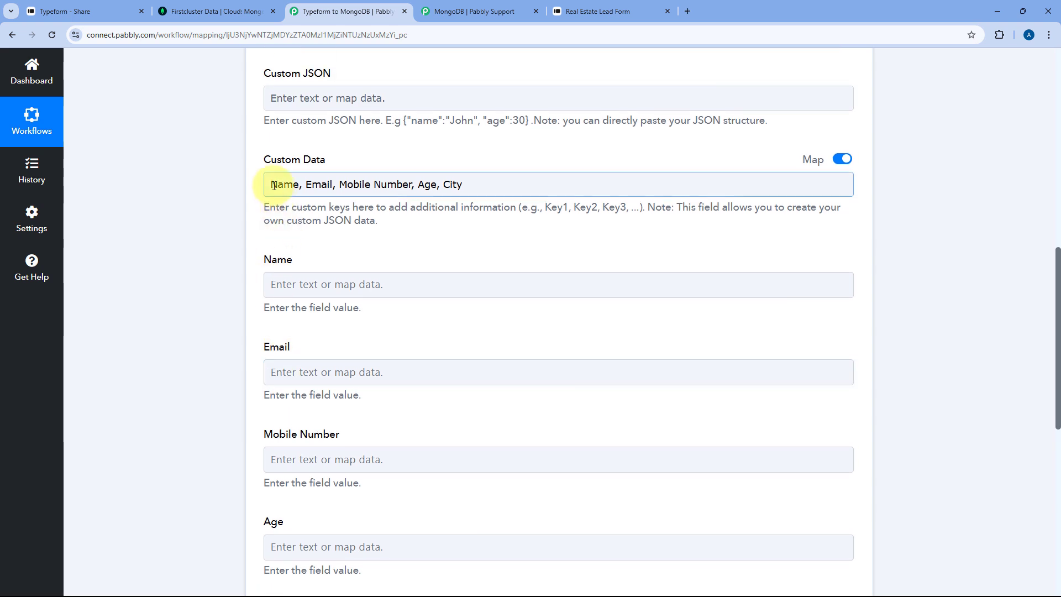
pyautogui.scroll(-2, 272, 256)
pyautogui.scroll(-2, 256, 379)
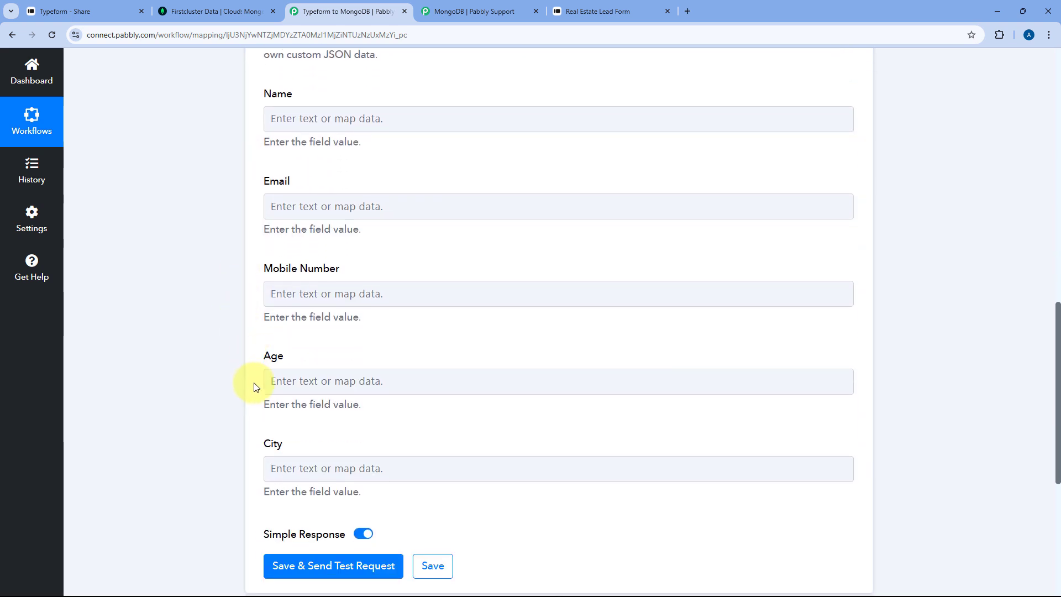
pyautogui.scroll(3, 256, 379)
pyautogui.click(289, 235)
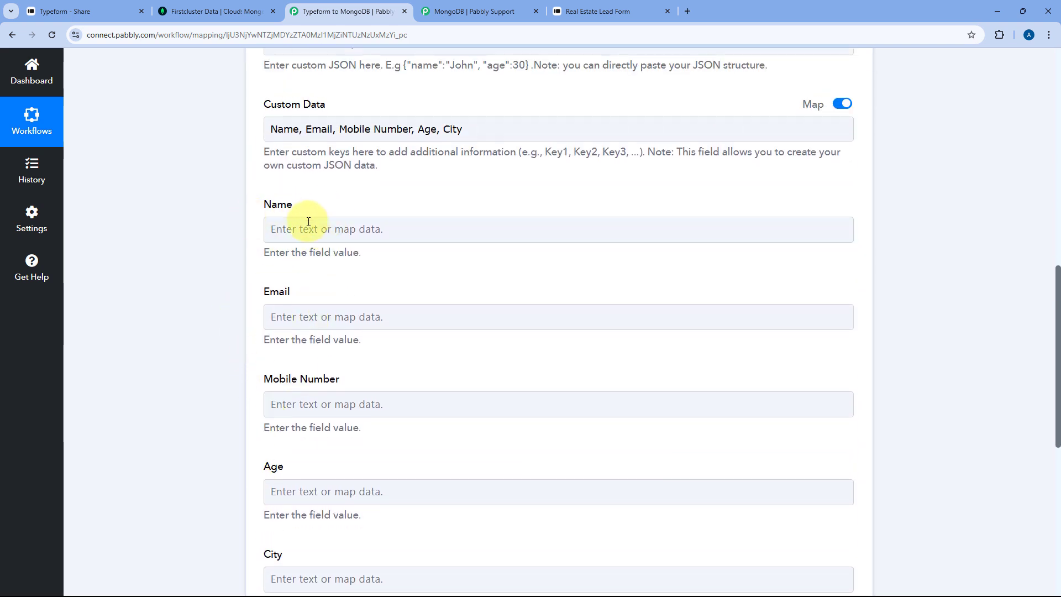
pyautogui.scroll(2, 297, 277)
pyautogui.scroll(7, 486, 319)
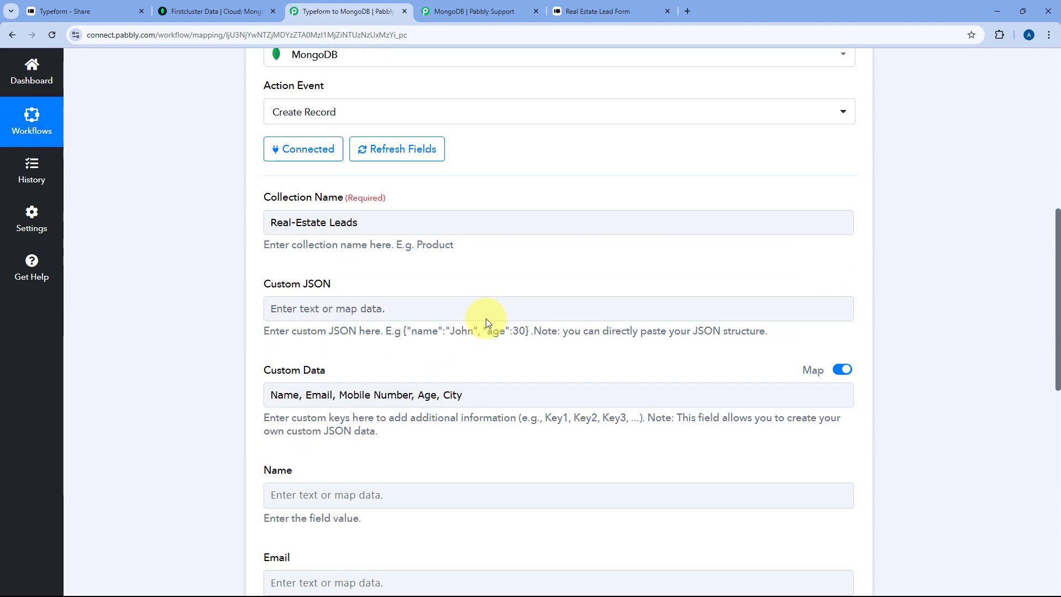
pyautogui.click(530, 208)
pyautogui.scroll(-10, 247, 288)
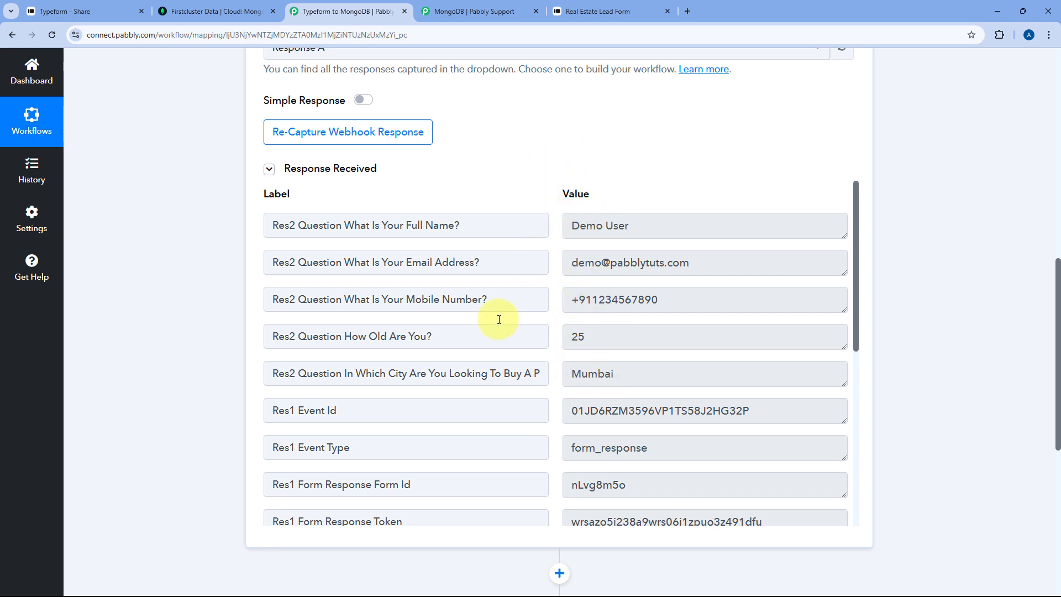
pyautogui.scroll(-4, 239, 348)
pyautogui.click(434, 421)
pyautogui.scroll(-4, 194, 379)
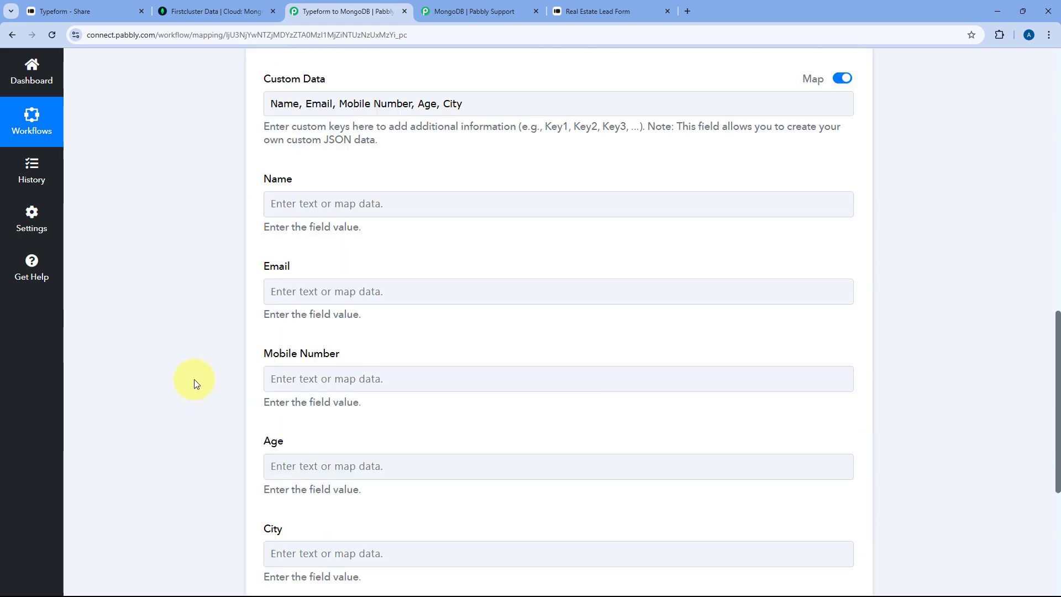
pyautogui.scroll(8, 157, 378)
pyautogui.scroll(-5, 154, 380)
pyautogui.scroll(-4, 166, 370)
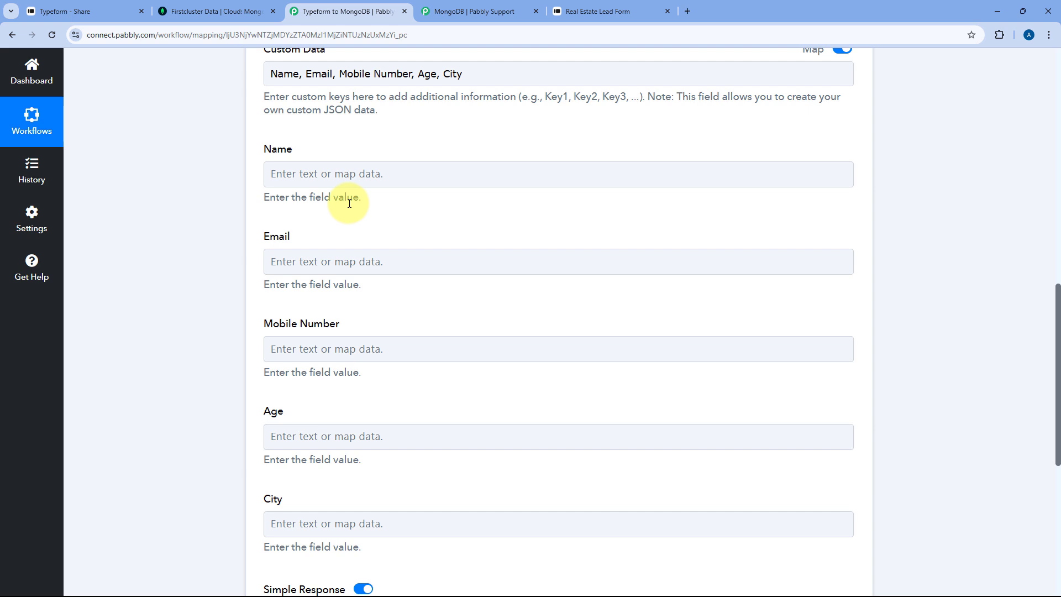
# - Map the Typeform full name answer into the Name field
pyautogui.click(308, 179)
pyautogui.click(298, 172)
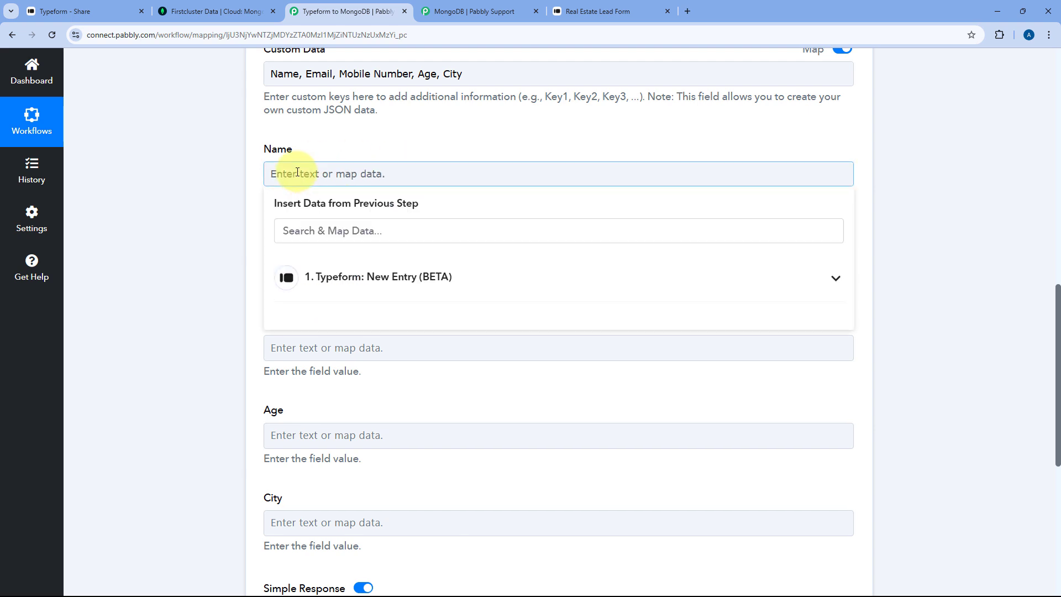
pyautogui.click(414, 276)
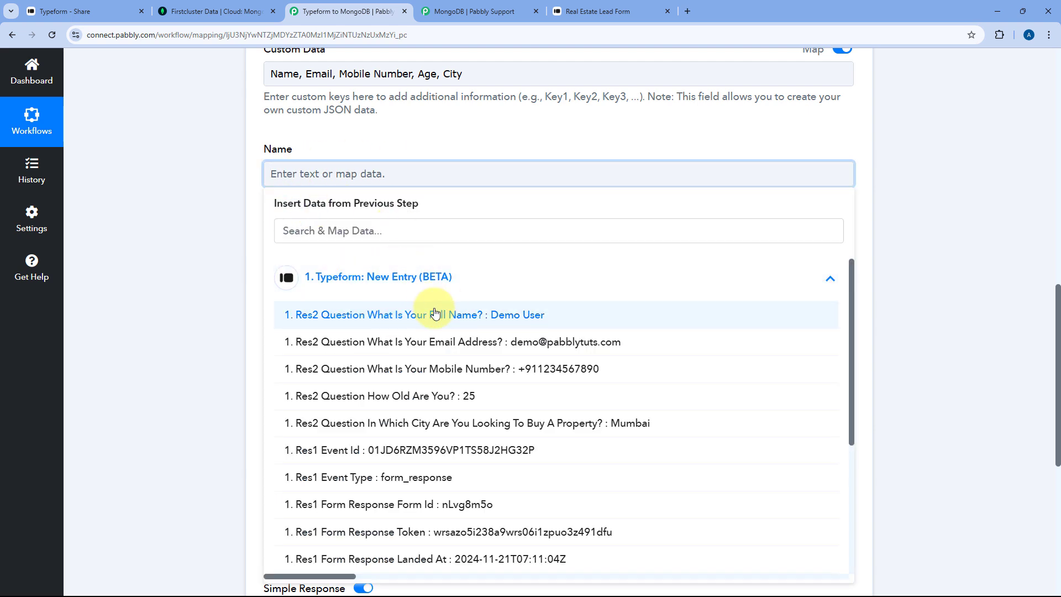
pyautogui.scroll(-5, 434, 302)
pyautogui.scroll(5, 436, 314)
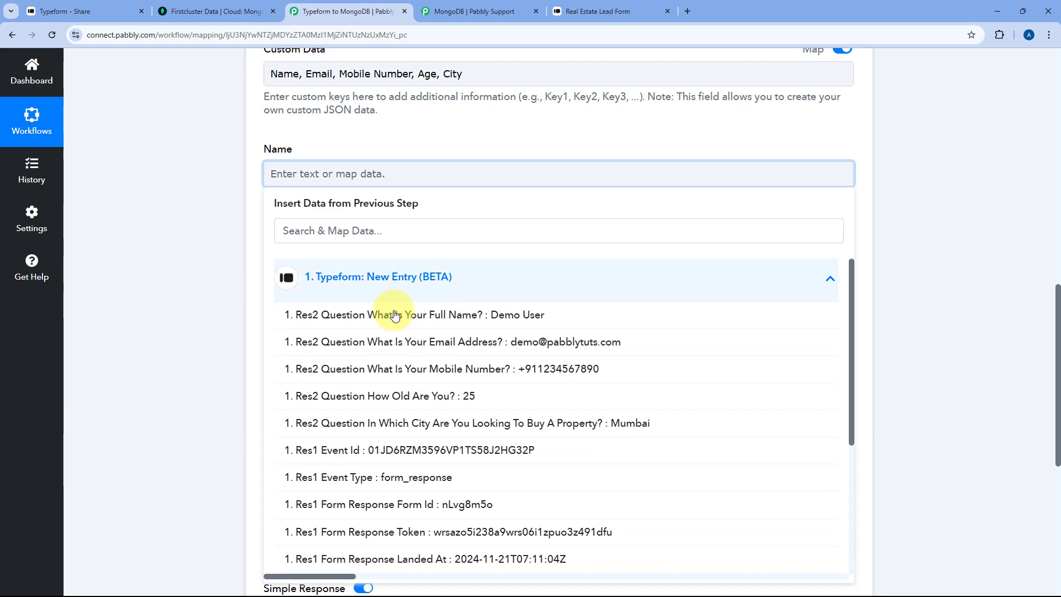
pyautogui.click(451, 319)
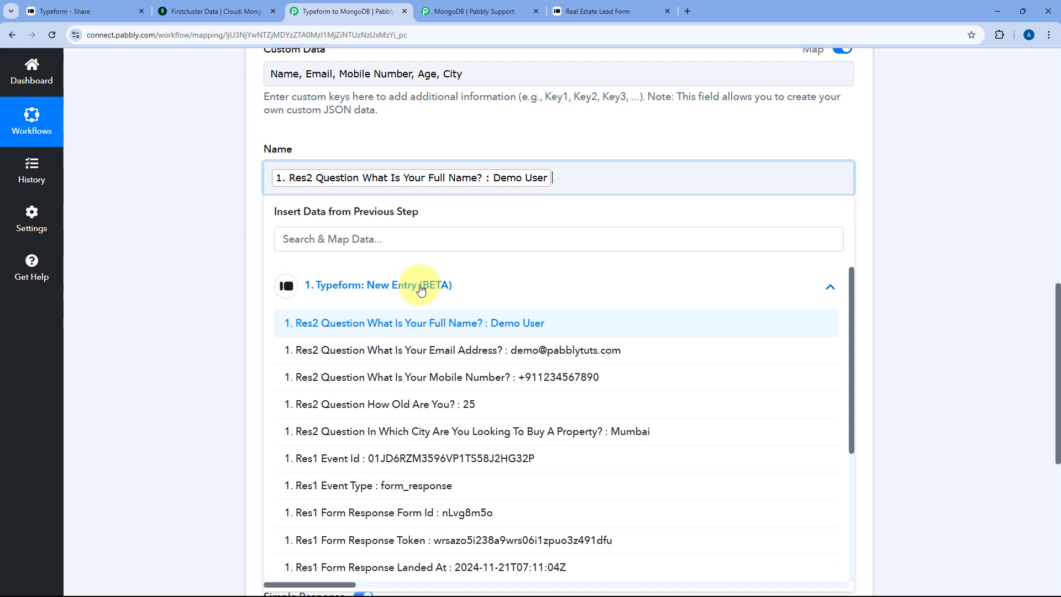
pyautogui.click(359, 130)
pyautogui.scroll(-3, 436, 166)
pyautogui.scroll(2, 387, 182)
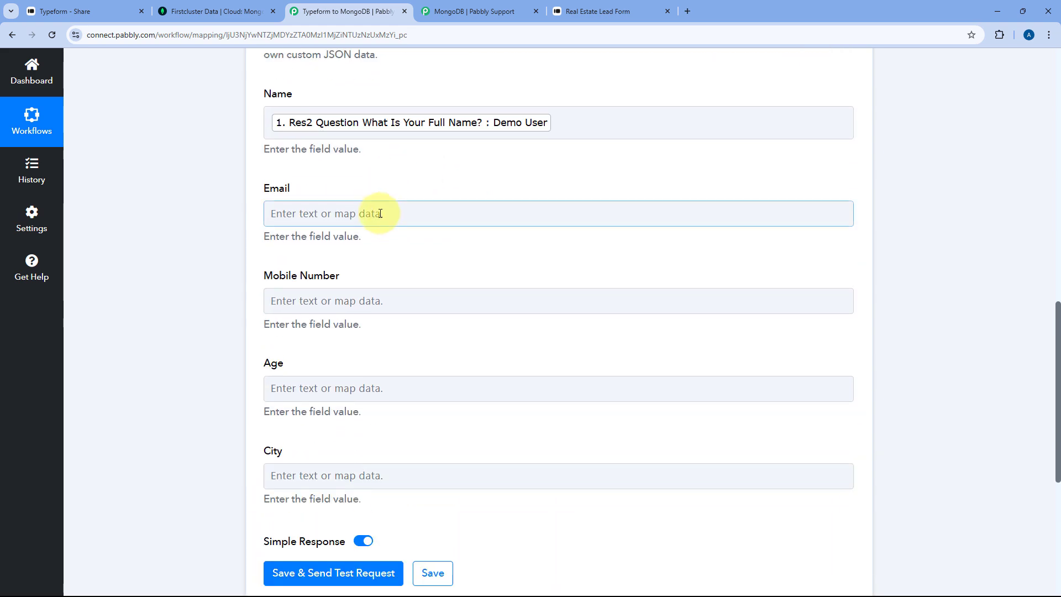
# - Map the Typeform email and mobile number answers into Email and Mobile Number
pyautogui.click(332, 212)
pyautogui.click(357, 319)
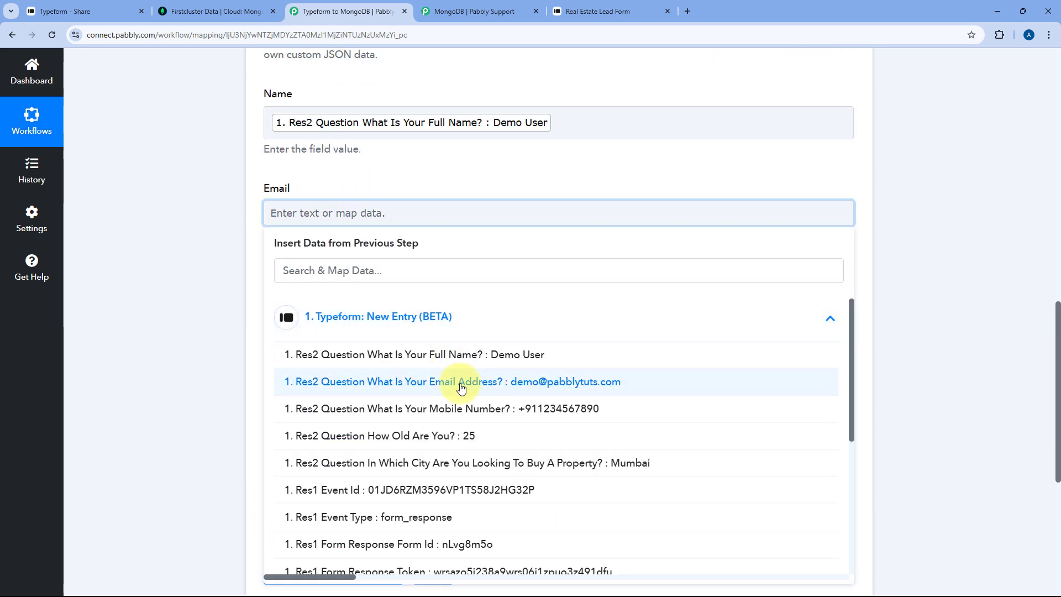
pyautogui.click(386, 379)
pyautogui.click(368, 186)
pyautogui.scroll(-2, 365, 199)
pyautogui.click(351, 200)
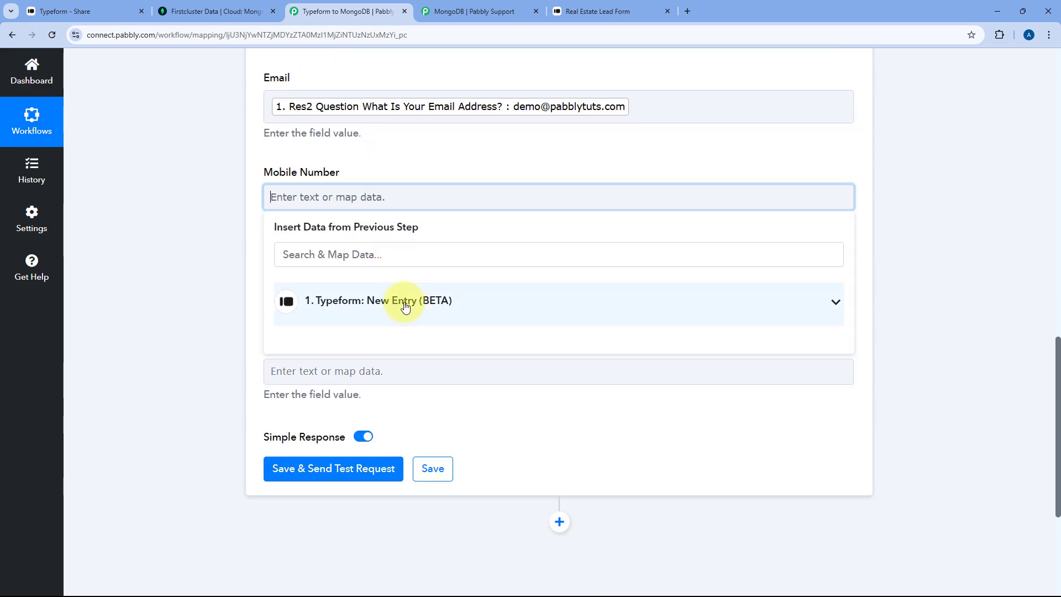
pyautogui.click(407, 301)
pyautogui.click(438, 398)
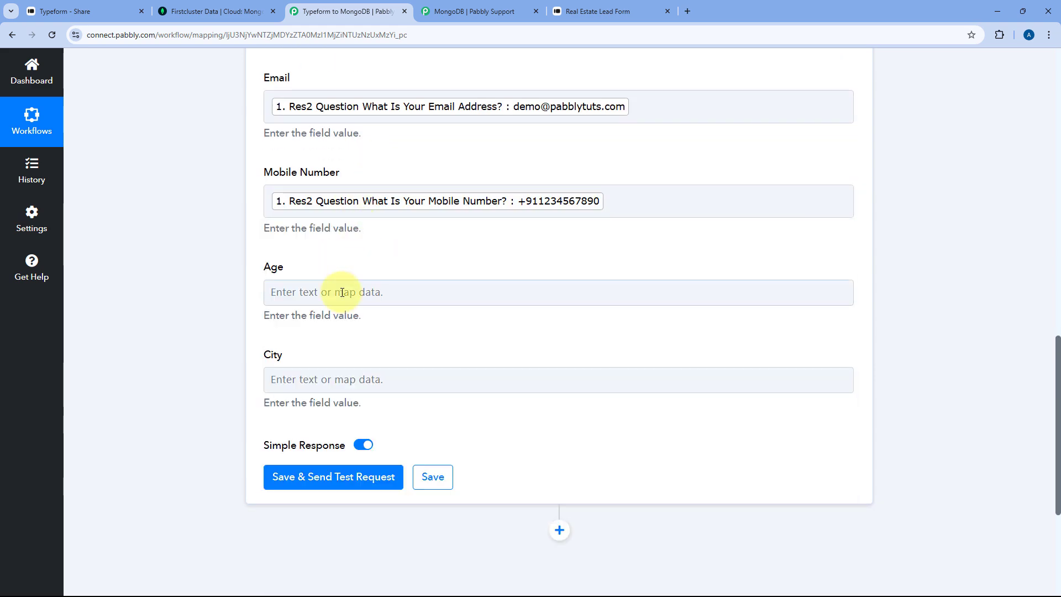
# - Map the 'How Old Are You' answer into Age and the Mumbai city answer into City
pyautogui.click(343, 291)
pyautogui.scroll(-2, 348, 260)
pyautogui.click(384, 290)
pyautogui.click(436, 336)
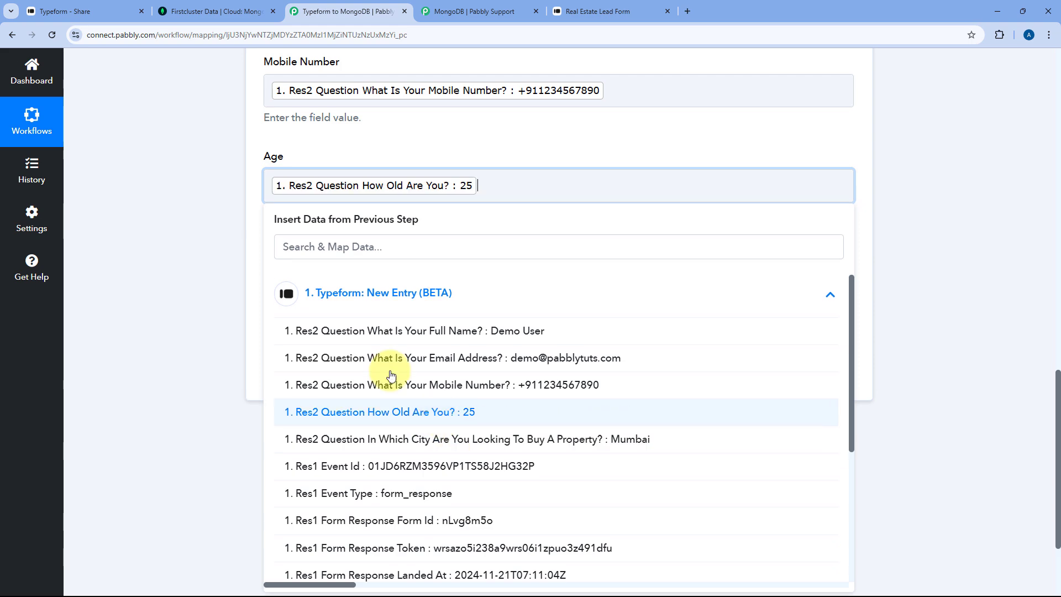
pyautogui.click(333, 288)
pyautogui.click(403, 387)
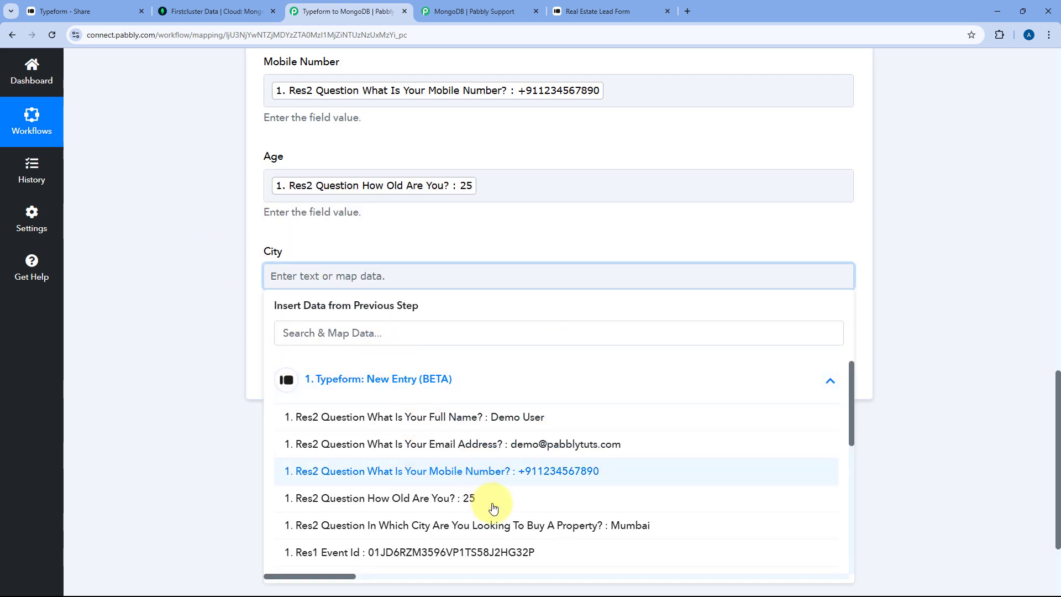
pyautogui.scroll(-3, 492, 442)
pyautogui.click(518, 364)
pyautogui.click(431, 204)
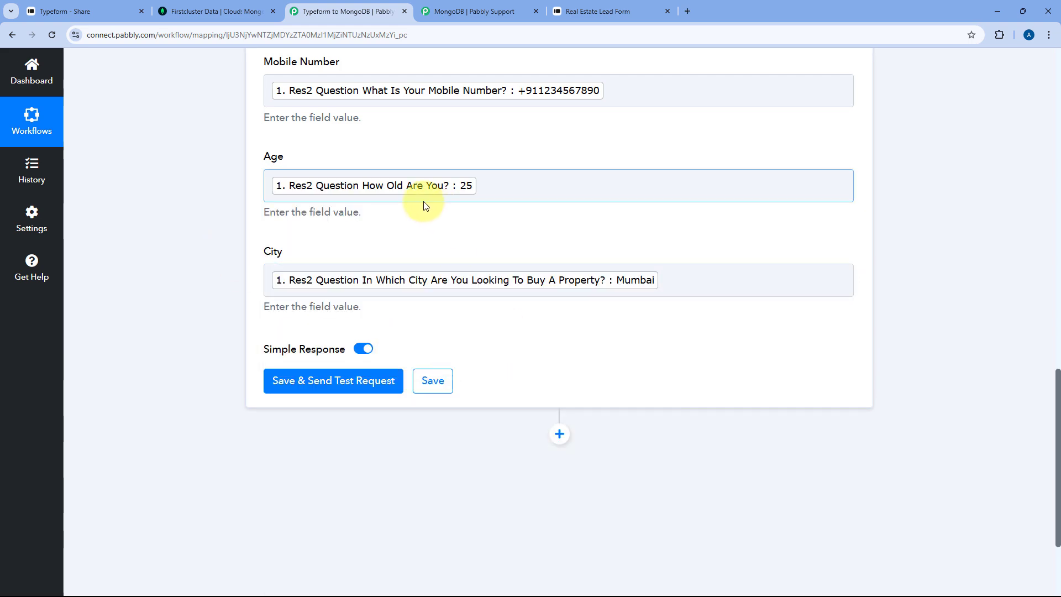
pyautogui.scroll(6, 398, 204)
pyautogui.scroll(2, 365, 210)
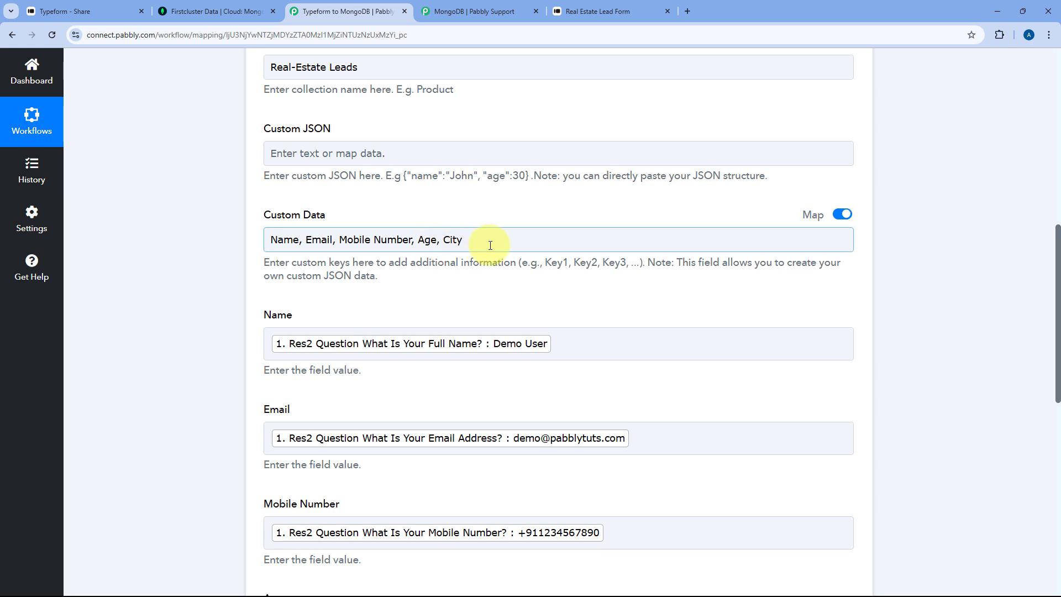
# - Scroll down past the mapped fields to the Save & Send Test Request button
pyautogui.scroll(-2, 369, 208)
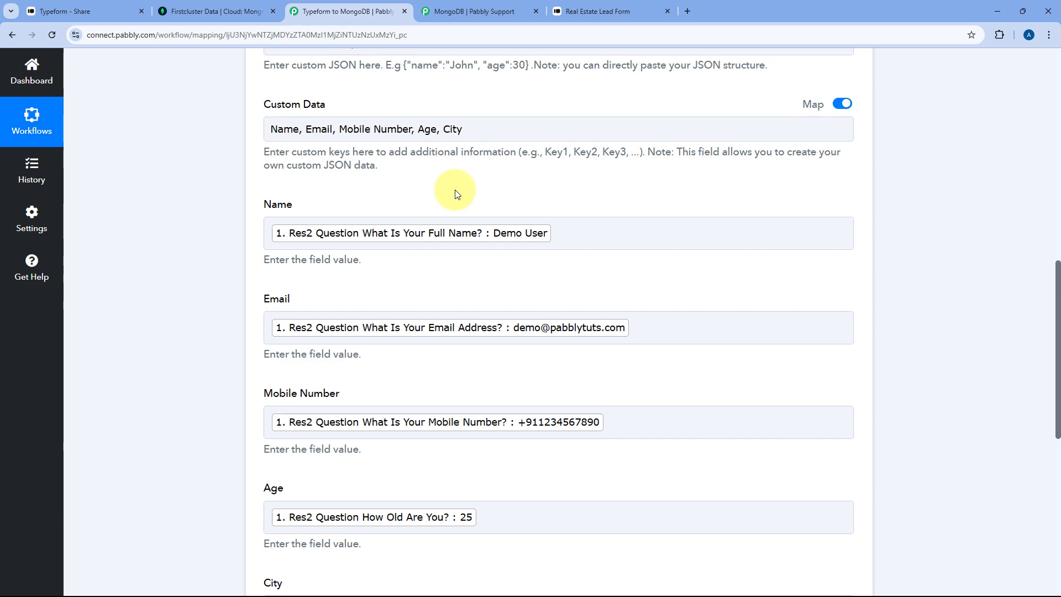
pyautogui.scroll(-8, 456, 194)
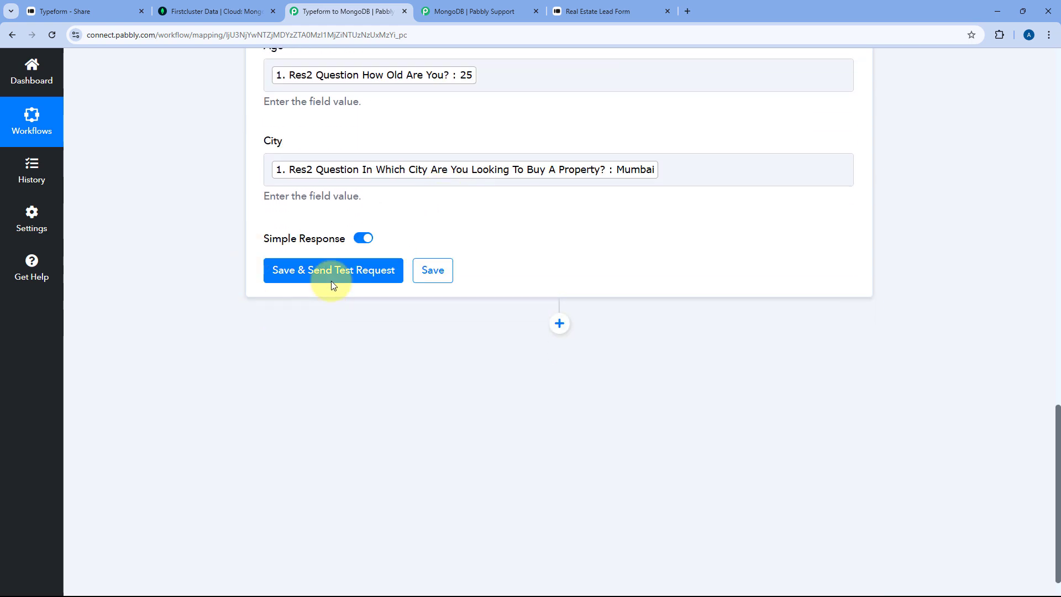
# - Save the MongoDB action and send a test request, confirming 'Record created successfully!'
pyautogui.click(322, 282)
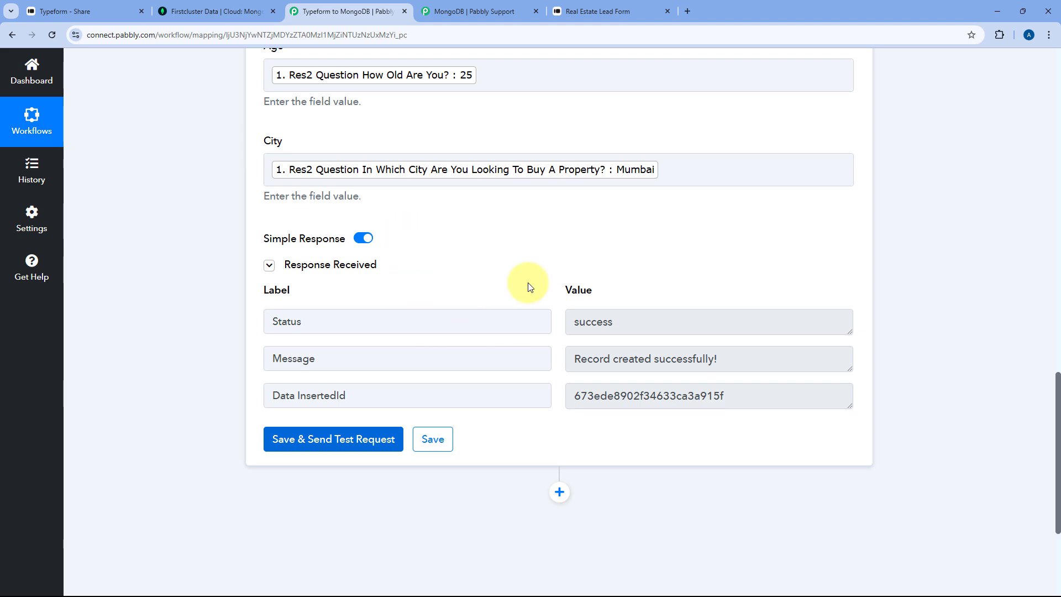
pyautogui.scroll(8, 501, 232)
pyautogui.scroll(-7, 503, 235)
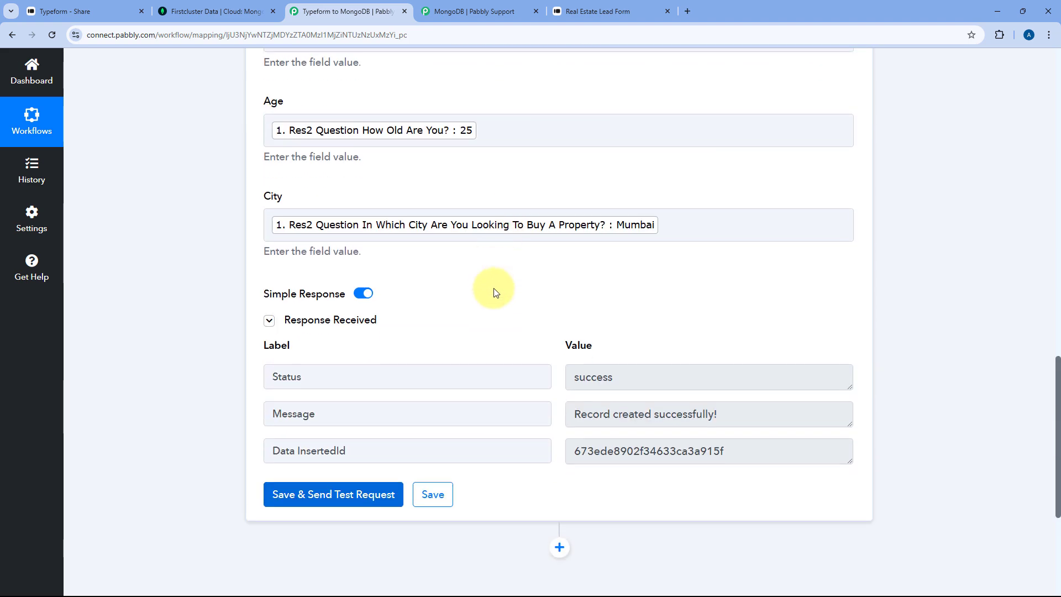
pyautogui.moveTo(634, 372); pyautogui.dragTo(504, 331)
pyautogui.click(509, 334)
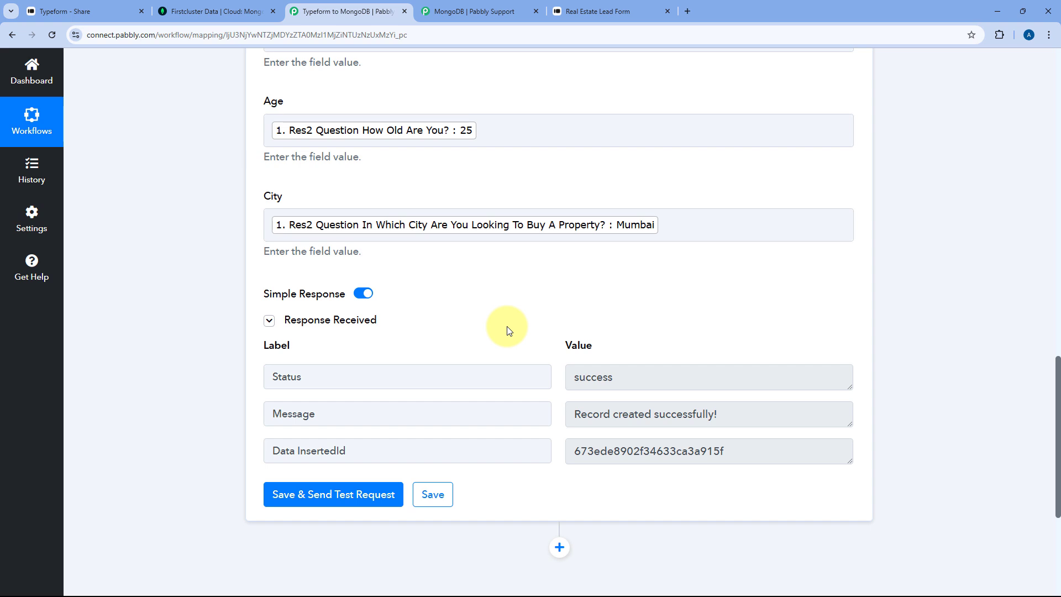
pyautogui.click(221, 11)
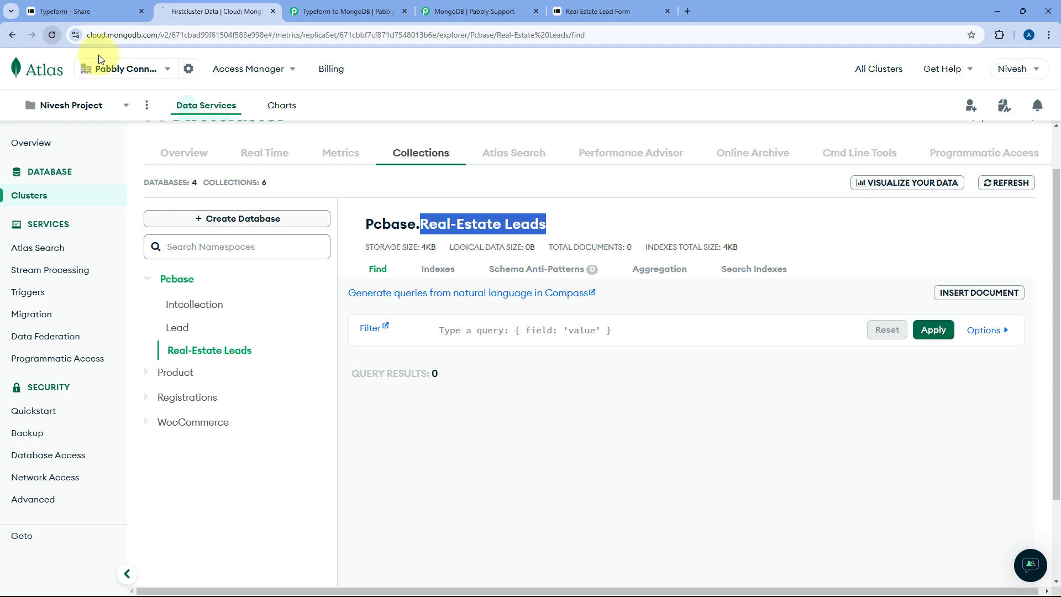
# - Reload the Real-Estate Leads collection and check the new test record's Name and Email values
pyautogui.click(51, 35)
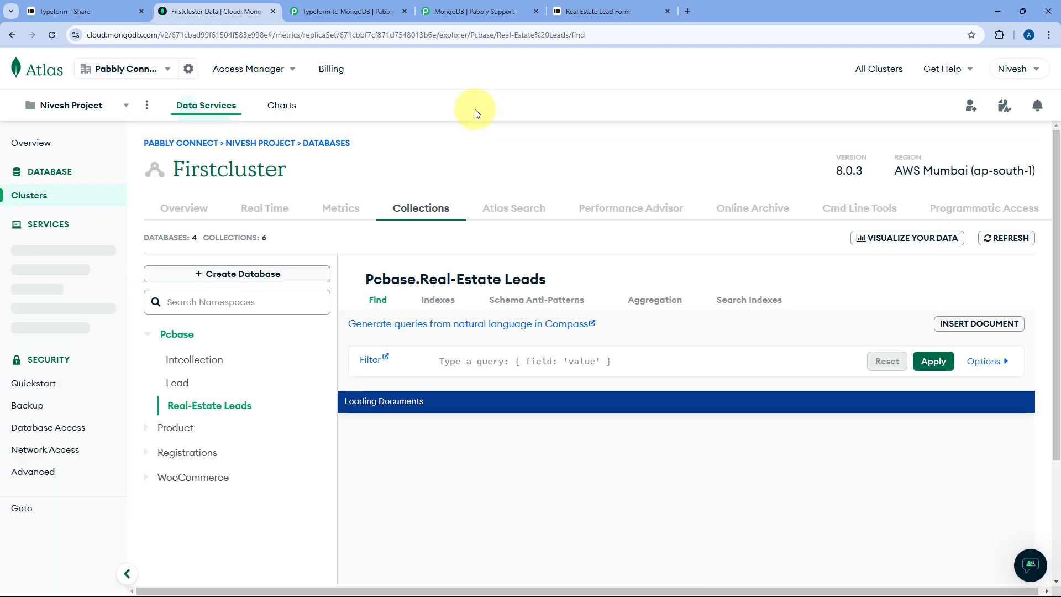
pyautogui.scroll(-2, 530, 381)
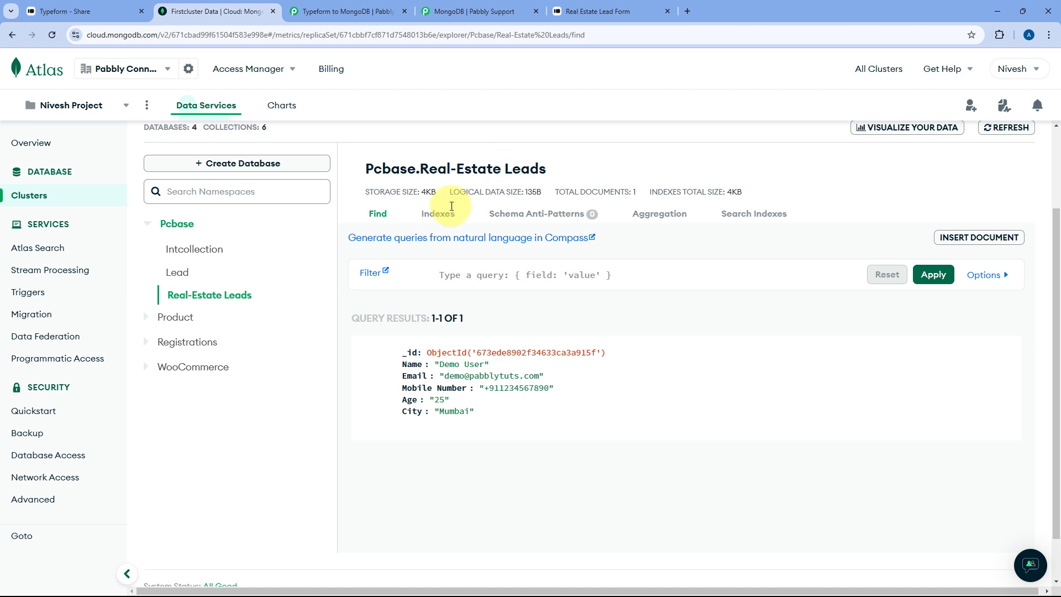
pyautogui.moveTo(441, 365); pyautogui.dragTo(479, 367)
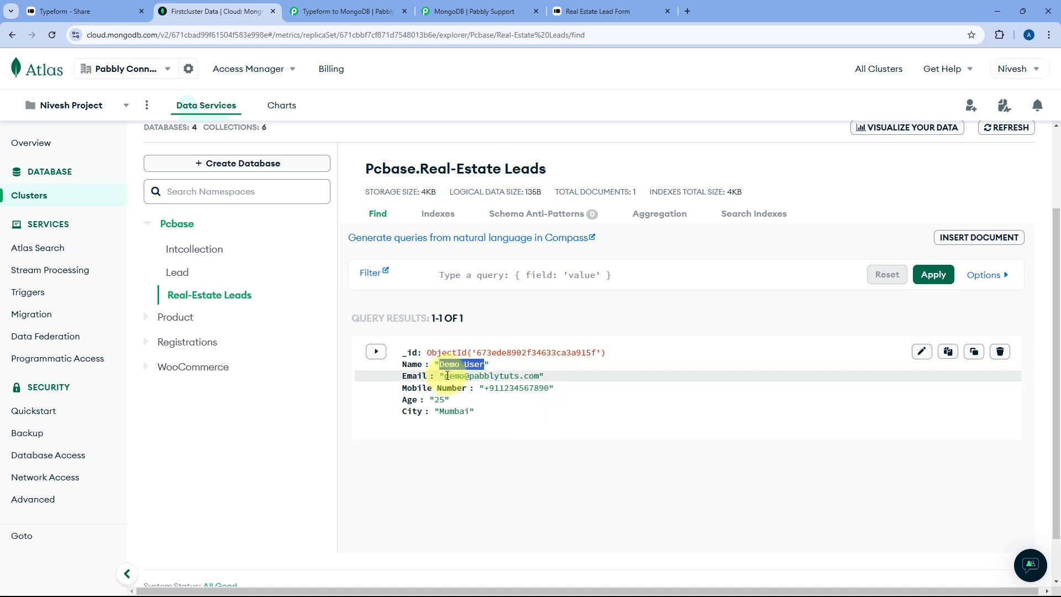
pyautogui.moveTo(445, 376); pyautogui.dragTo(471, 398)
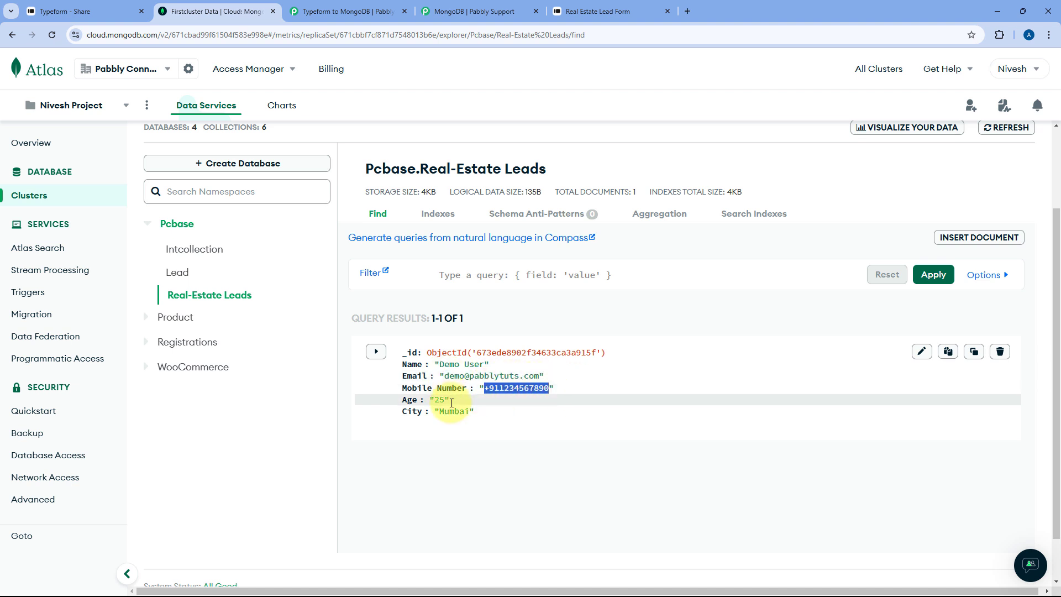
pyautogui.click(501, 467)
# - Collapse the MongoDB Create Record step to show the whole workflow, then go to the Real Estate Lead Form
pyautogui.click(365, 11)
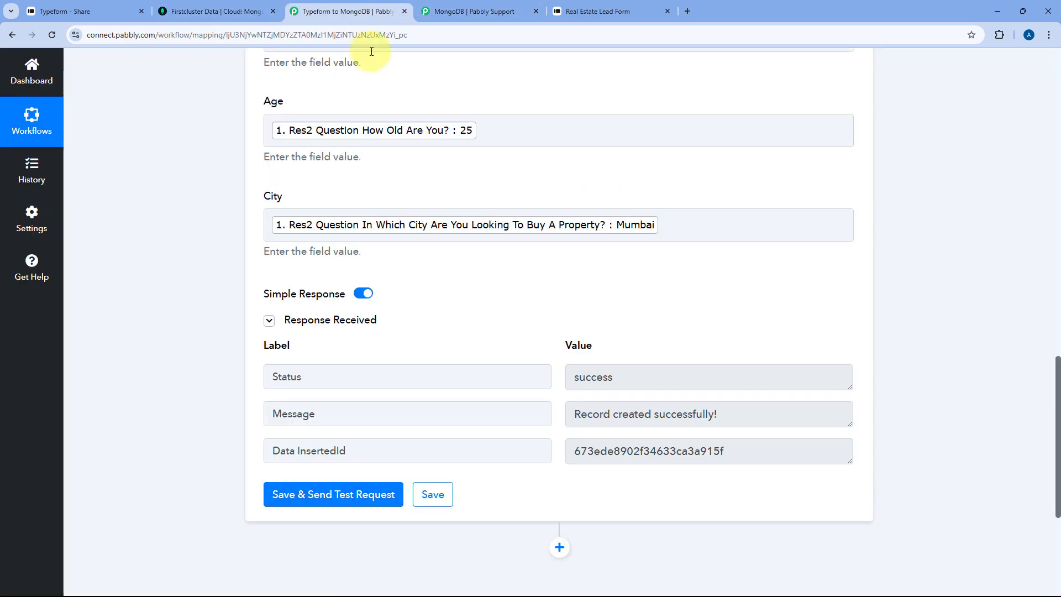
pyautogui.scroll(15, 519, 154)
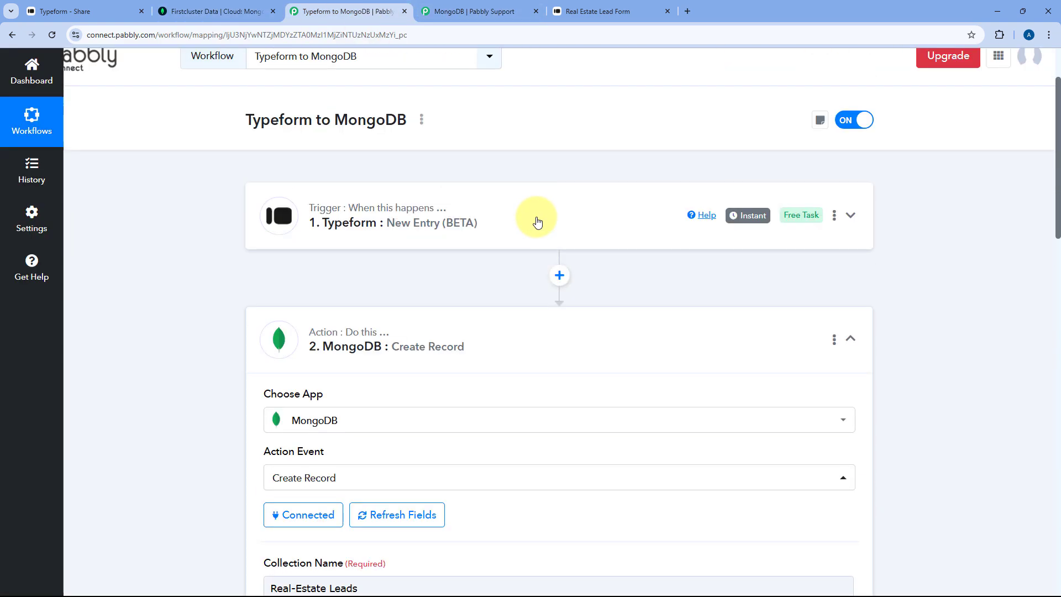
pyautogui.click(524, 363)
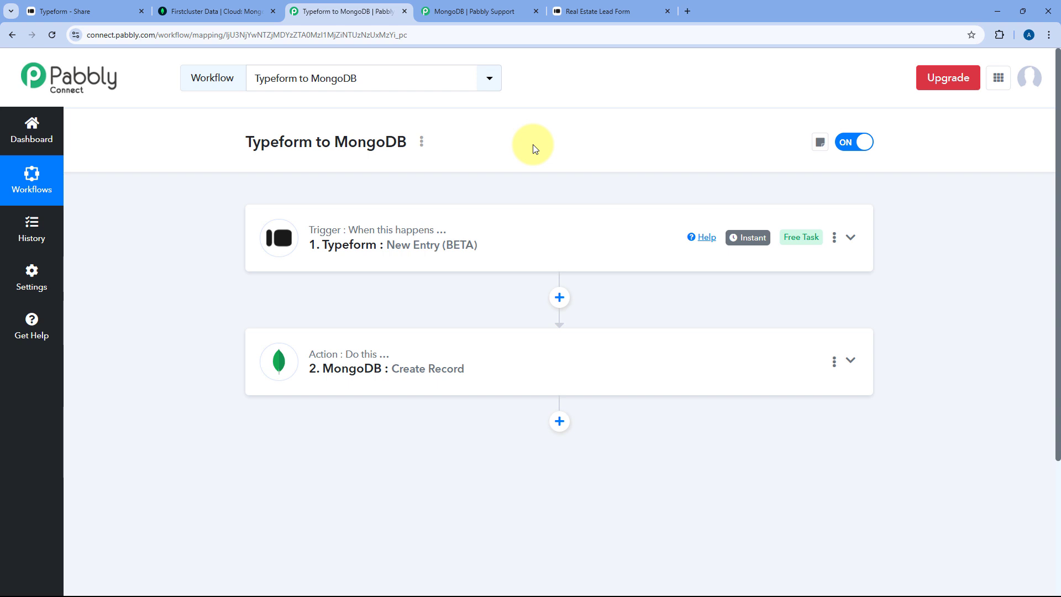
pyautogui.click(580, 11)
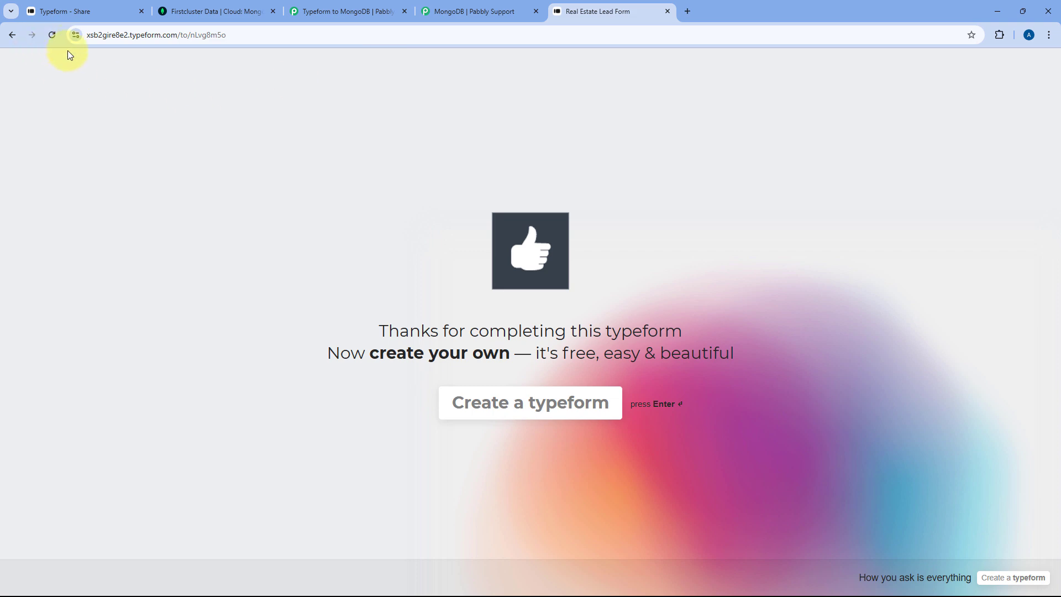
# - Reload the form and answer the name 'Test User' and the suggested test email
pyautogui.click(51, 35)
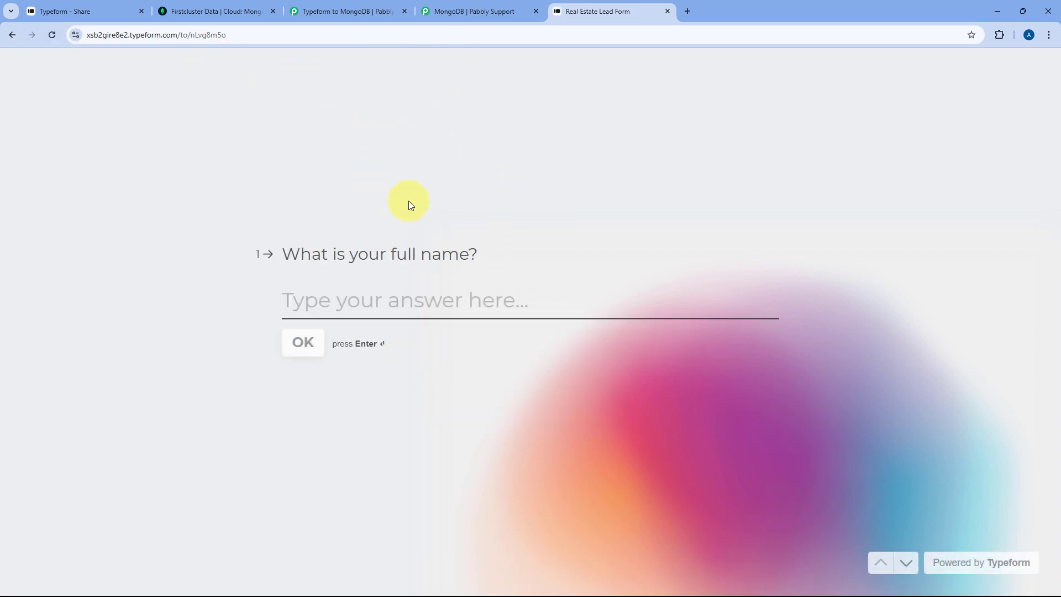
pyautogui.write('t')
pyautogui.press('BackSpace')
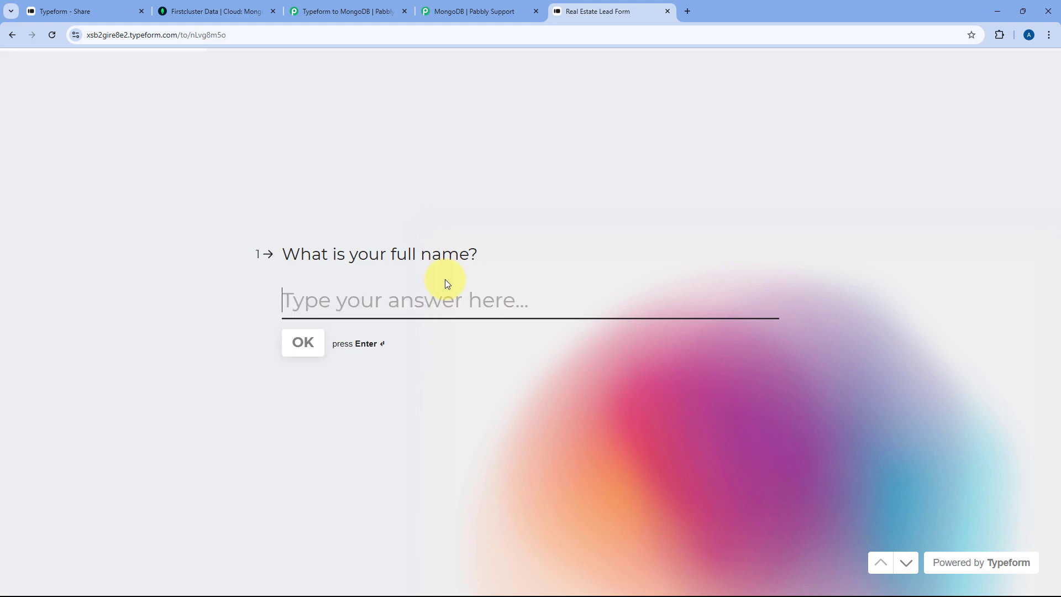
pyautogui.write('Test Use')
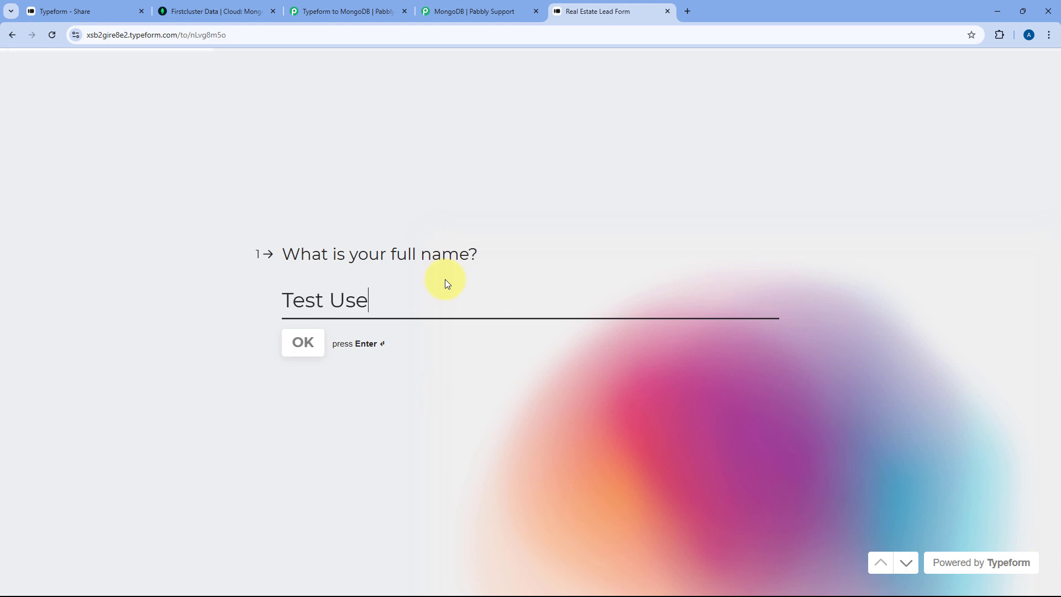
pyautogui.write('r')
pyautogui.press('Return')
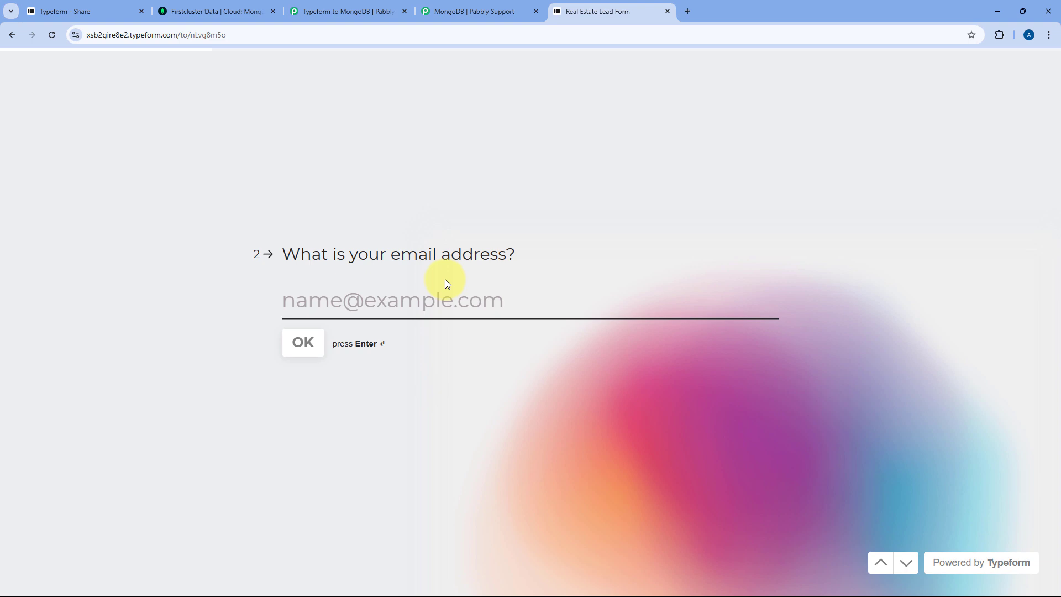
pyautogui.write('tes')
pyautogui.press('Down')
pyautogui.press('Return')
pyautogui.press('Return')
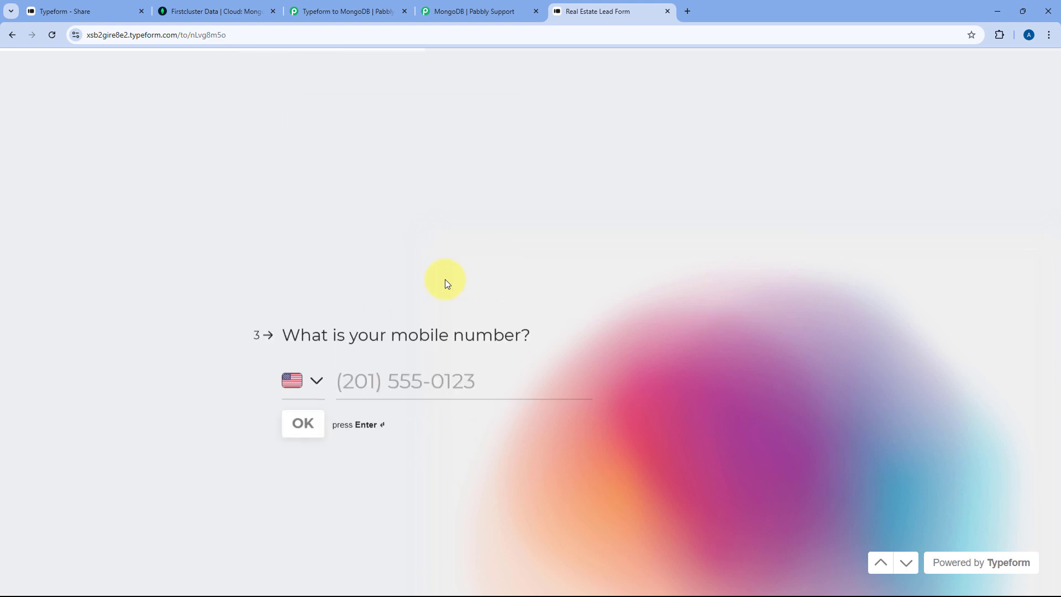
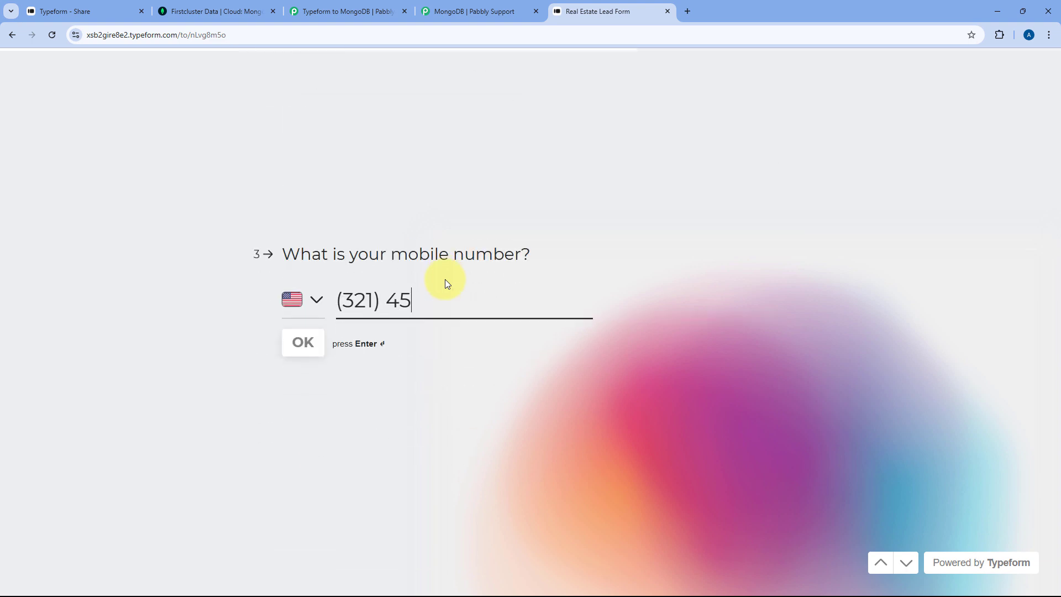
# - Enter the mobile number, age 35 and city Delhi, then submit the lead form
pyautogui.click(308, 345)
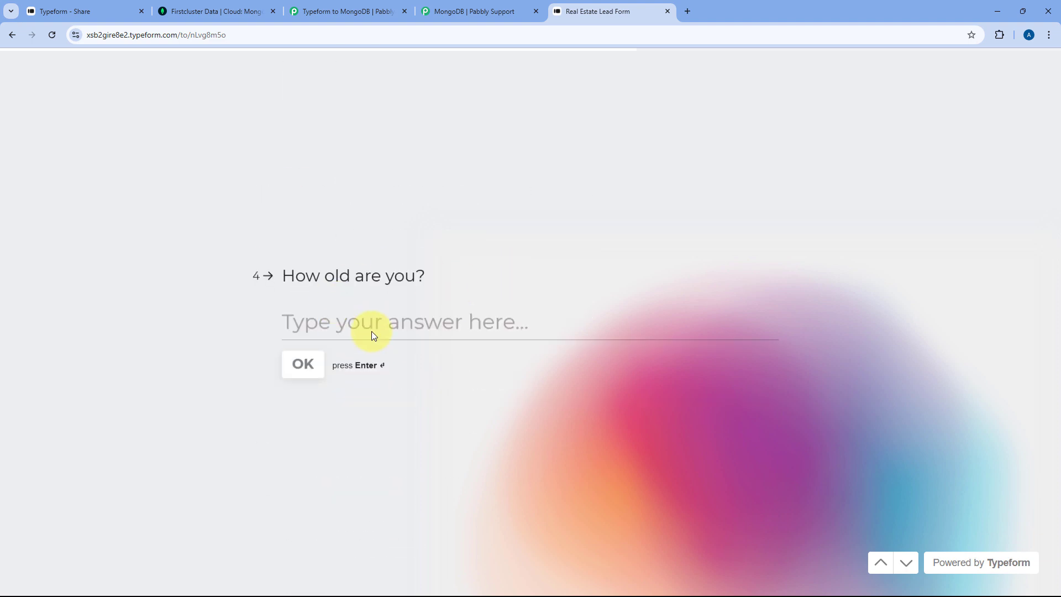
pyautogui.write('35')
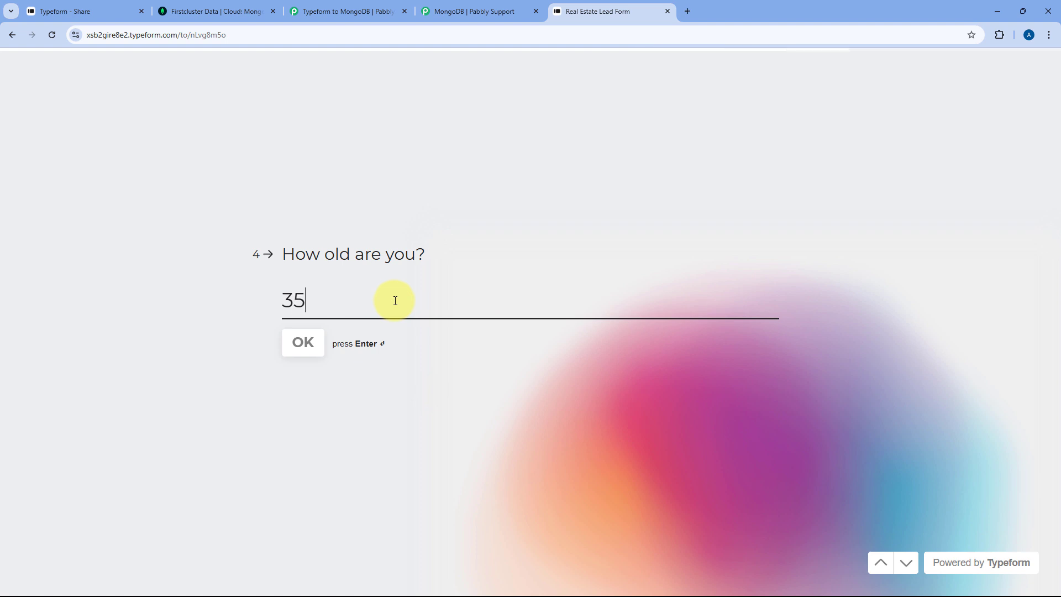
pyautogui.click(302, 342)
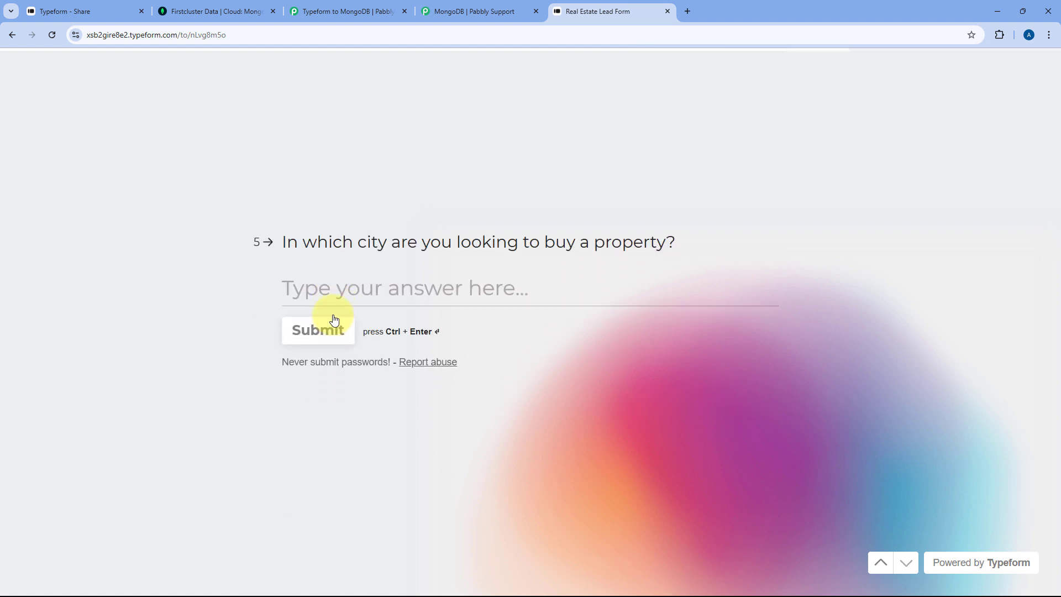
pyautogui.write('Delhi')
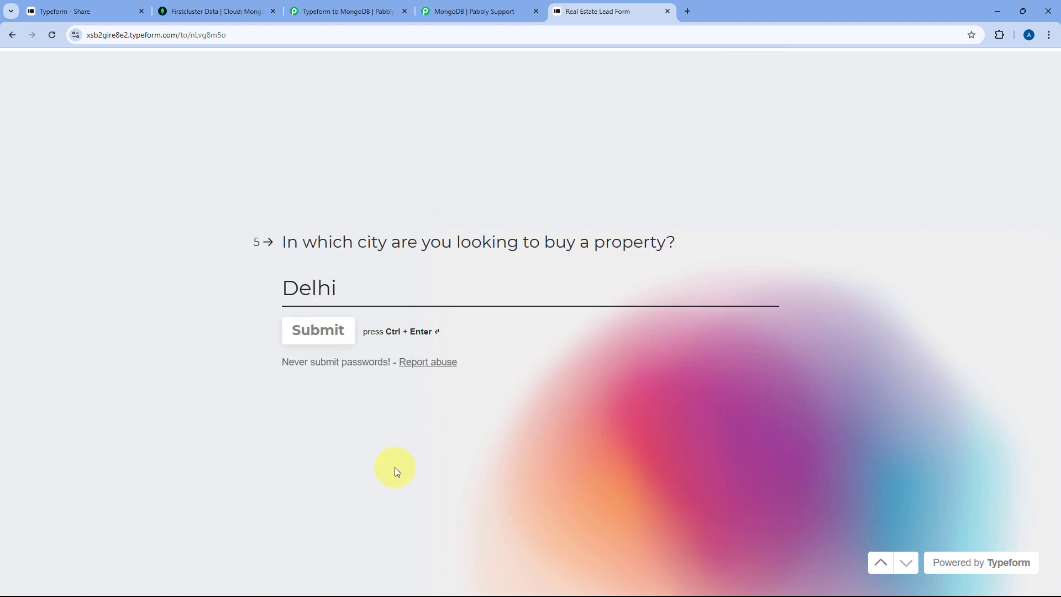
pyautogui.click(314, 330)
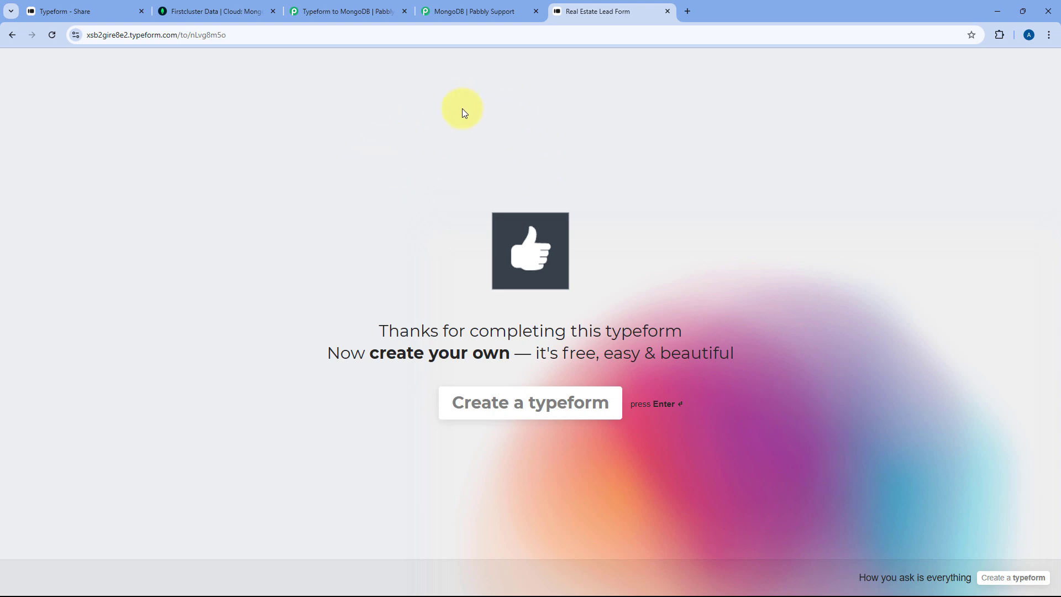
# - Reload Real-Estate Leads in Atlas, check the second Test User record, and return to Pabbly
pyautogui.click(233, 5)
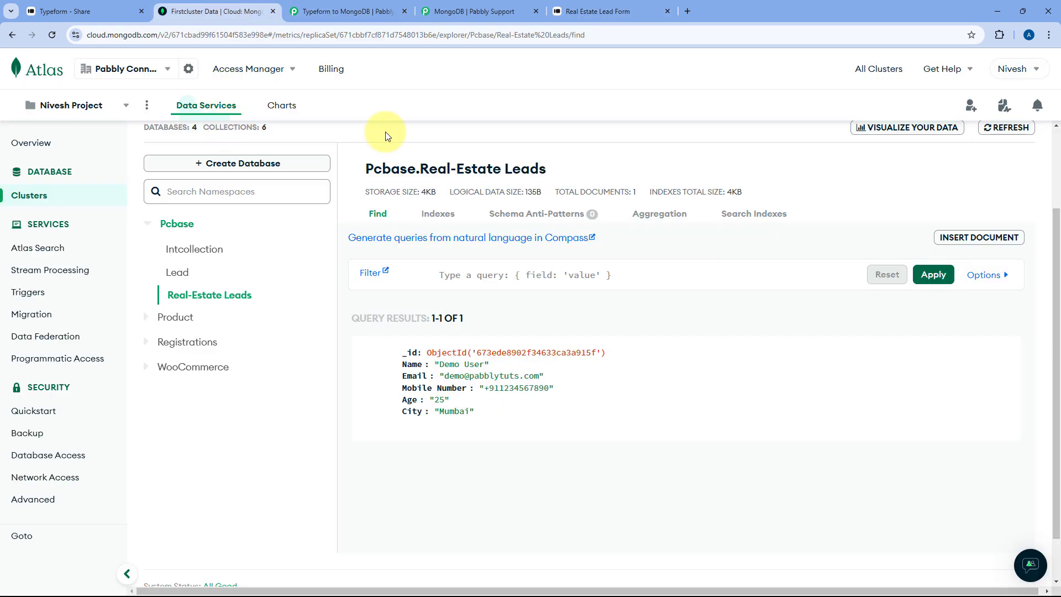
pyautogui.click(52, 35)
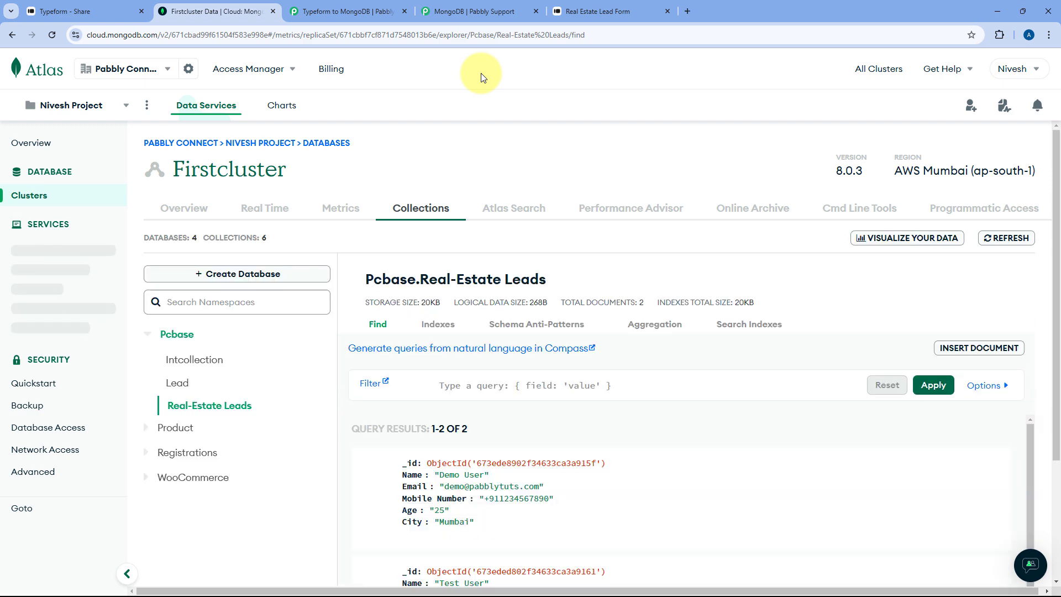
pyautogui.scroll(-3, 492, 309)
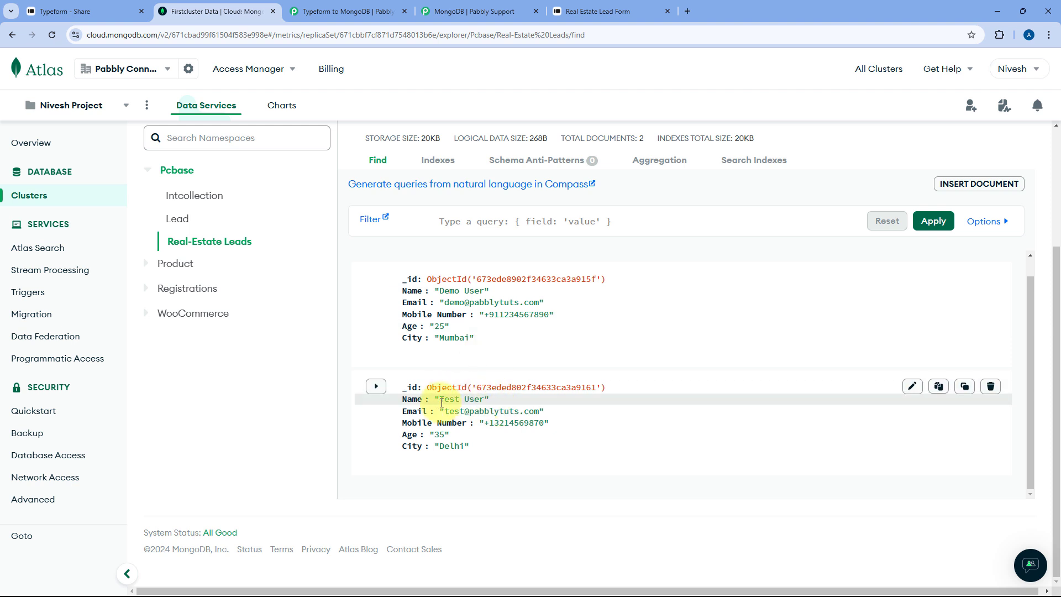
pyautogui.moveTo(440, 399); pyautogui.dragTo(483, 399)
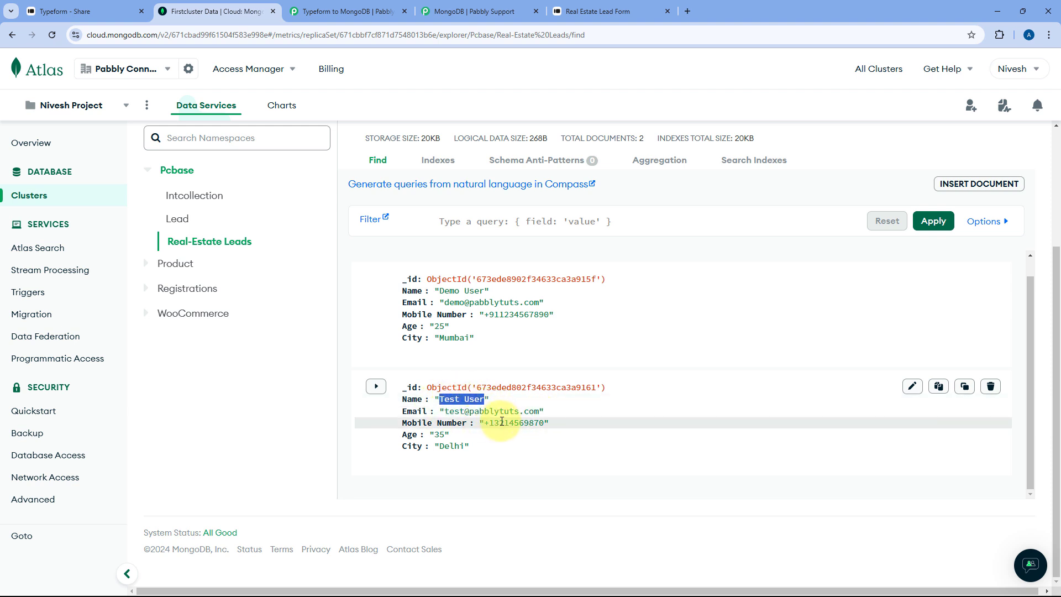
pyautogui.click(379, 11)
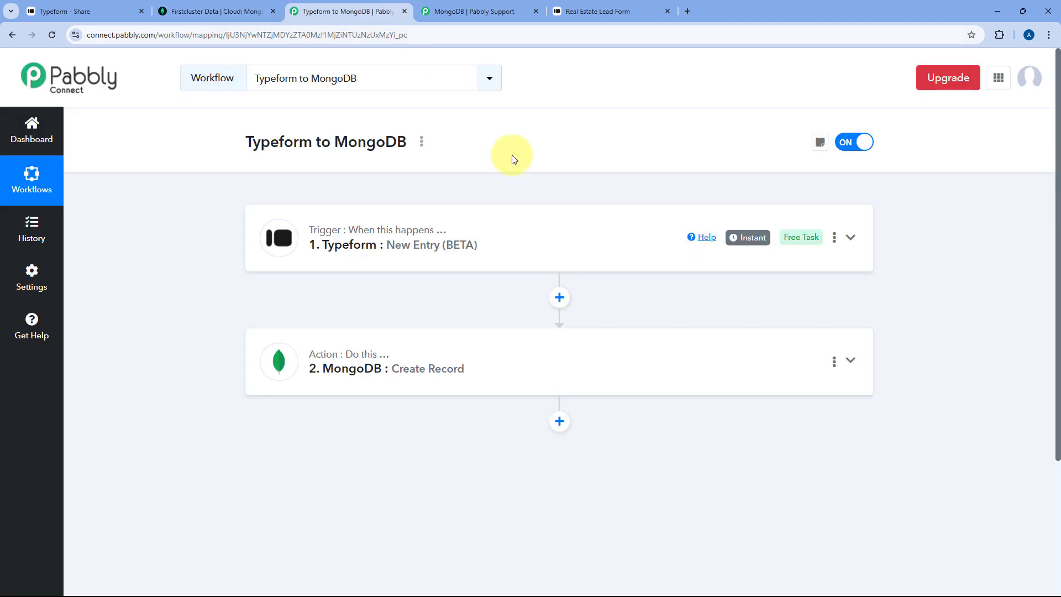